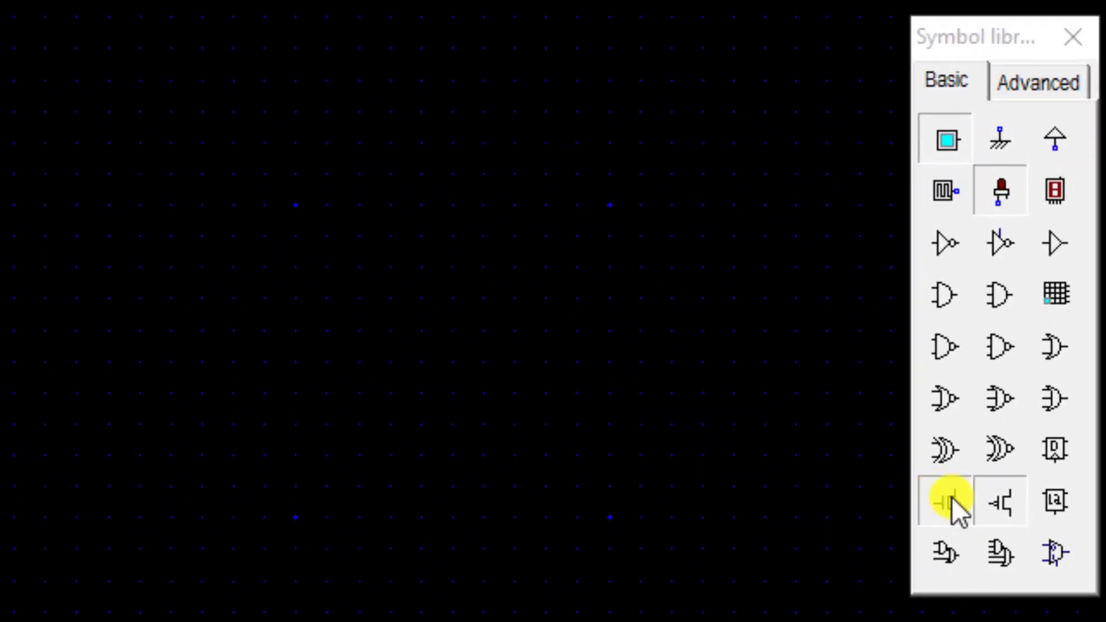
Step: Place two nMOS transistors one above the other, and two pMOS transistors in a second column to their right
left_click_drag(951, 497, 407, 482)
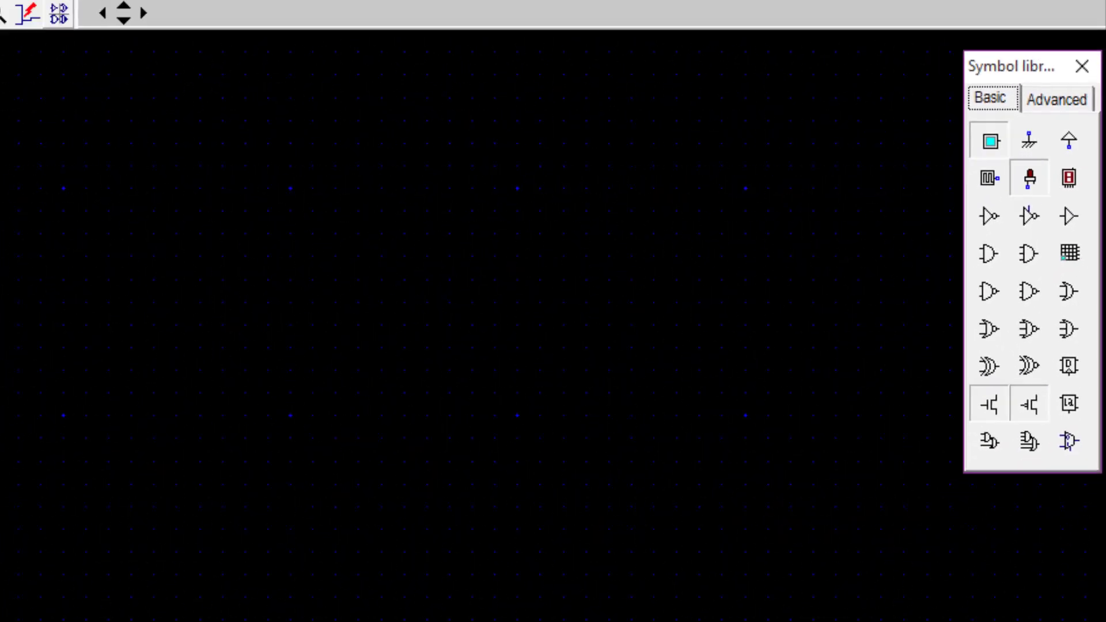
left_click_drag(1020, 327, 238, 503)
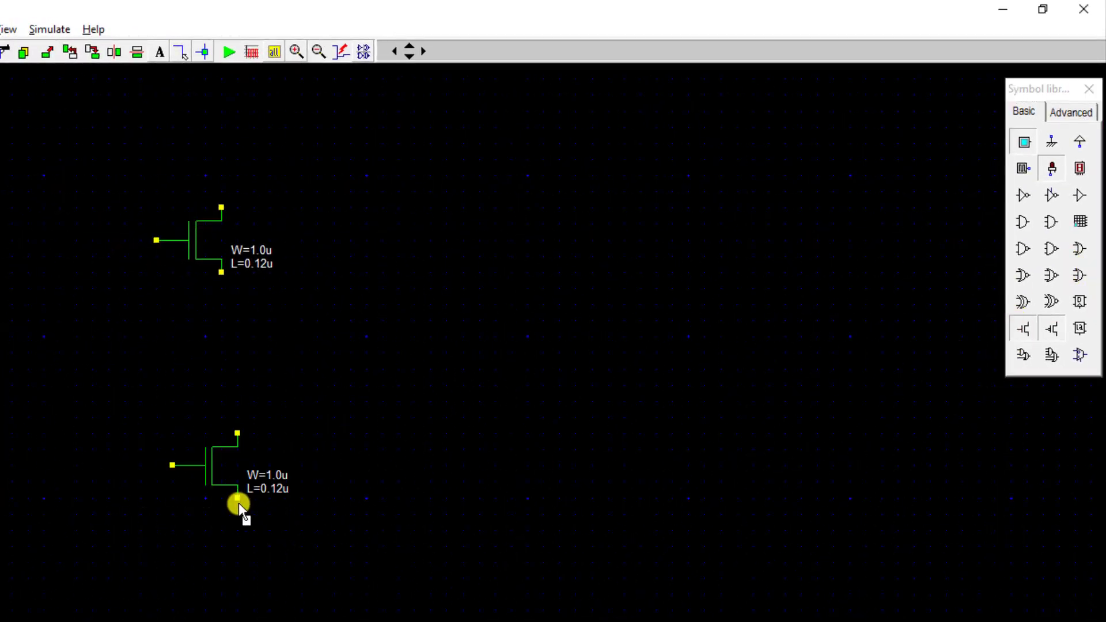
left_click_drag(1052, 330, 766, 228)
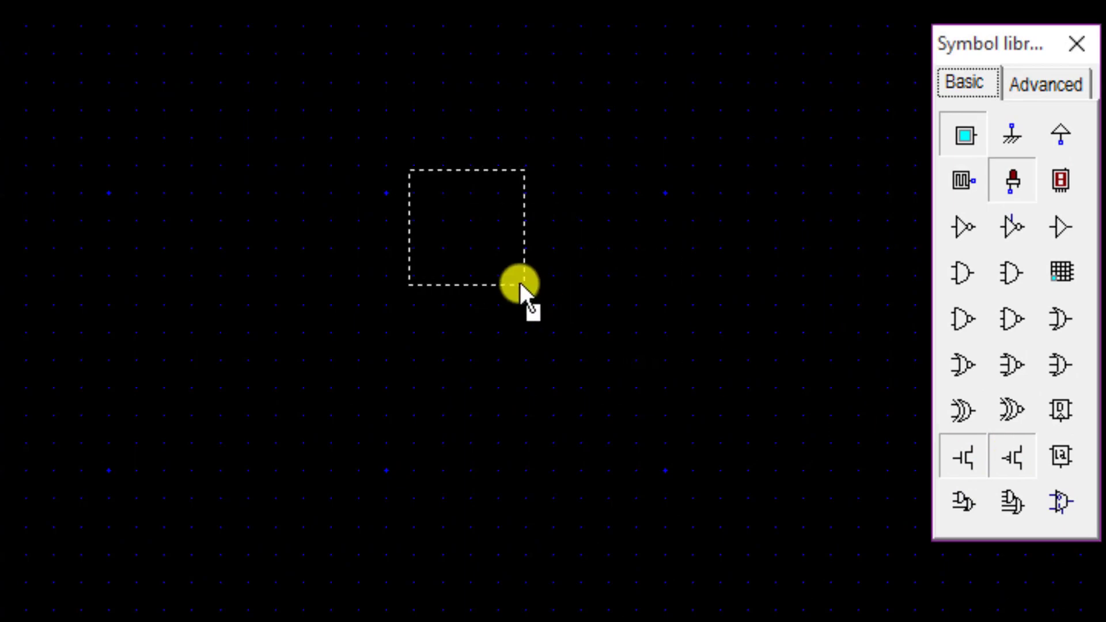
left_click_drag(520, 282, 509, 303)
left_click_drag(1013, 458, 545, 621)
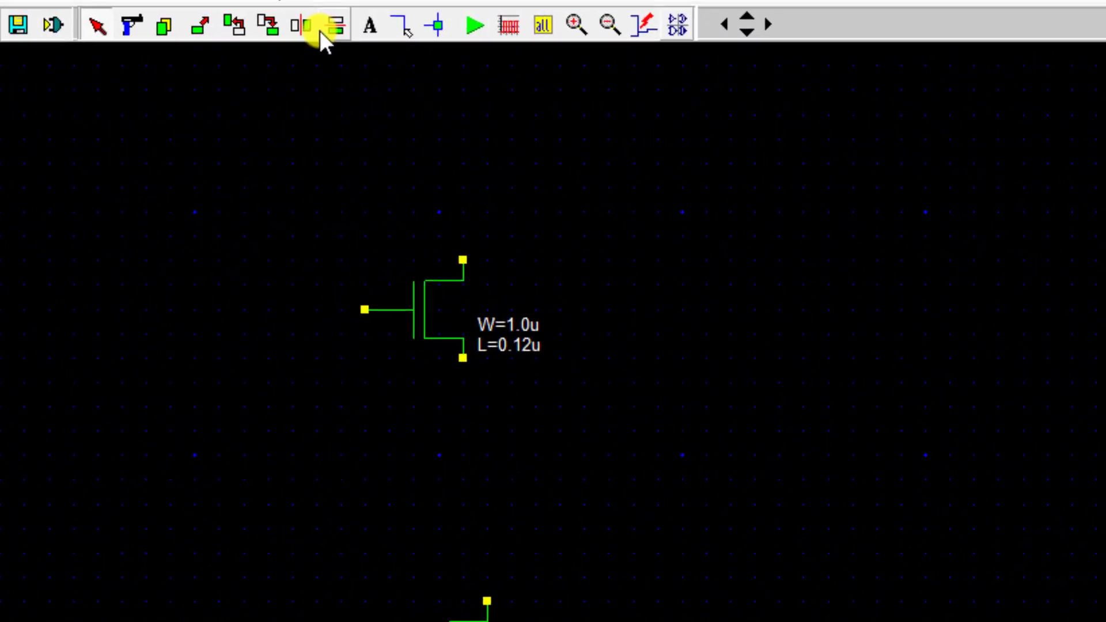
Step: Rotate both nMOS and both pMOS transistors a quarter turn clockwise so their gates point upward
left_click(270, 26)
left_click_drag(277, 183, 573, 410)
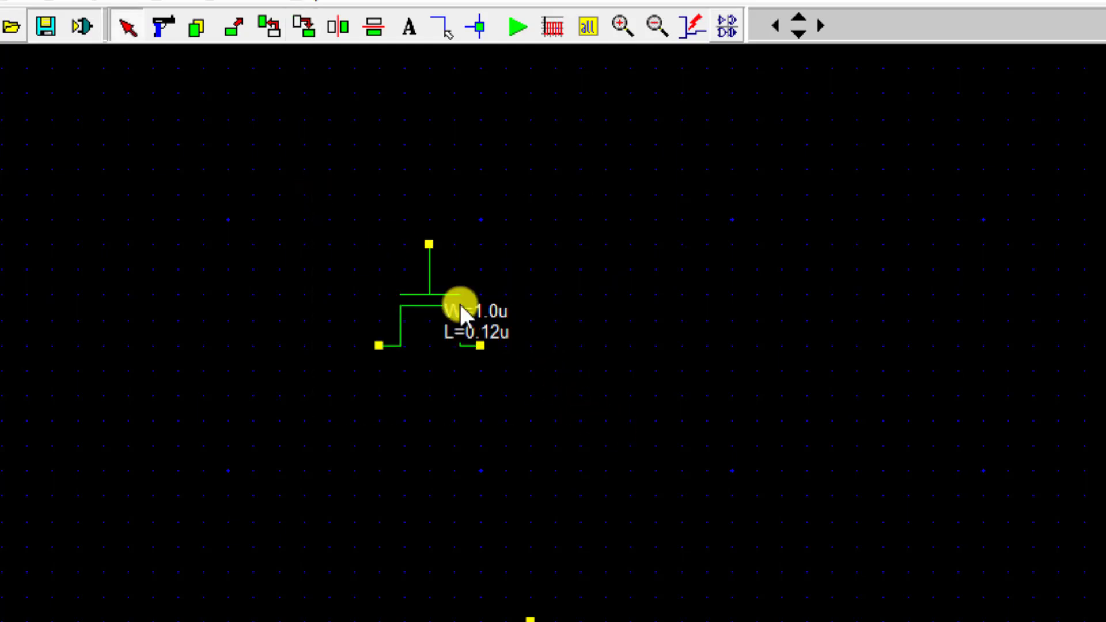
left_click(303, 24)
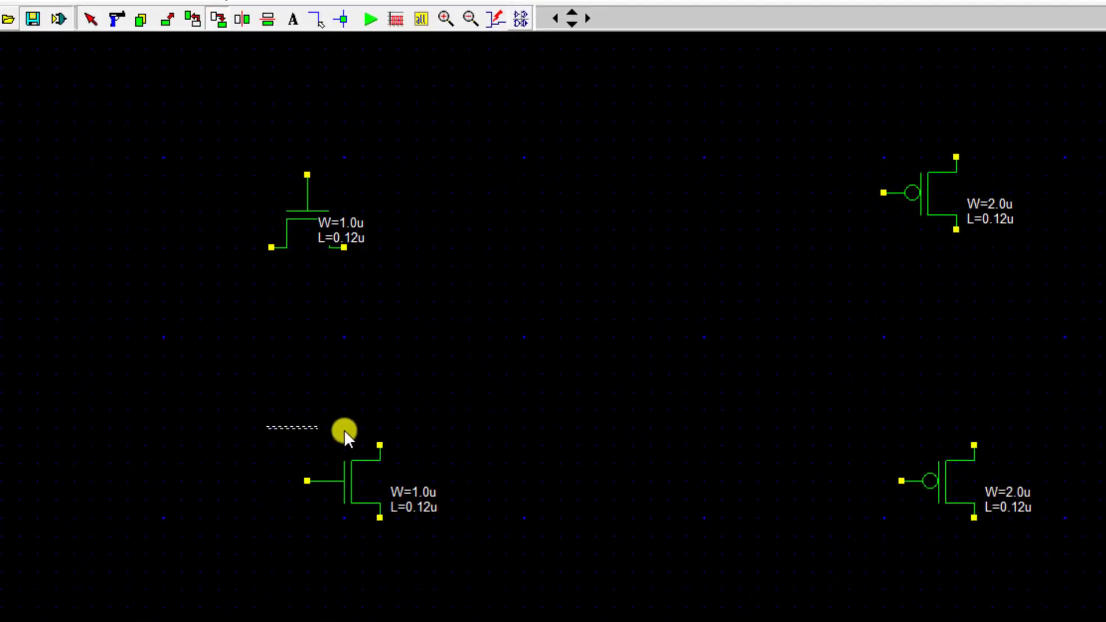
left_click_drag(344, 429, 461, 536)
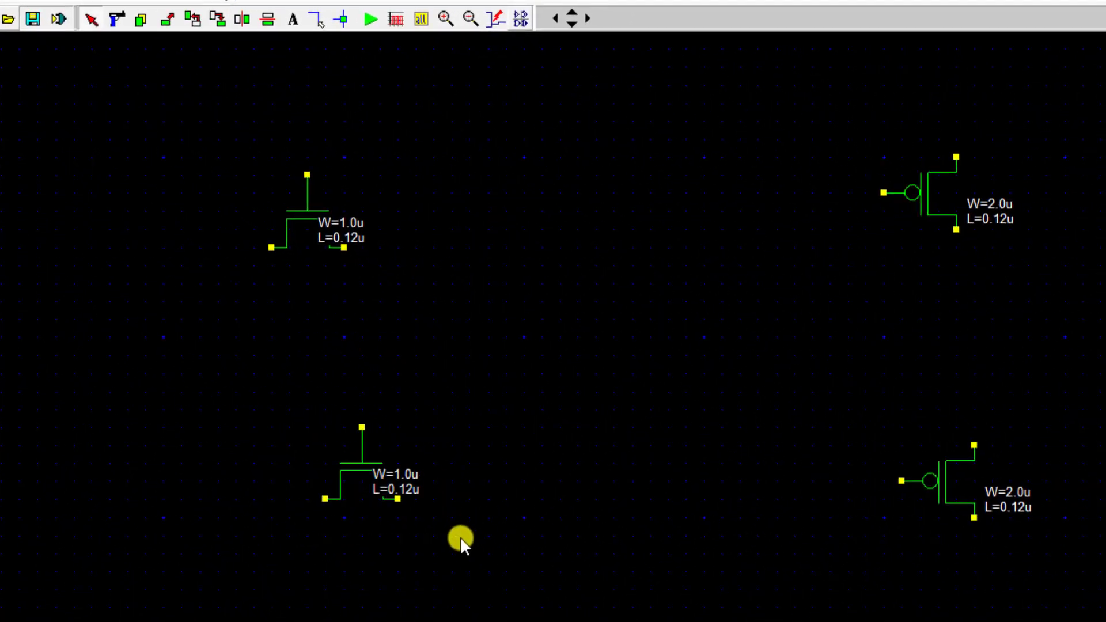
left_click(219, 19)
left_click_drag(898, 132, 1037, 257)
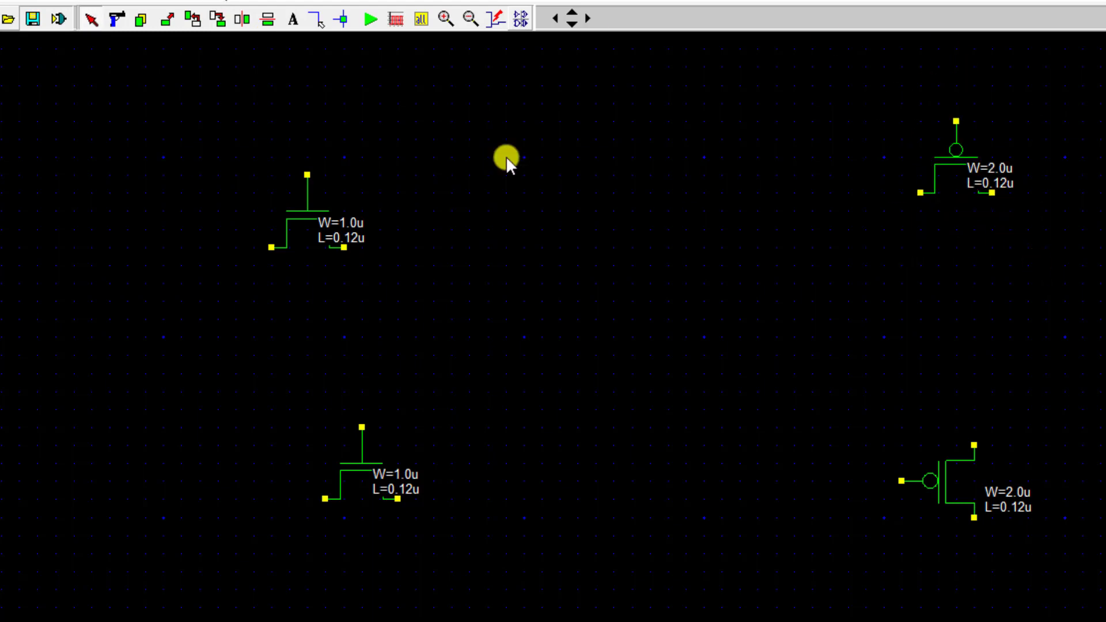
left_click(222, 23)
left_click_drag(878, 413, 1062, 574)
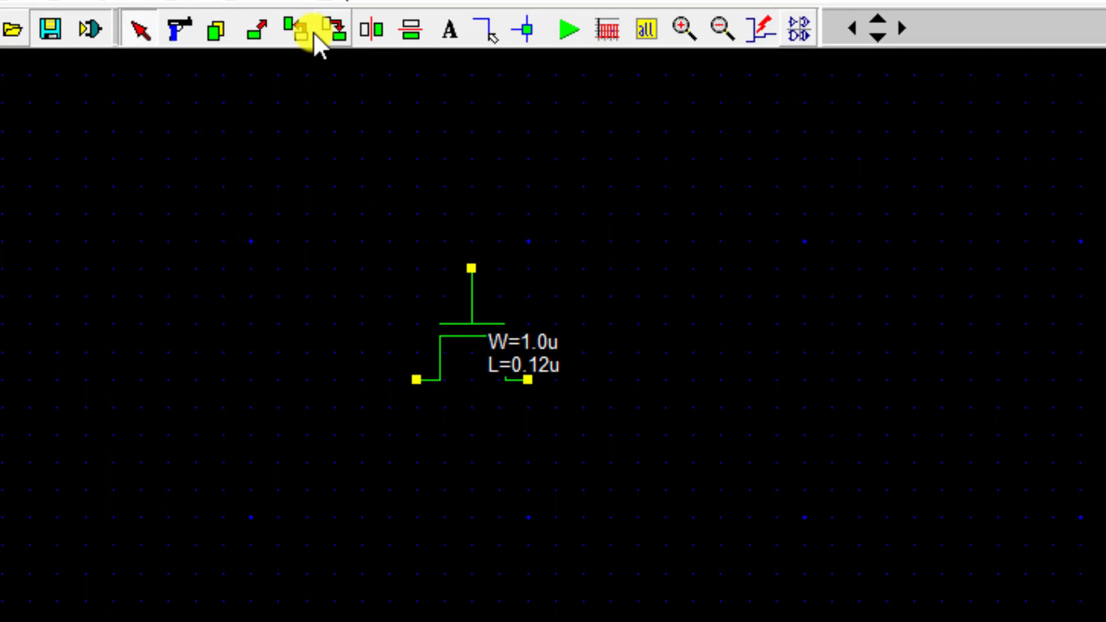
Step: Move the lower nMOS transistor so it sits directly beneath the upper nMOS transistor
left_click(259, 38)
left_click_drag(268, 374, 431, 517)
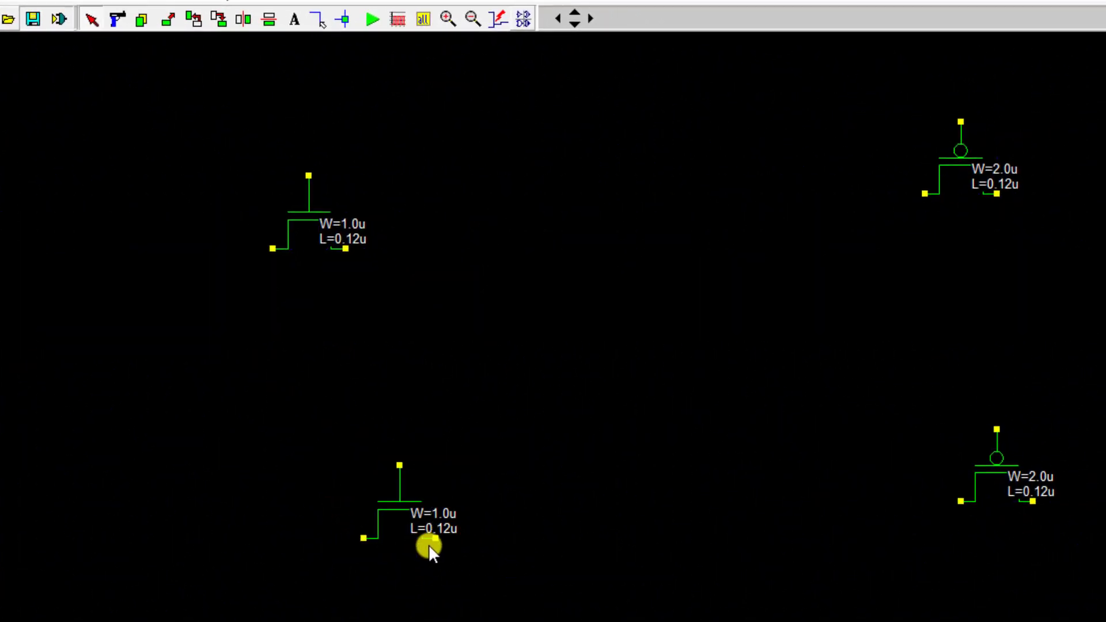
left_click(387, 512)
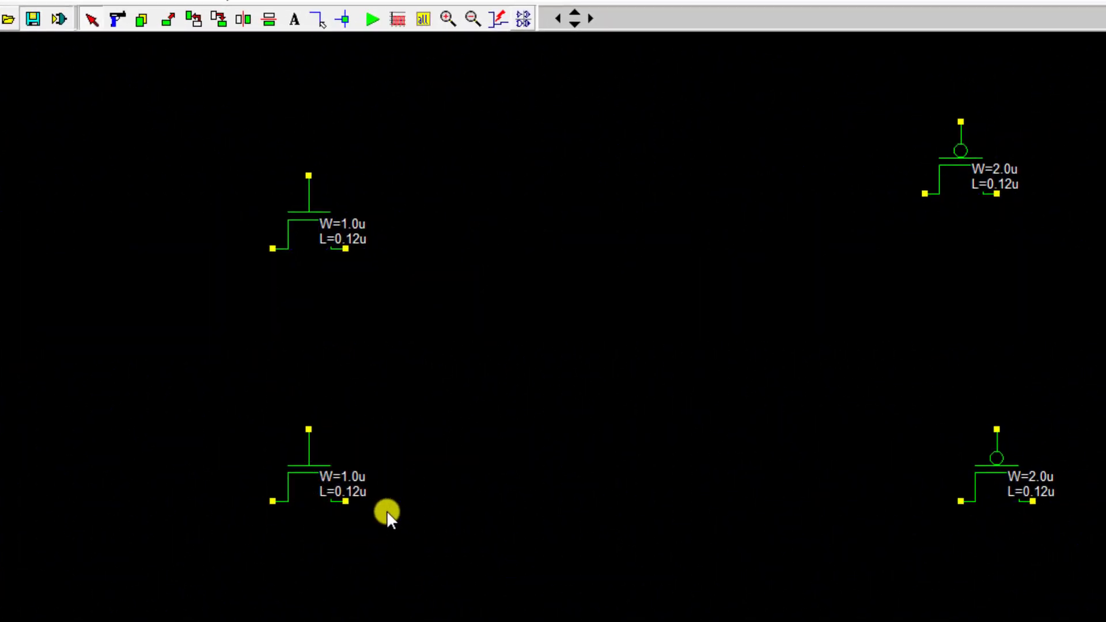
left_click(218, 20)
left_click(1043, 457)
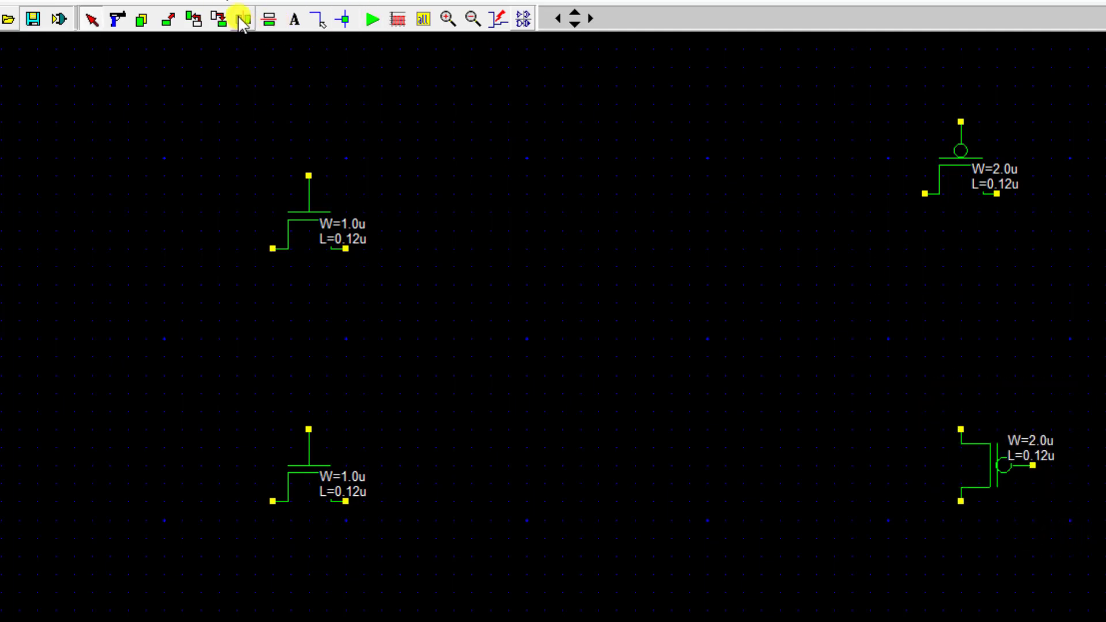
left_click(193, 21)
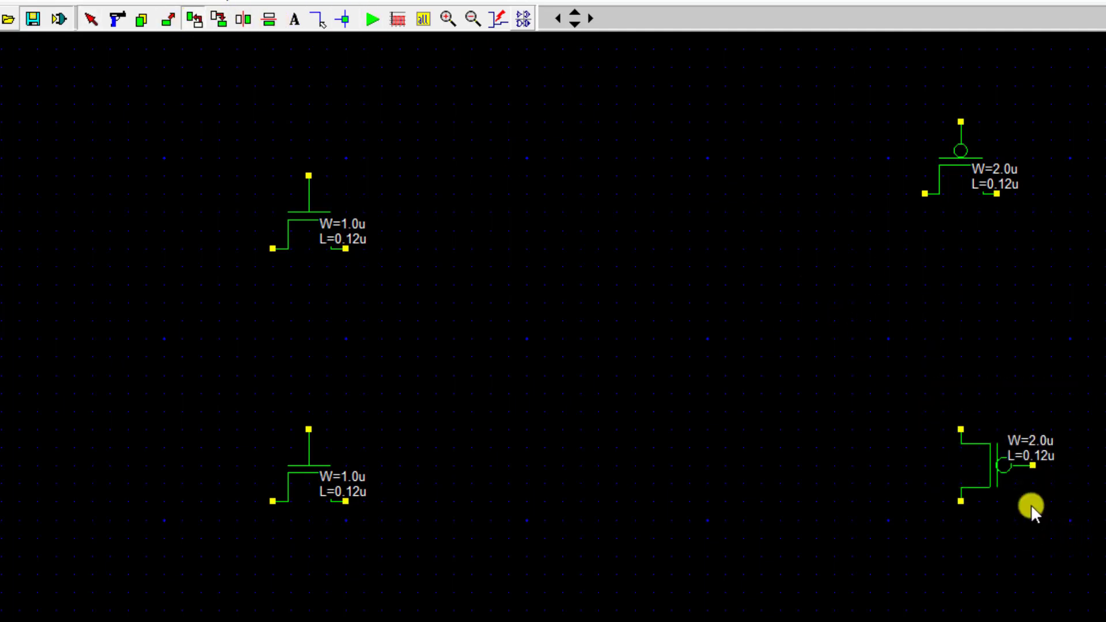
left_click_drag(926, 345, 1087, 557)
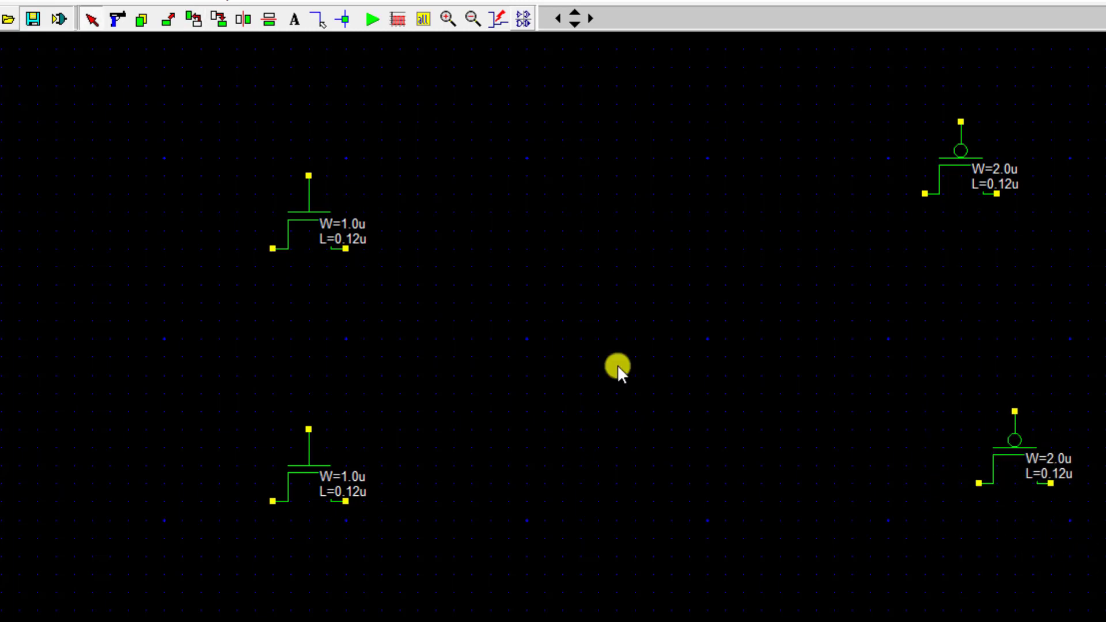
Step: Move the lower and upper pMOS transistors closer to the nMOS column, keeping them roughly one above the other
left_click(166, 25)
left_click_drag(1105, 491, 1105, 489)
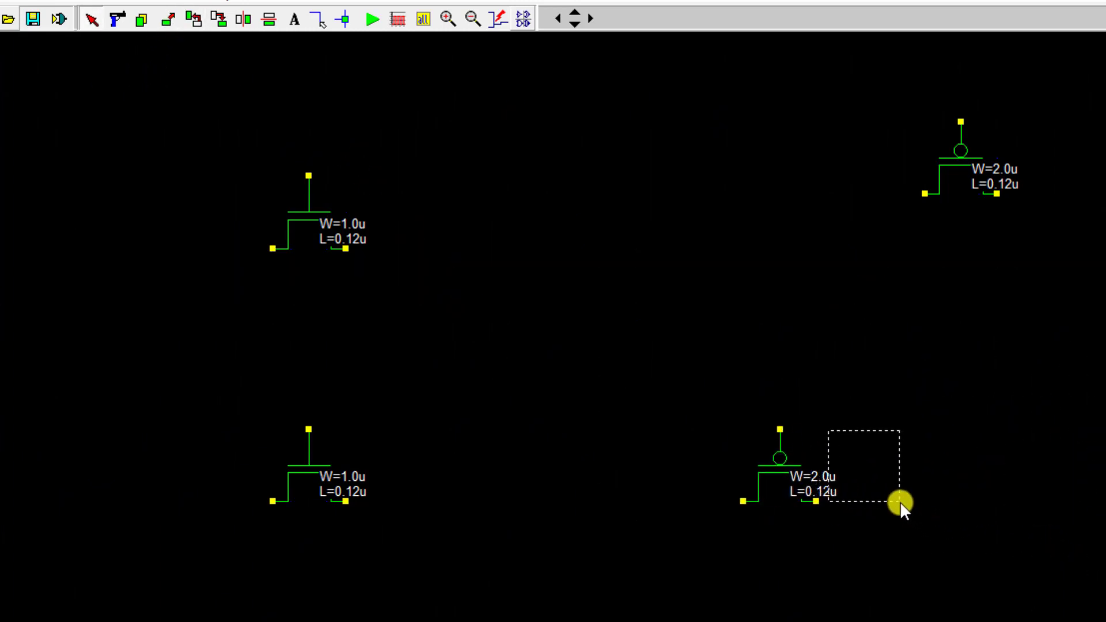
left_click(947, 485)
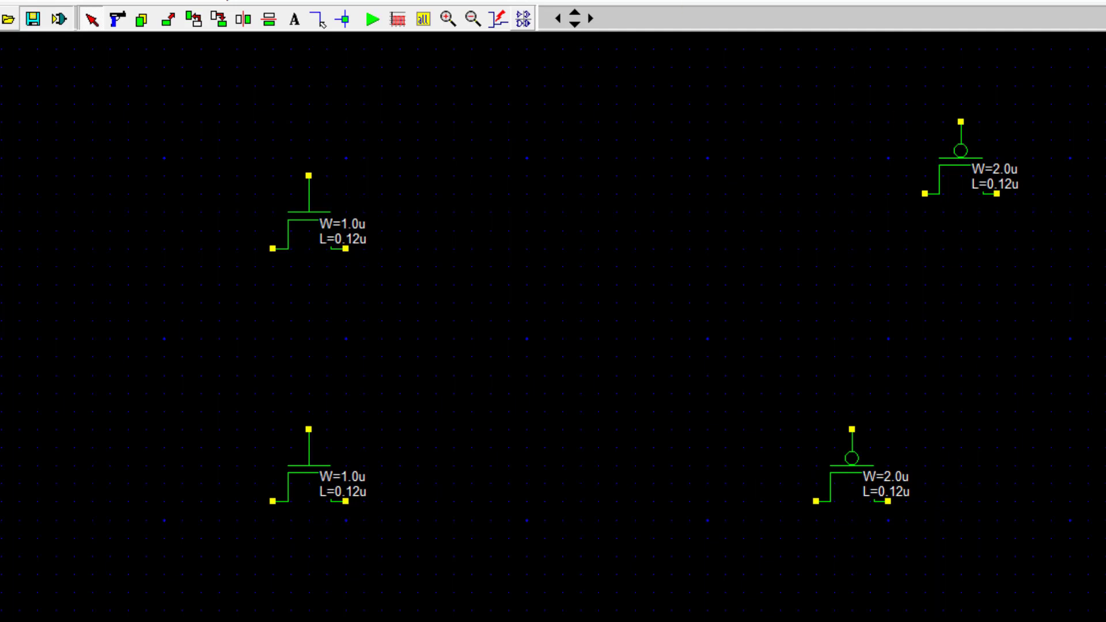
left_click(164, 23)
left_click_drag(1069, 205, 1071, 203)
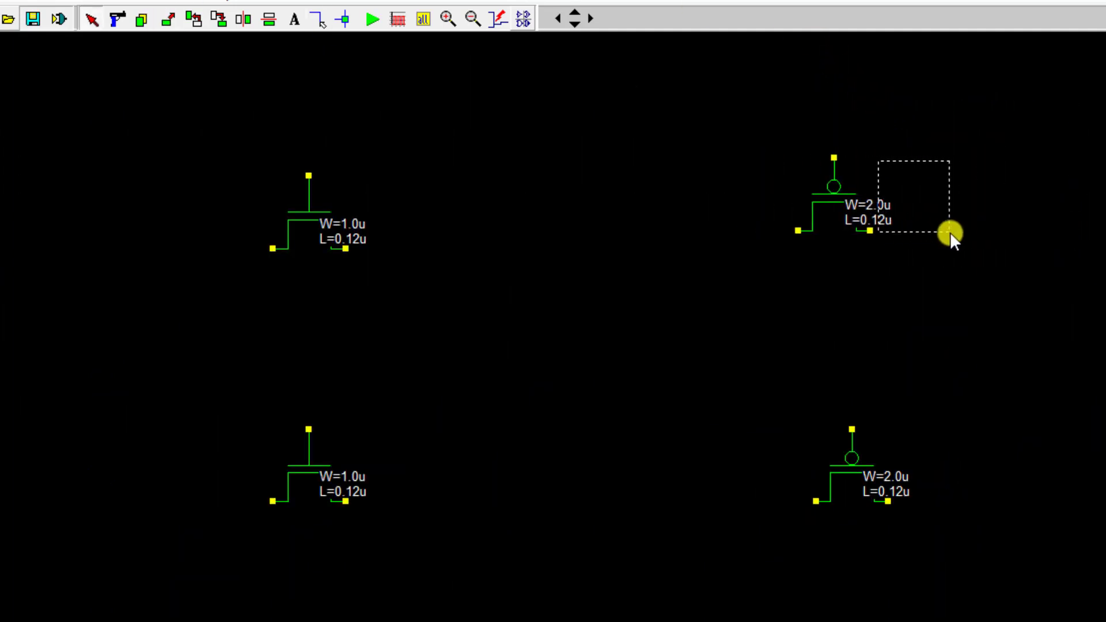
left_click(949, 232)
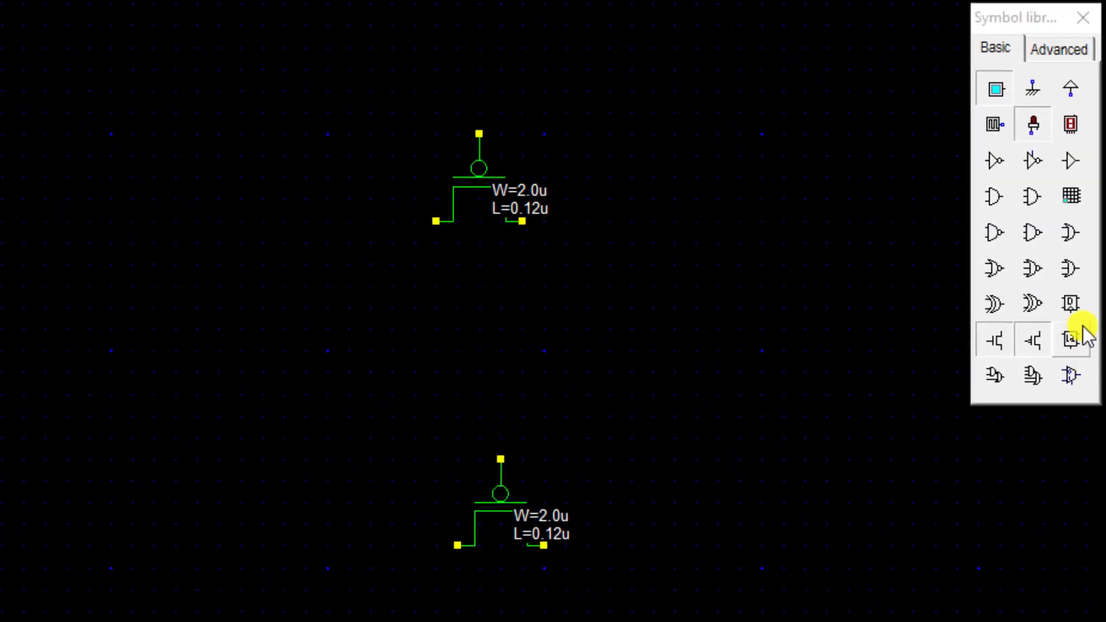
Step: Place four input buttons, one above and to the left of each transistor's gate
left_click(997, 90)
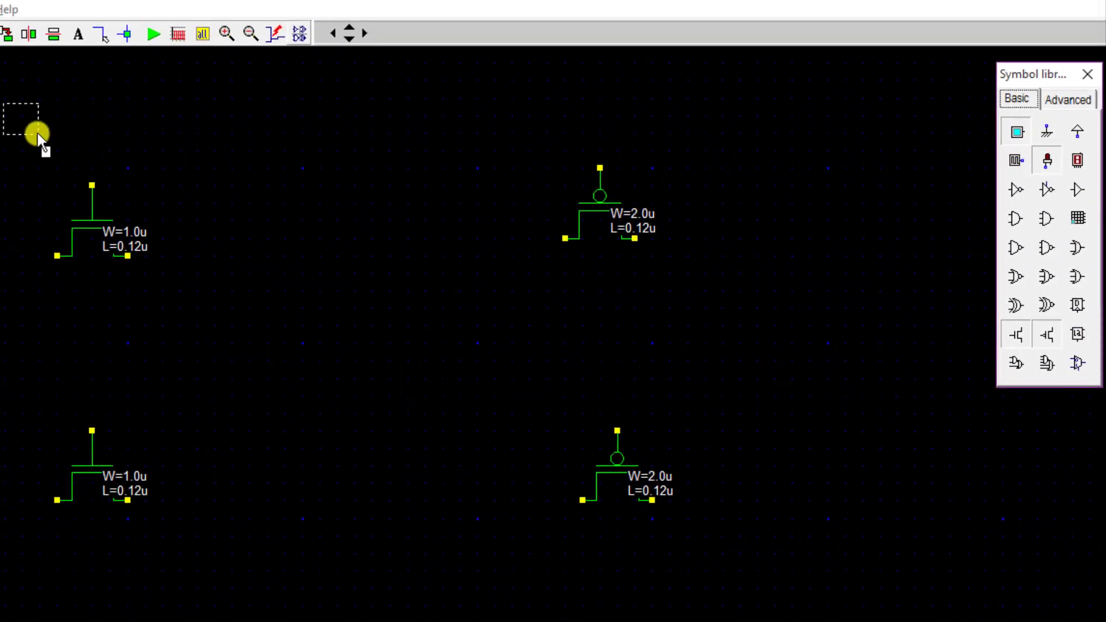
left_click(37, 134)
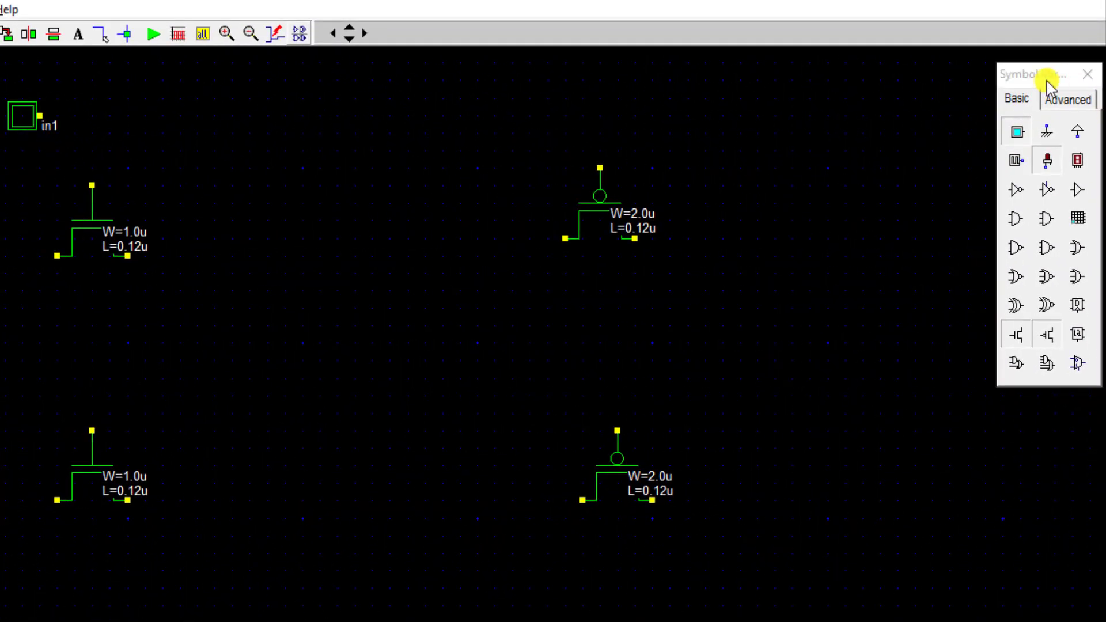
left_click(537, 127)
left_click(1015, 134)
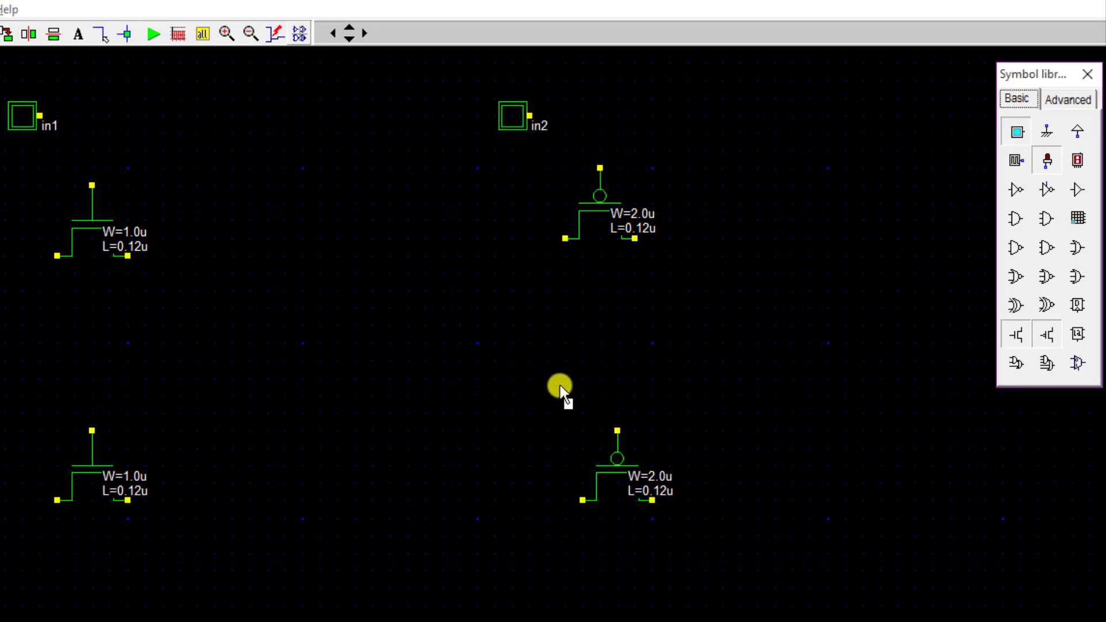
left_click(527, 424)
left_click(1021, 133)
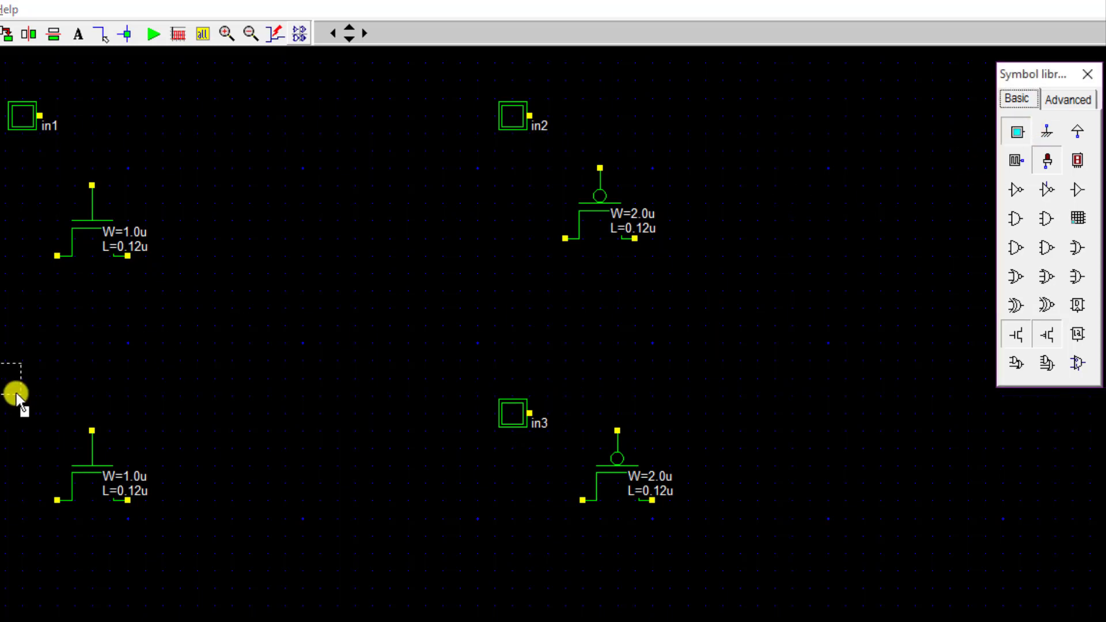
left_click(5, 427)
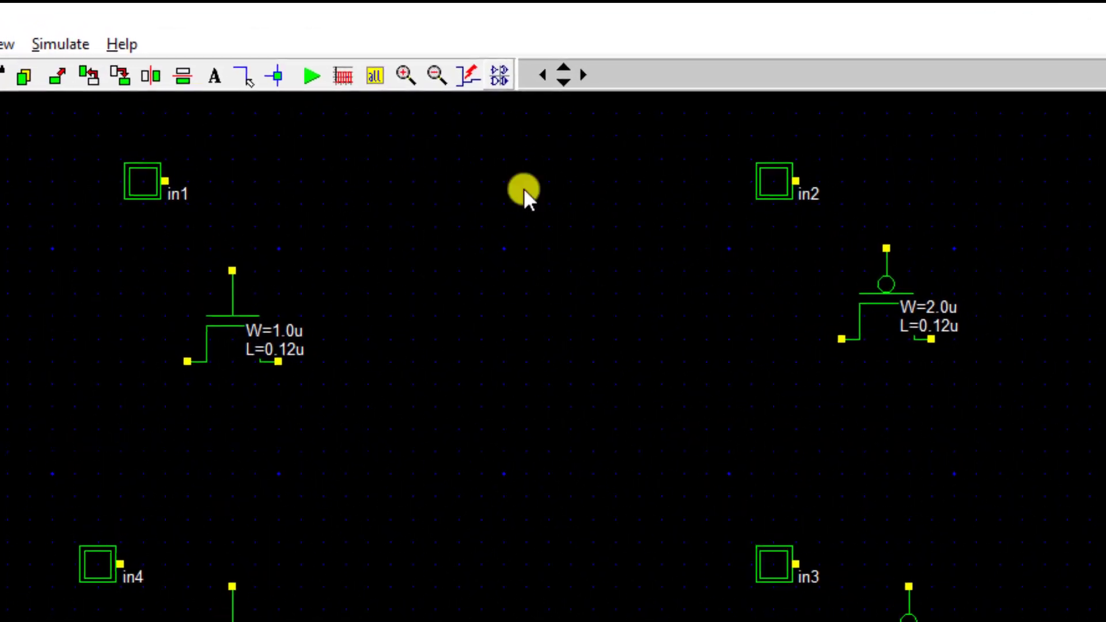
Step: Wire each of the four input buttons to the gate of its neighbouring transistor
left_click(175, 55)
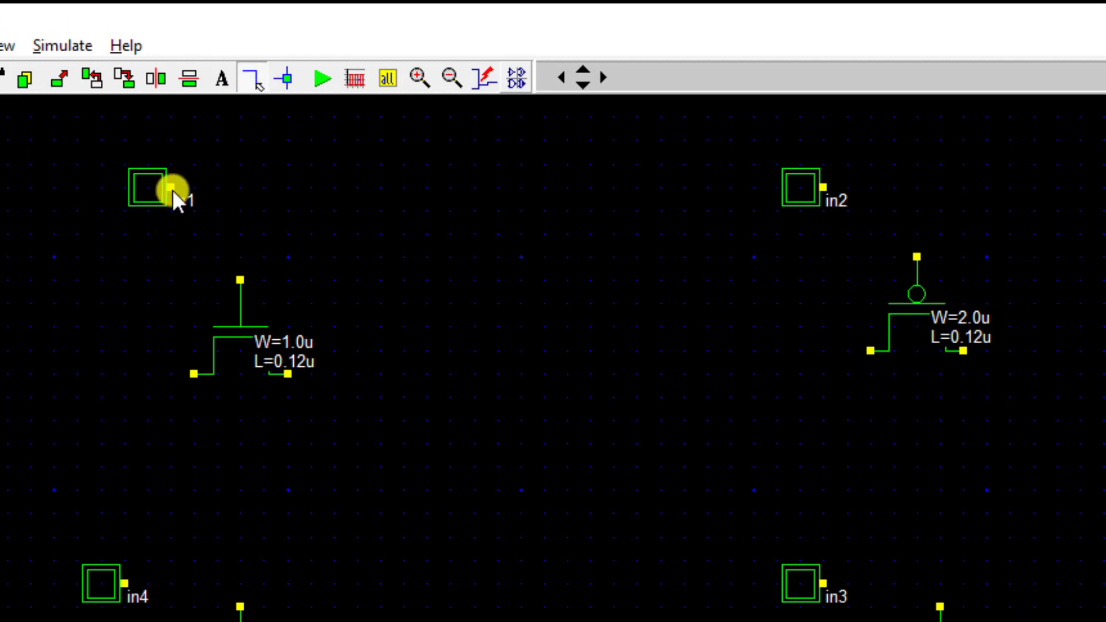
left_click_drag(172, 189, 251, 194)
left_click_drag(242, 274, 241, 279)
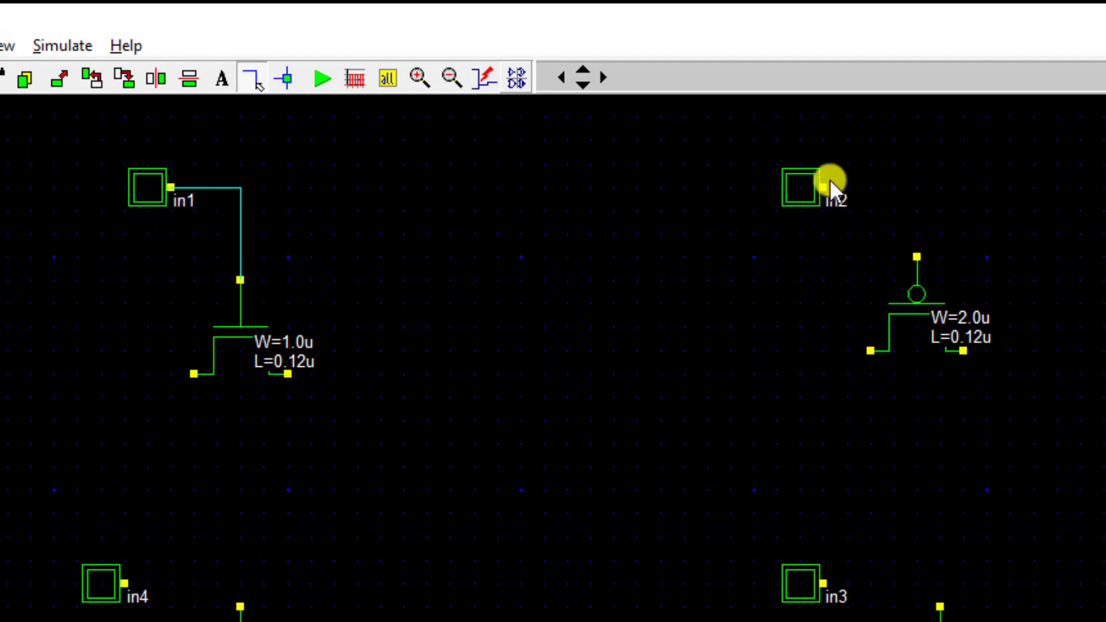
left_click_drag(908, 187, 917, 257)
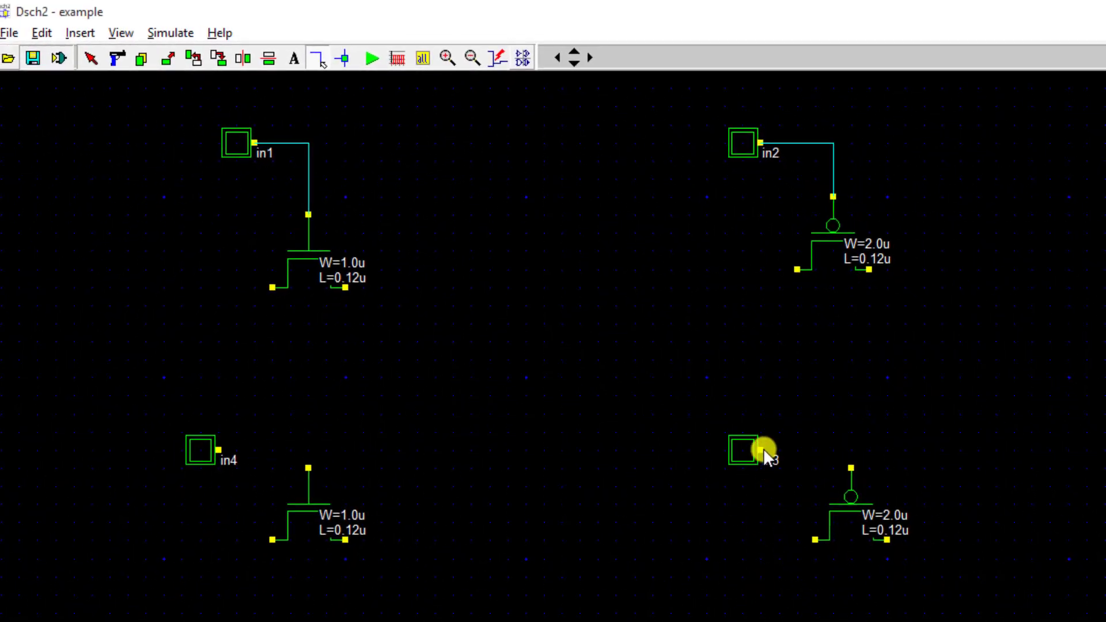
left_click_drag(763, 448, 857, 448)
left_click_drag(306, 449, 308, 450)
Step: Show all labels, including pin names, pin numbers and symbol title, on both nMOS transistors
double_click(308, 260)
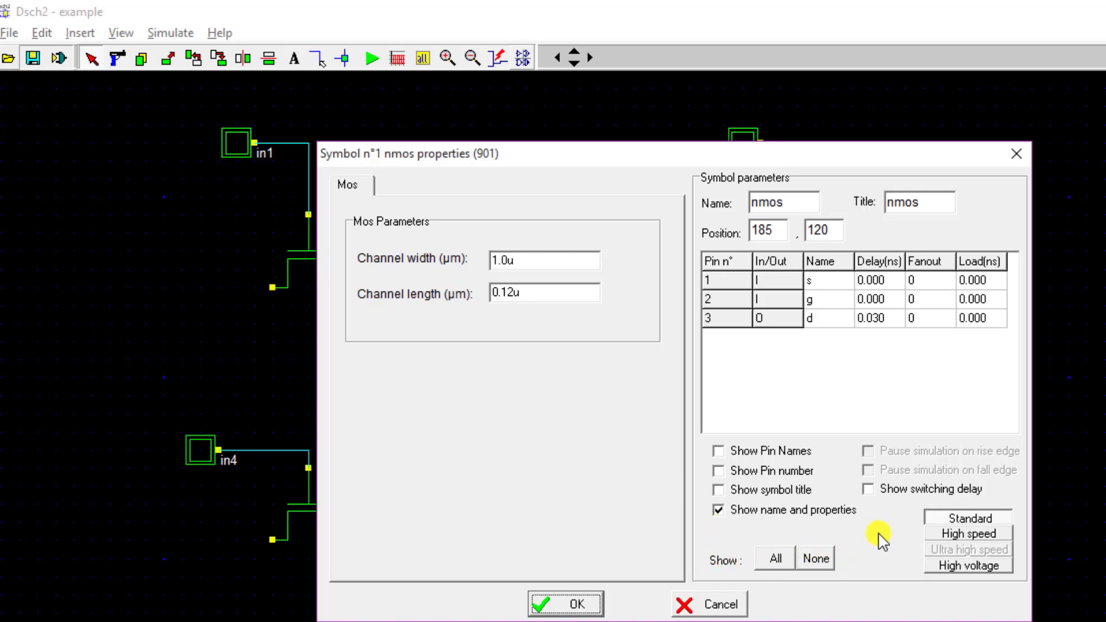
left_click(780, 568)
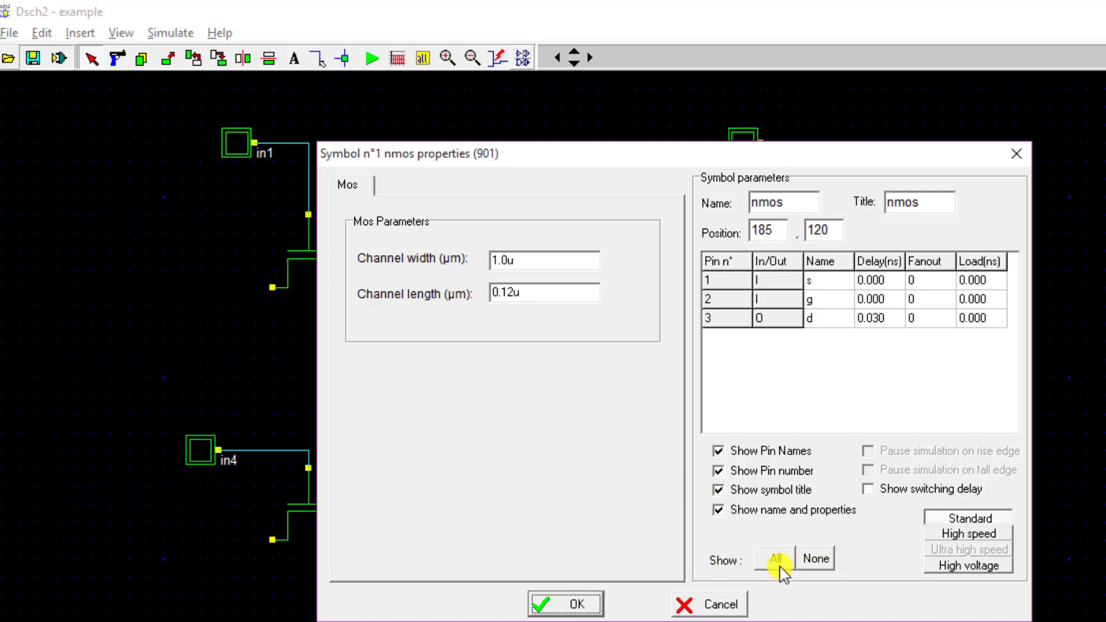
left_click(556, 603)
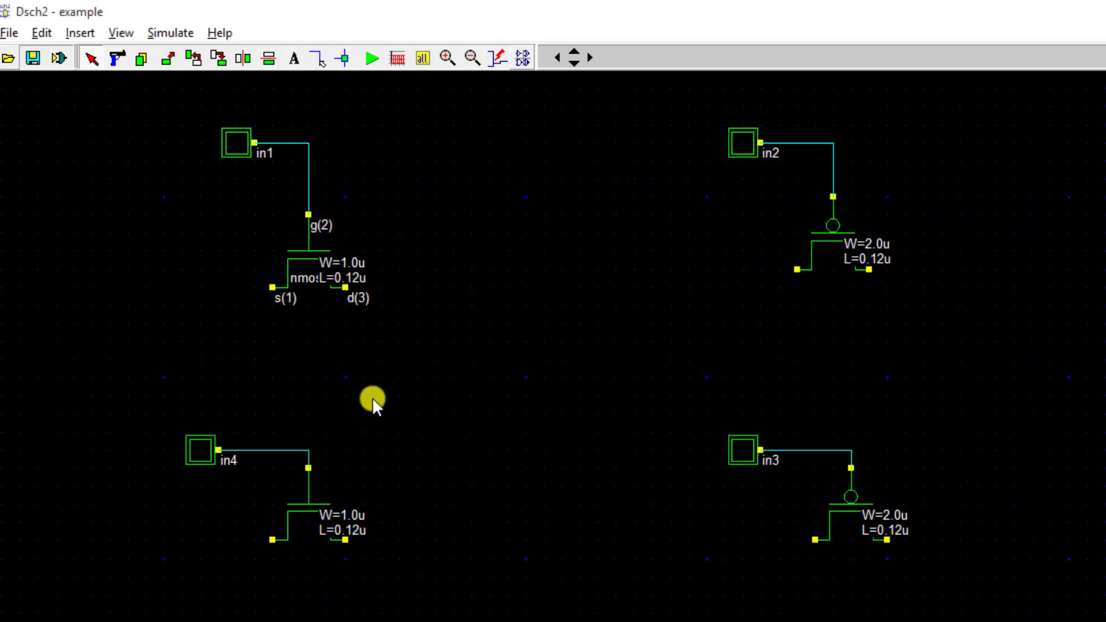
double_click(311, 511)
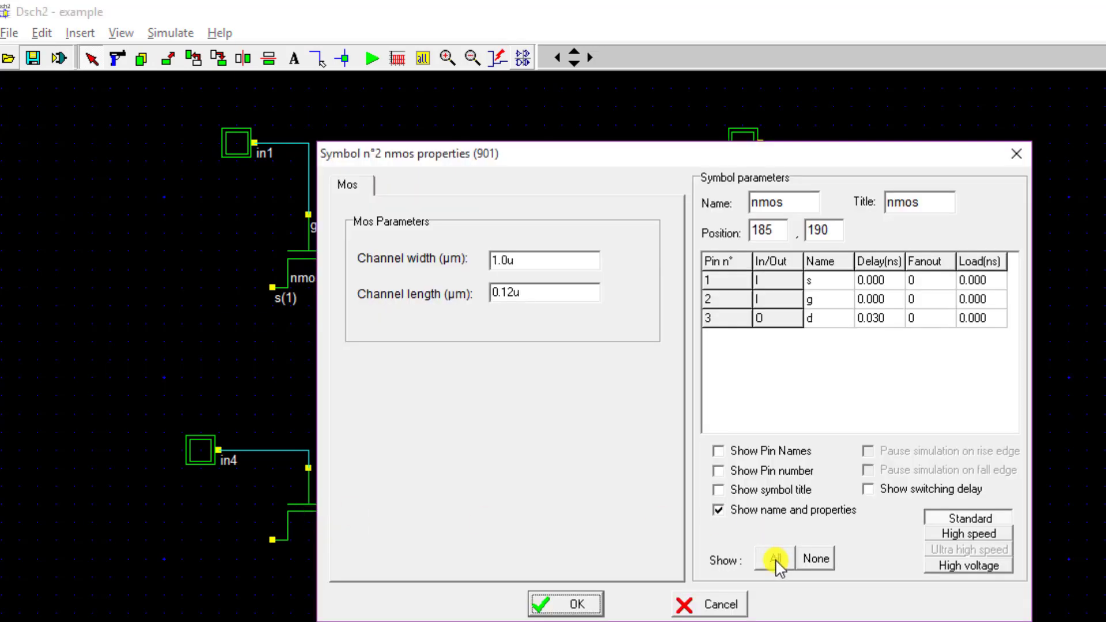
left_click(774, 558)
left_click(581, 605)
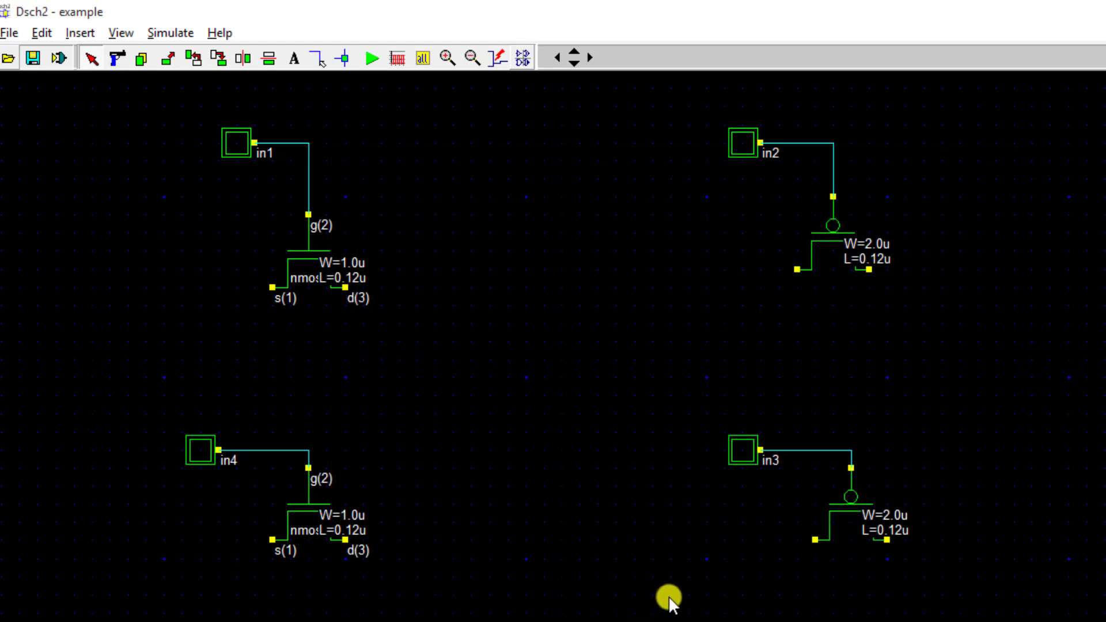
Step: Show all labels, including pin names, pin numbers and symbol title, on both pMOS transistors
double_click(849, 241)
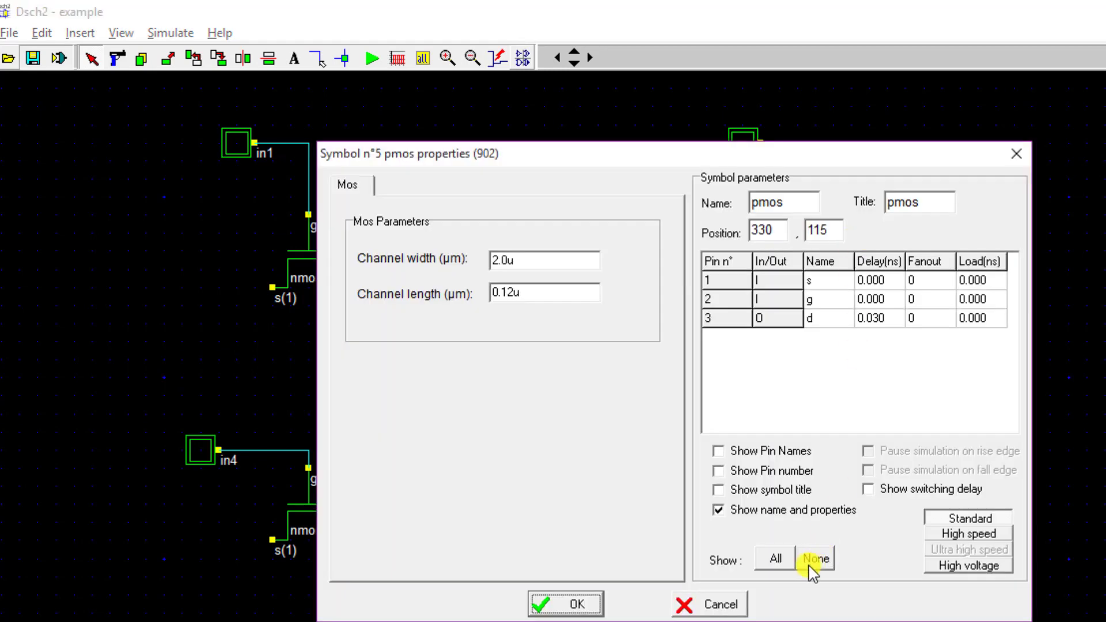
left_click(776, 557)
left_click(598, 602)
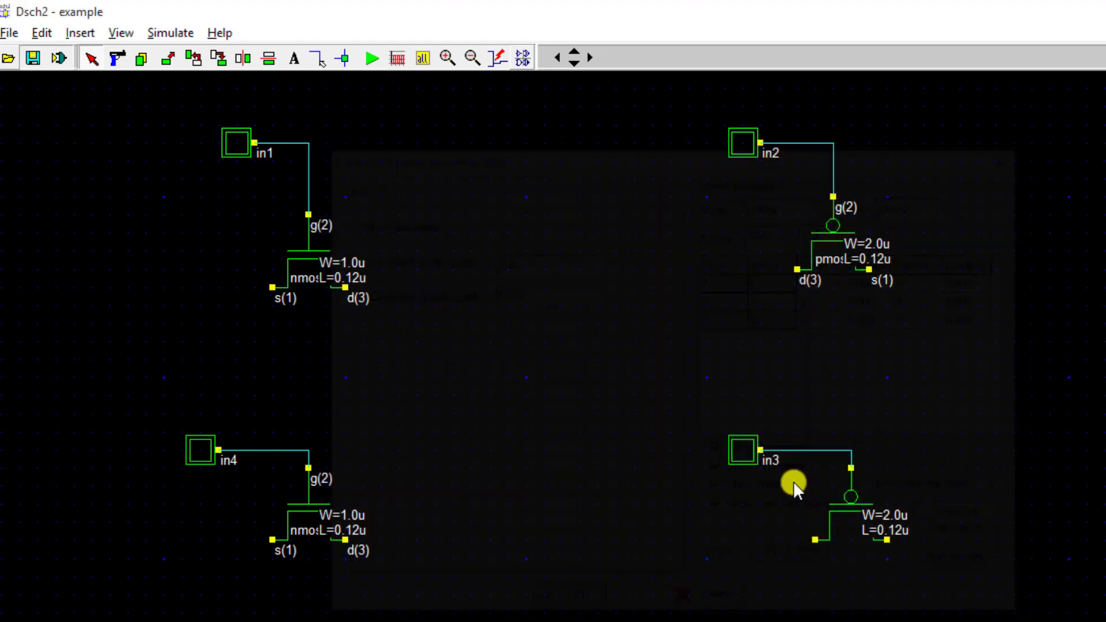
double_click(855, 505)
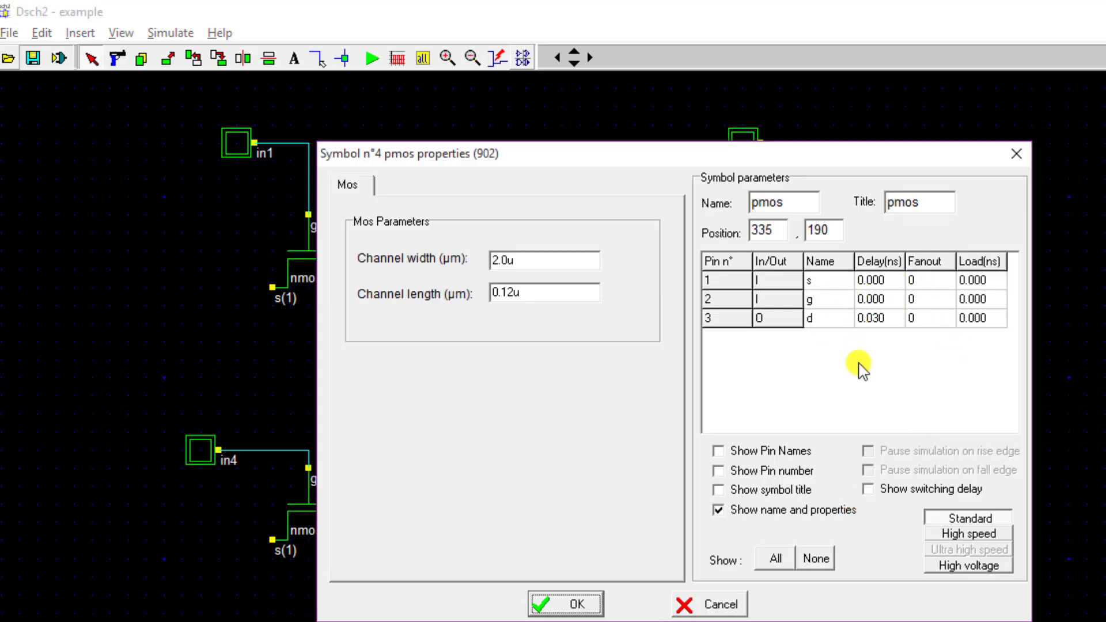
left_click(587, 604)
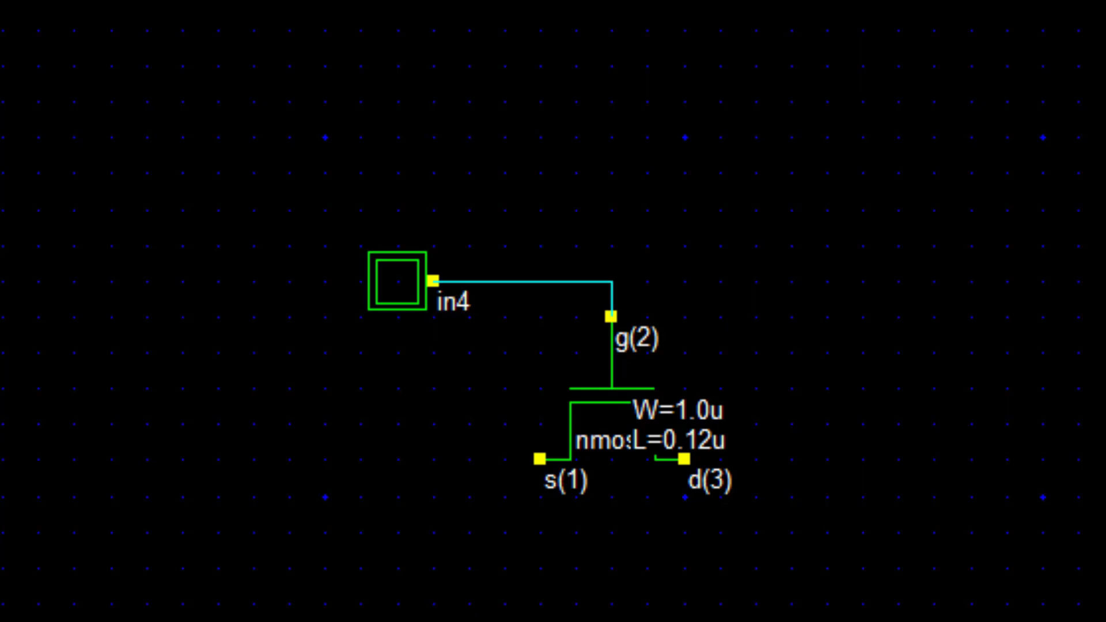
Step: Turn on every label option, including pin names, pin numbers and symbol title, for the lower pMOS transistor
double_click(872, 503)
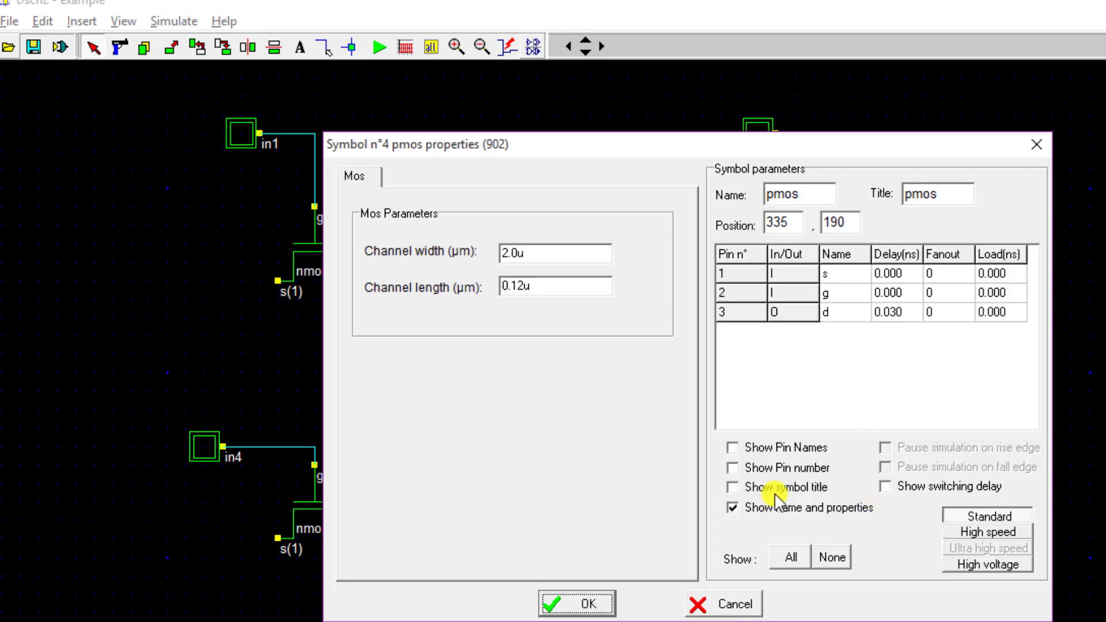
left_click(791, 557)
left_click(573, 602)
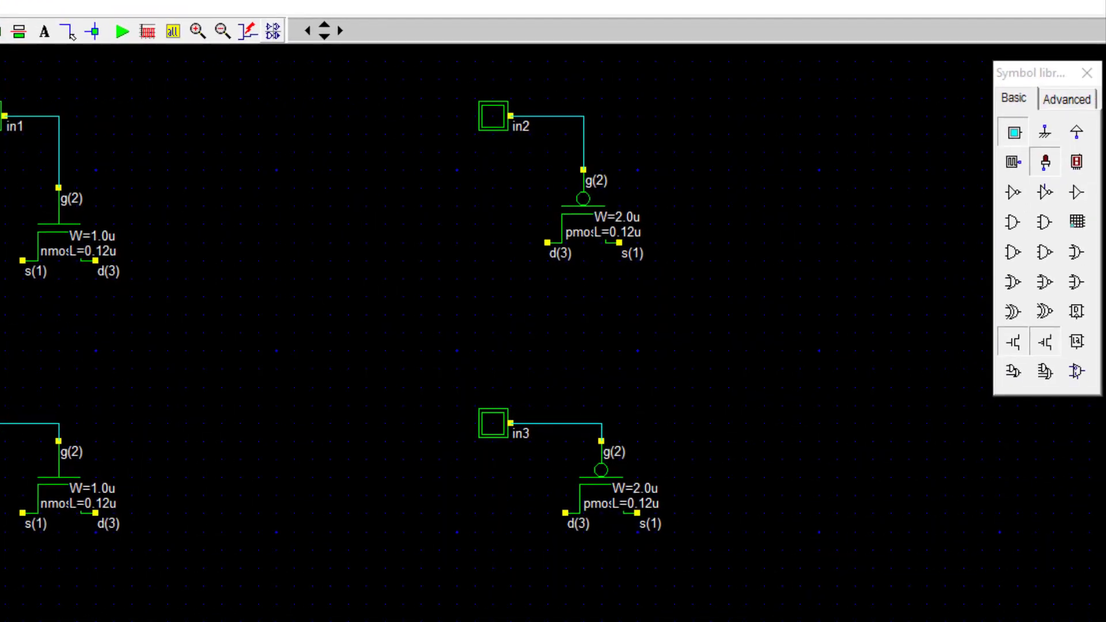
Step: Place input buttons beside the upper nMOS's source and lower nMOS's drain, and output LEDs beside the upper drain and lower source
left_click(1014, 133)
left_click(76, 243)
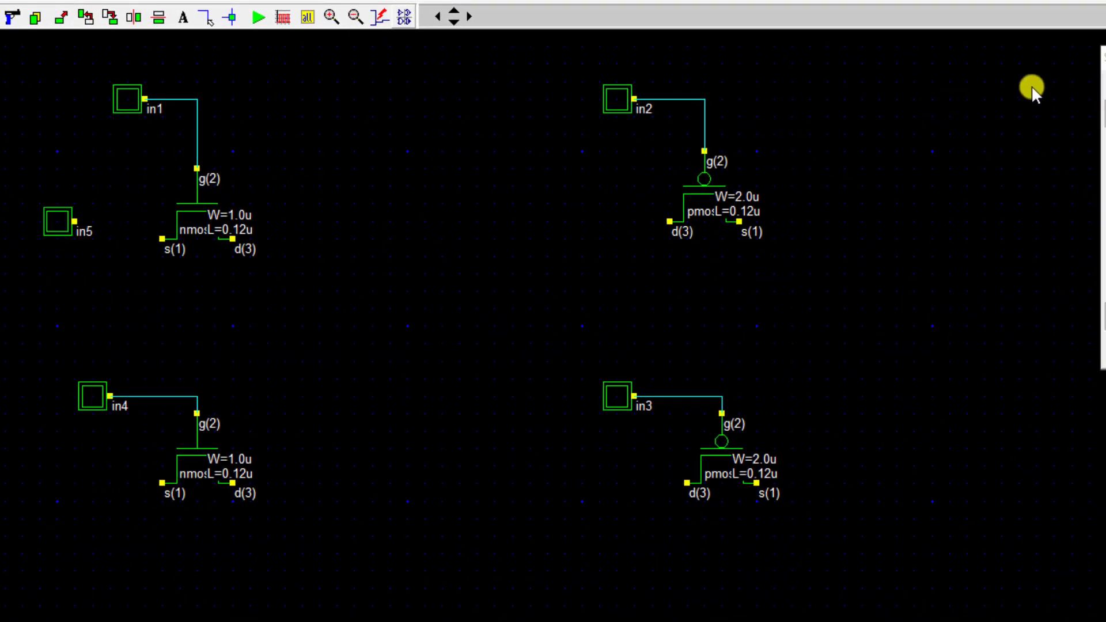
left_click(352, 500)
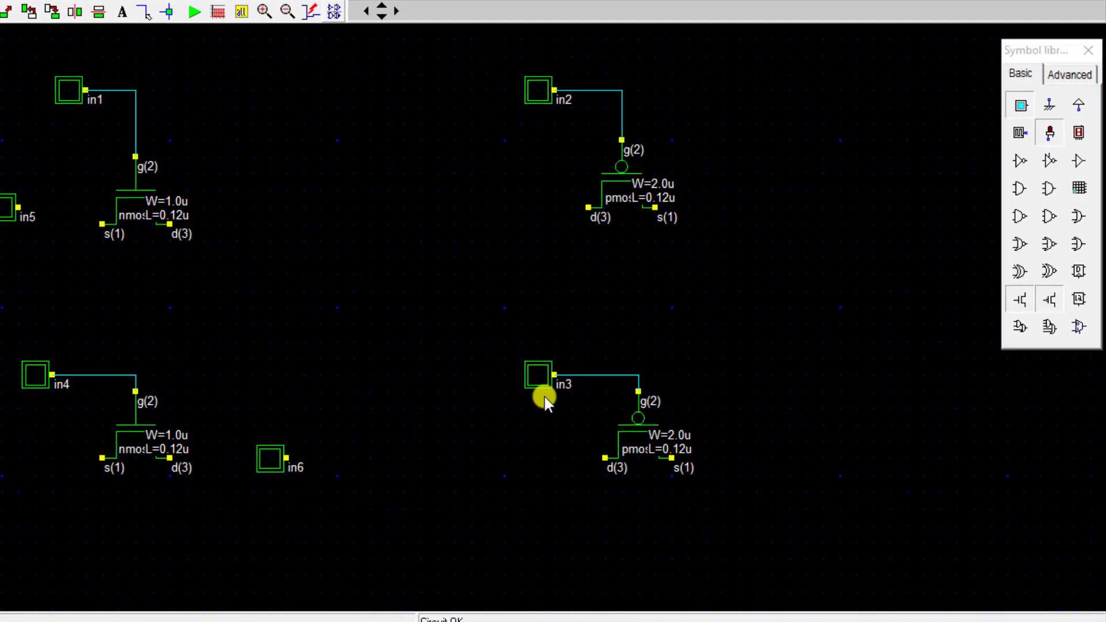
left_click(1048, 134)
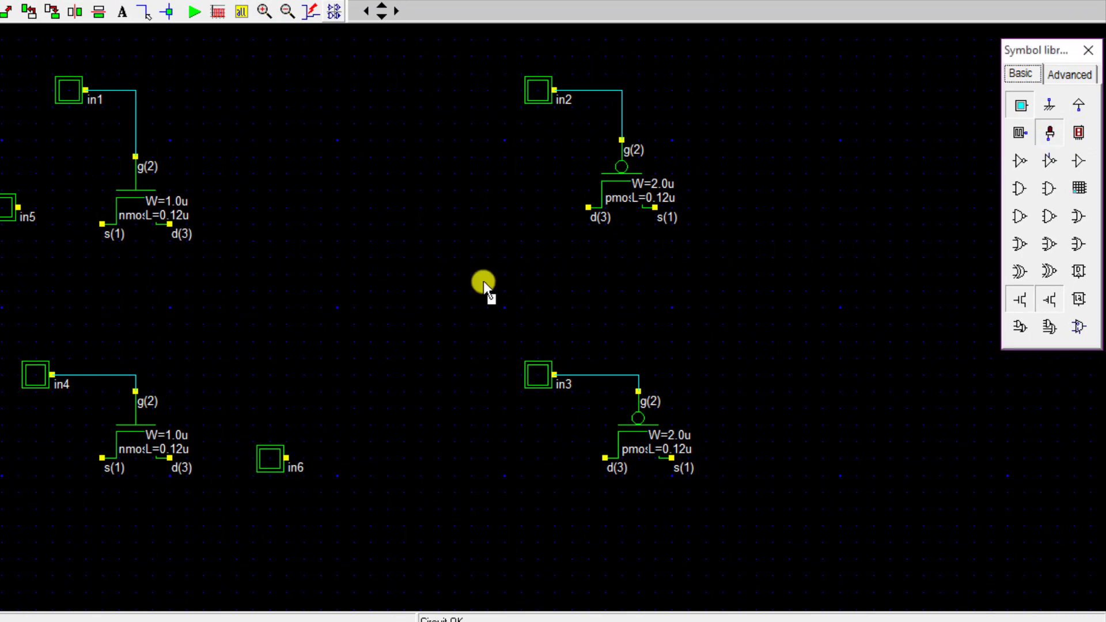
left_click(278, 231)
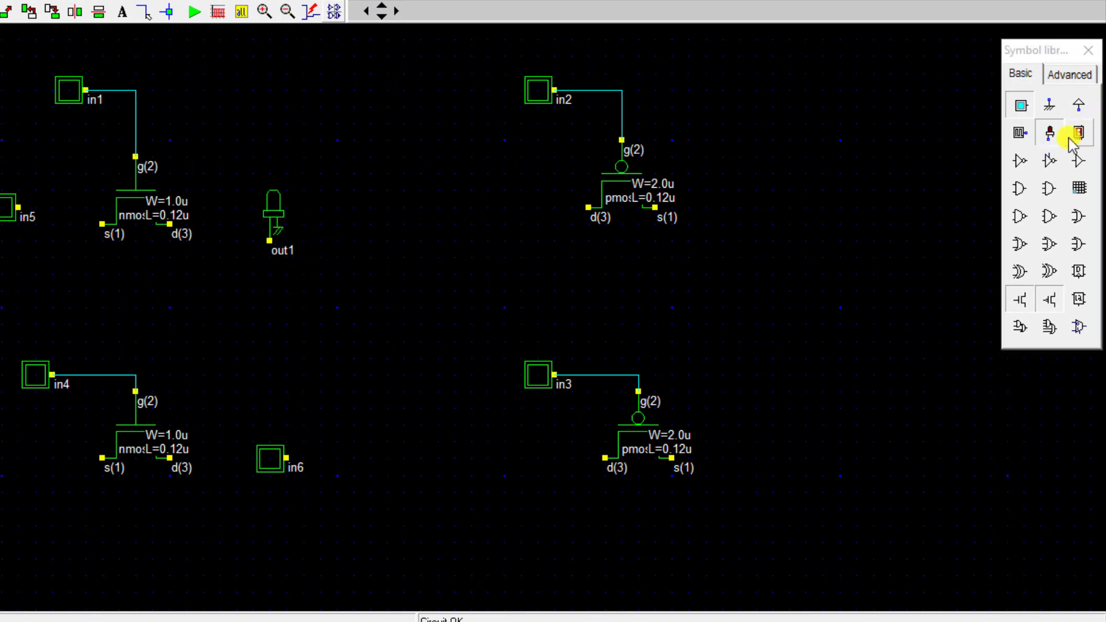
left_click(1050, 139)
left_click(1, 466)
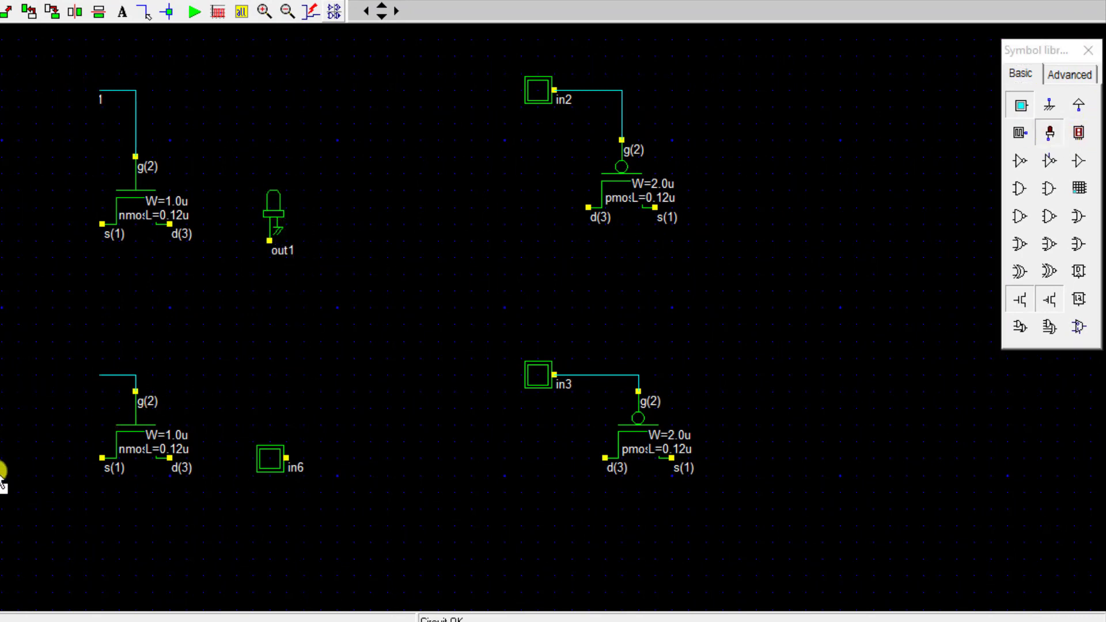
Step: Place input buttons beside the upper pMOS's drain and lower pMOS's source, and output LEDs beside the upper source and lower drain
left_click(1022, 134)
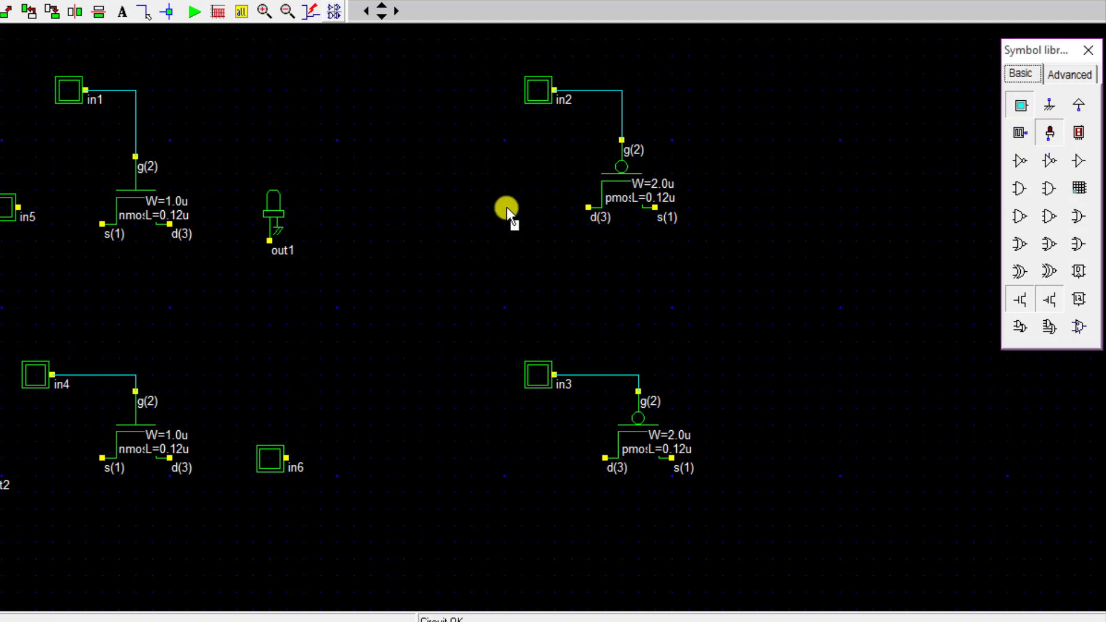
left_click(497, 211)
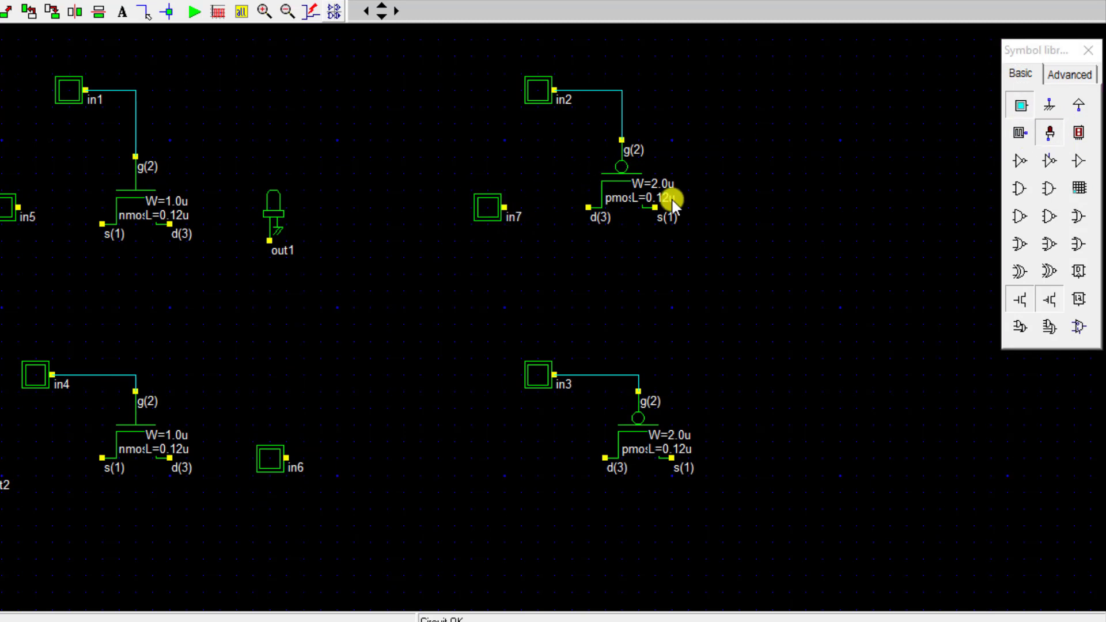
left_click(1020, 105)
left_click(803, 473)
left_click(1050, 132)
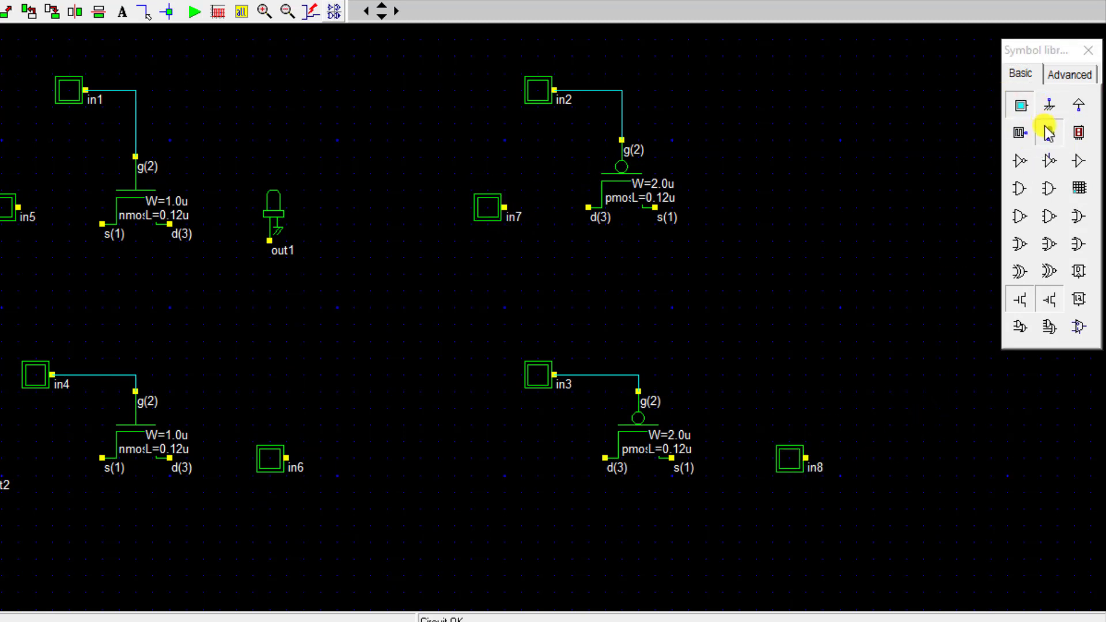
left_click(758, 214)
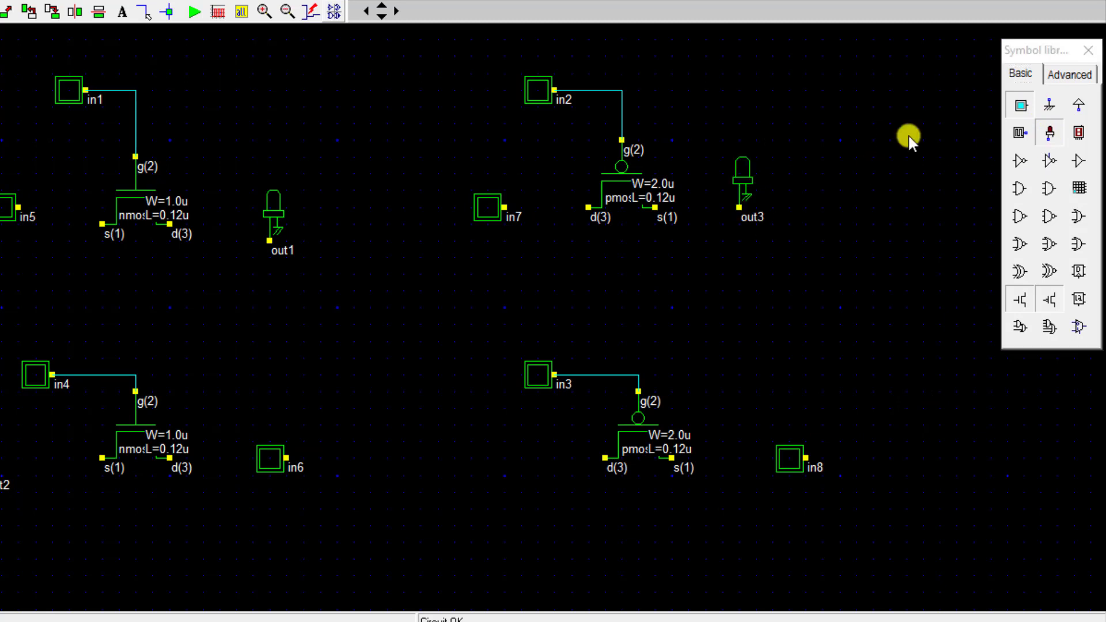
left_click(1050, 133)
left_click(517, 472)
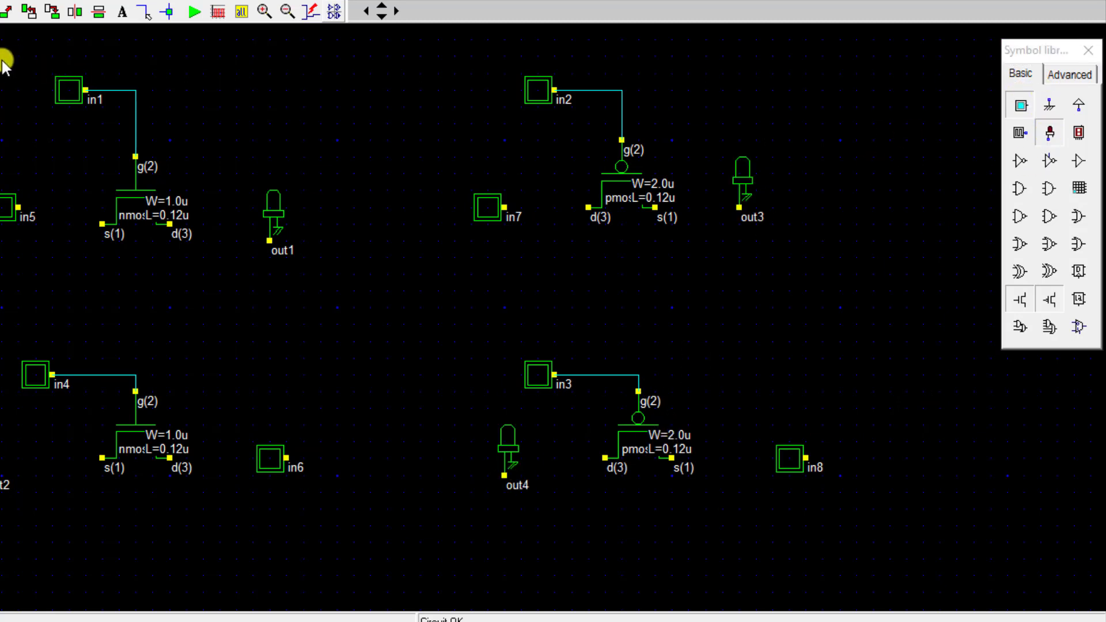
Step: Wire the upper nMOS's source to its input button and drain to its LED, and the lower nMOS's source to its LED
left_click(143, 13)
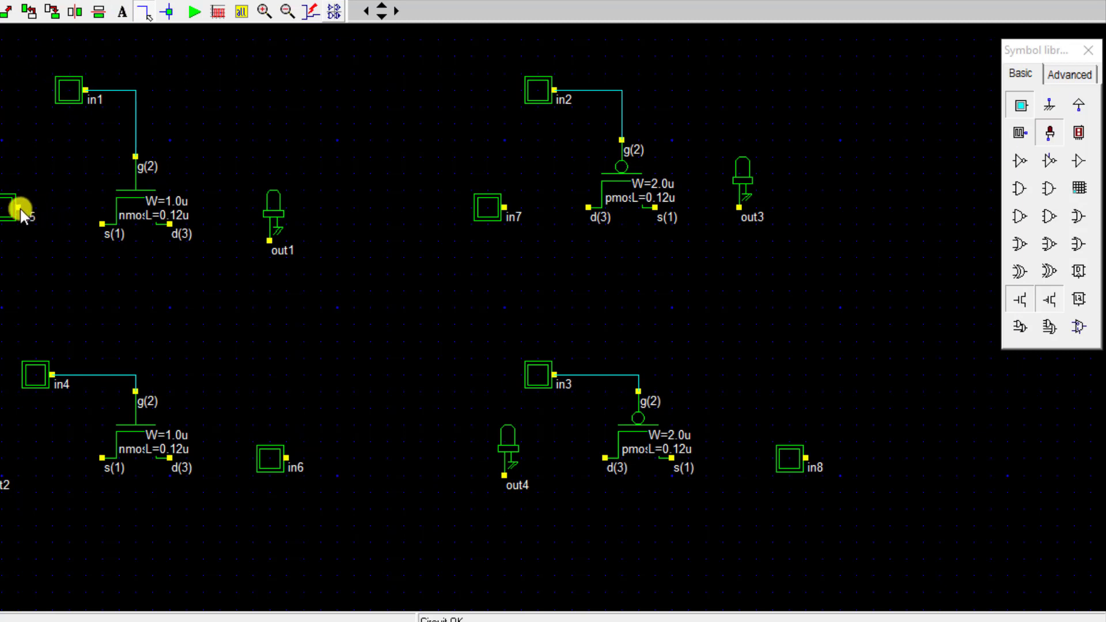
left_click_drag(19, 209, 102, 224)
left_click_drag(174, 223, 270, 240)
left_click_drag(2, 476, 102, 458)
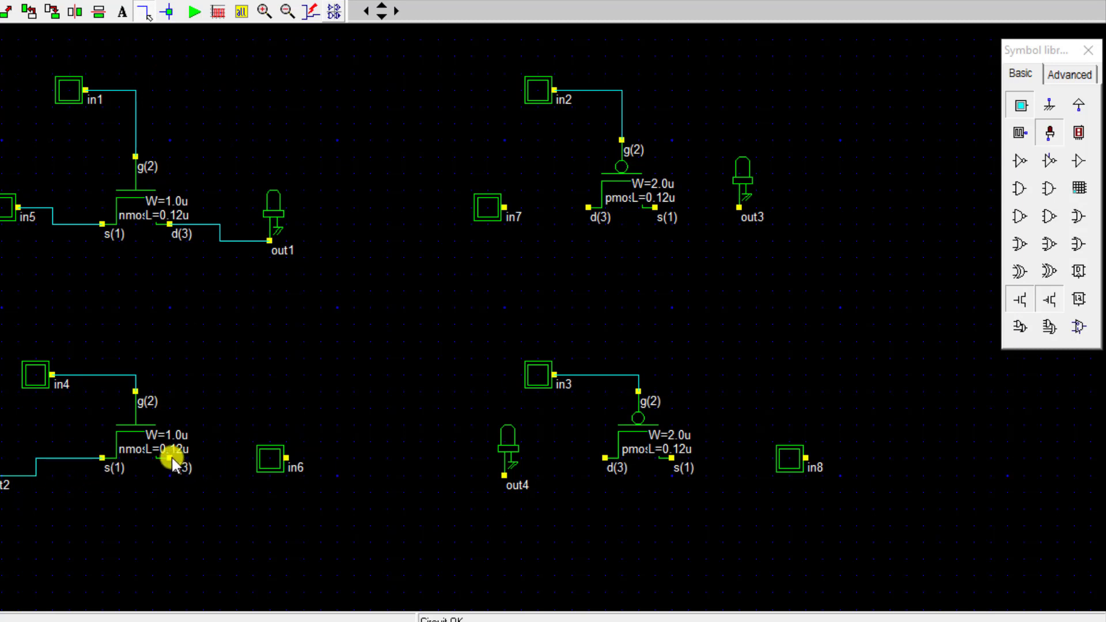
Step: Reposition and rotate the lower nMOS's drain-side input button so its pin faces down, and wire it to the drain
left_click_drag(239, 483, 280, 406)
left_click(1, 12)
left_click_drag(243, 429, 328, 509)
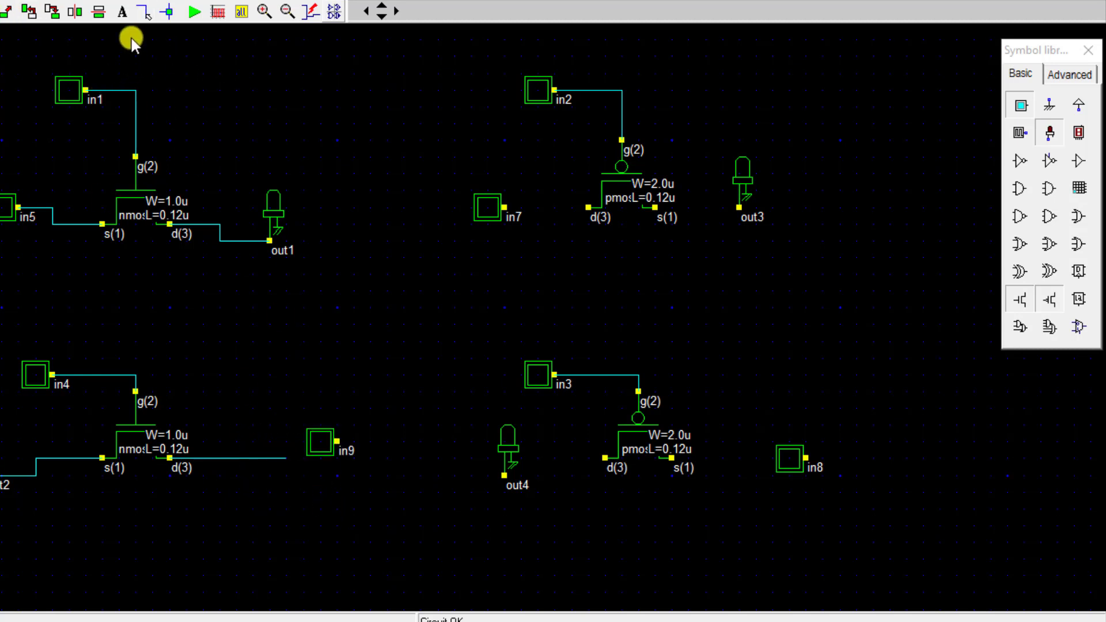
left_click(51, 12)
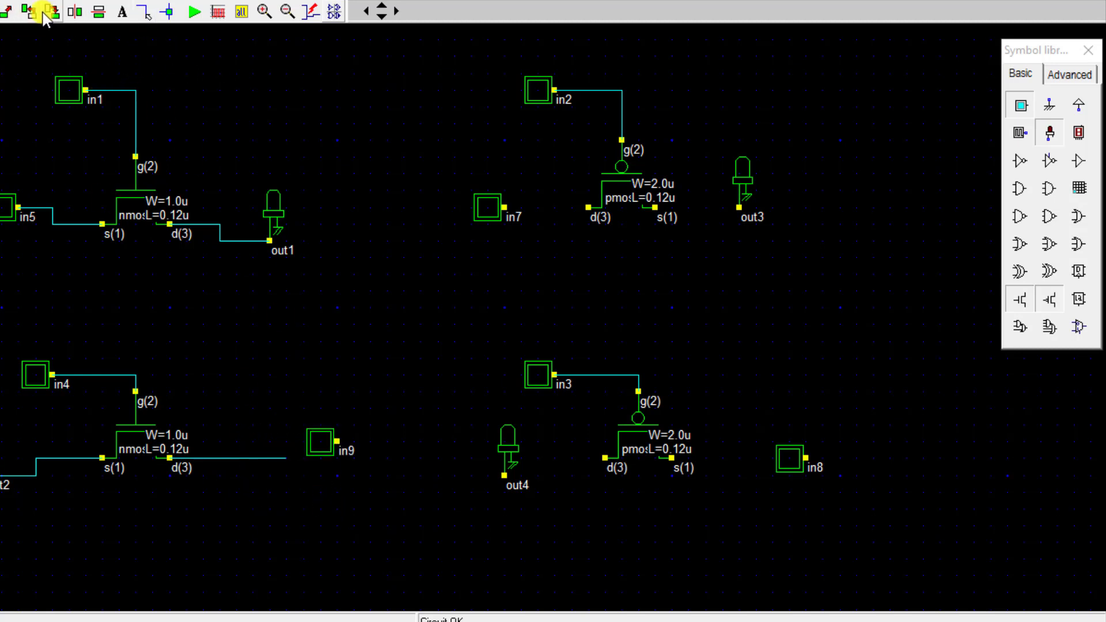
left_click(296, 417)
left_click(142, 14)
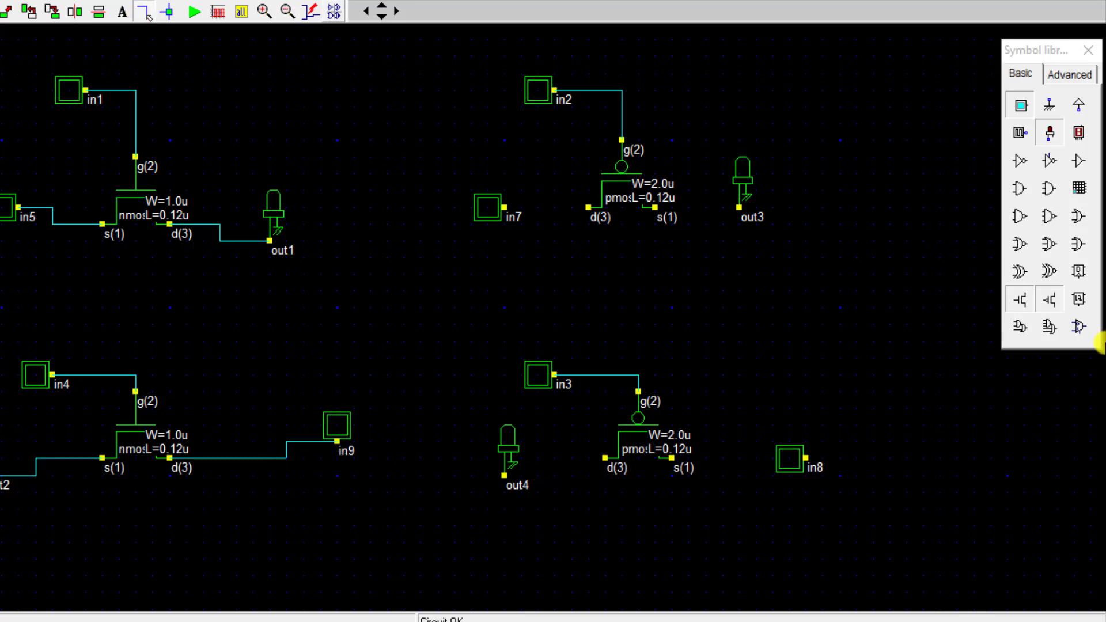
Step: Wire both pMOS transistors' sources and drains to their neighbouring input buttons and LEDs
left_click_drag(504, 207, 589, 208)
left_click_drag(655, 207, 739, 207)
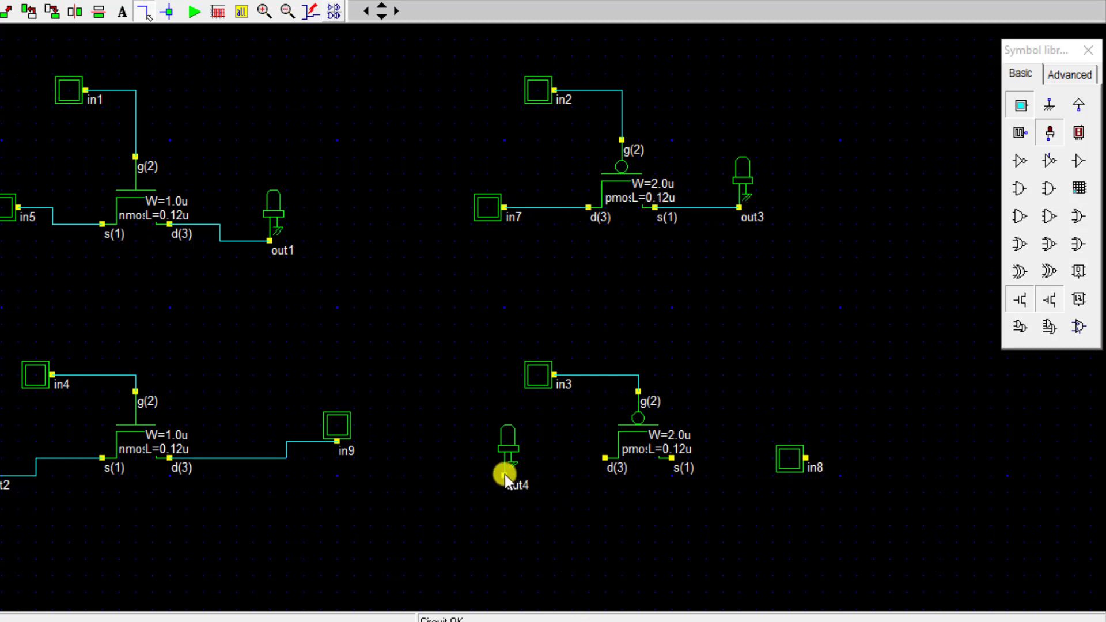
left_click_drag(505, 474, 605, 459)
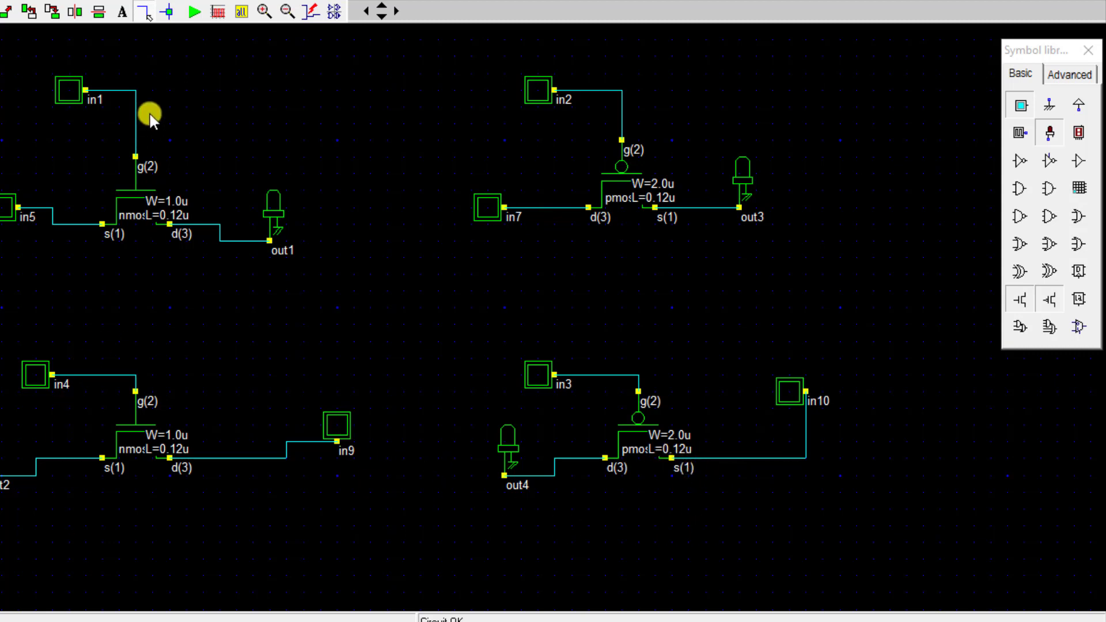
Step: Run the simulation and test both nMOS transistors by toggling their gate buttons and the signal inputs in5 and in9
left_click(195, 13)
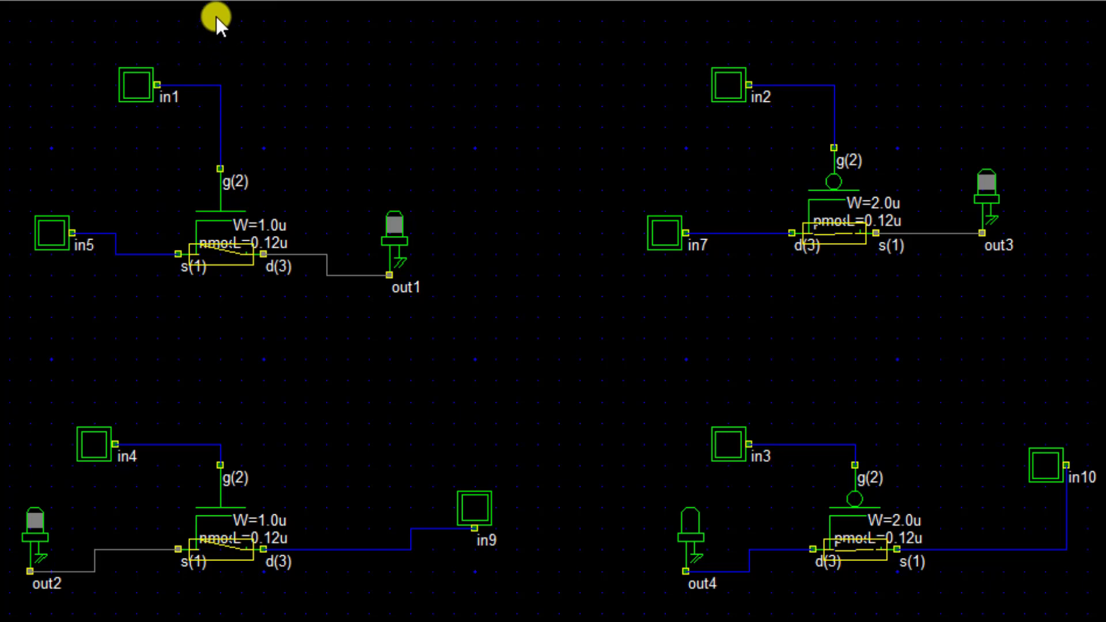
left_click(136, 87)
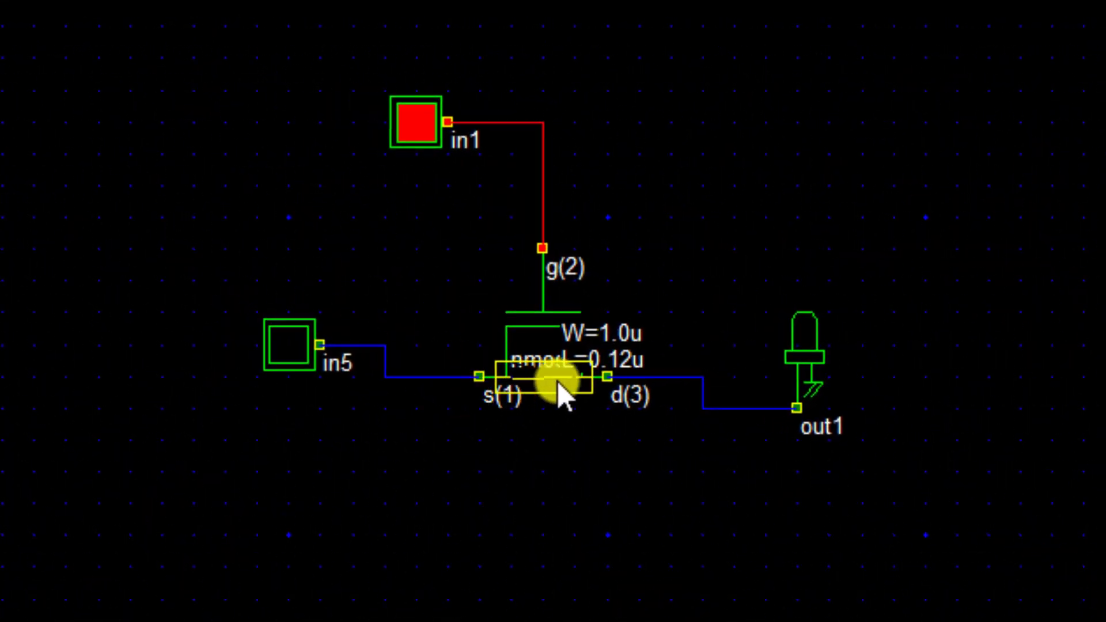
left_click(431, 131)
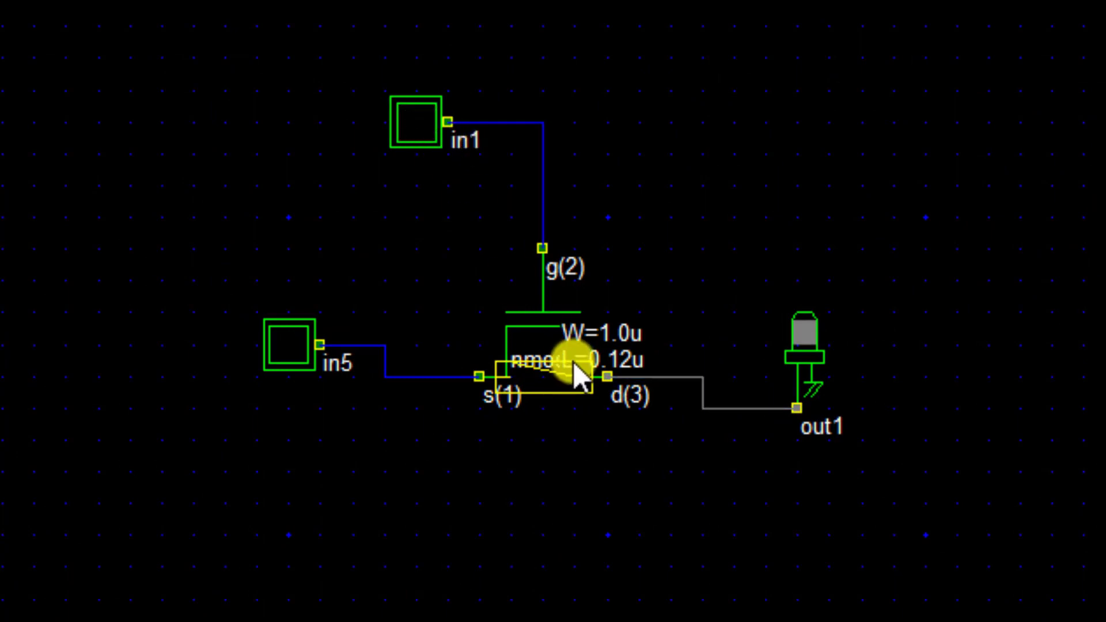
left_click(417, 138)
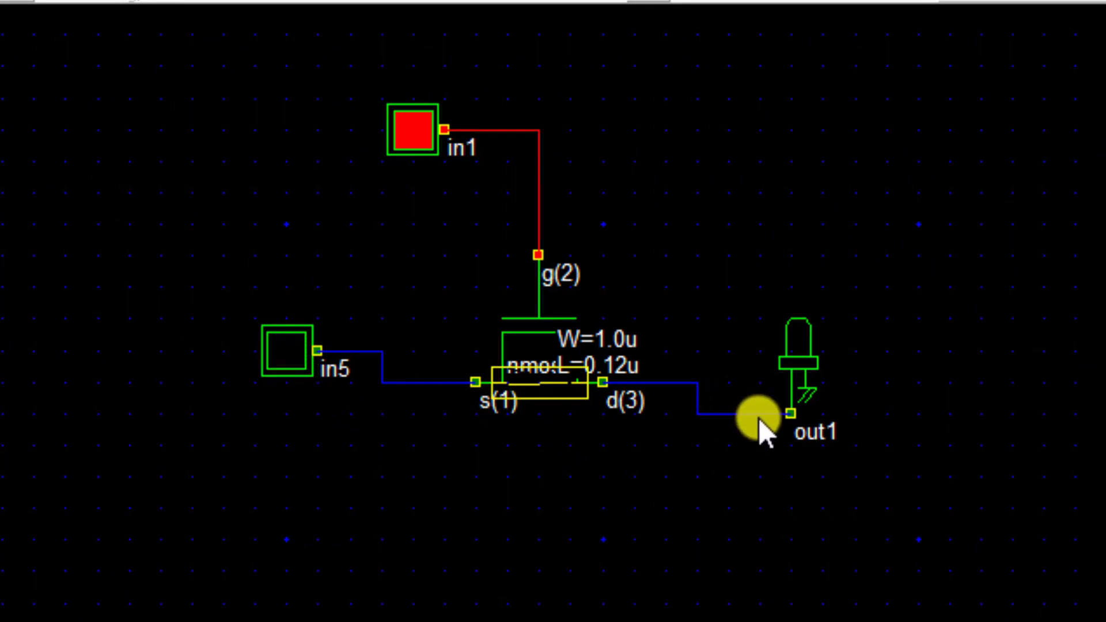
left_click(288, 362)
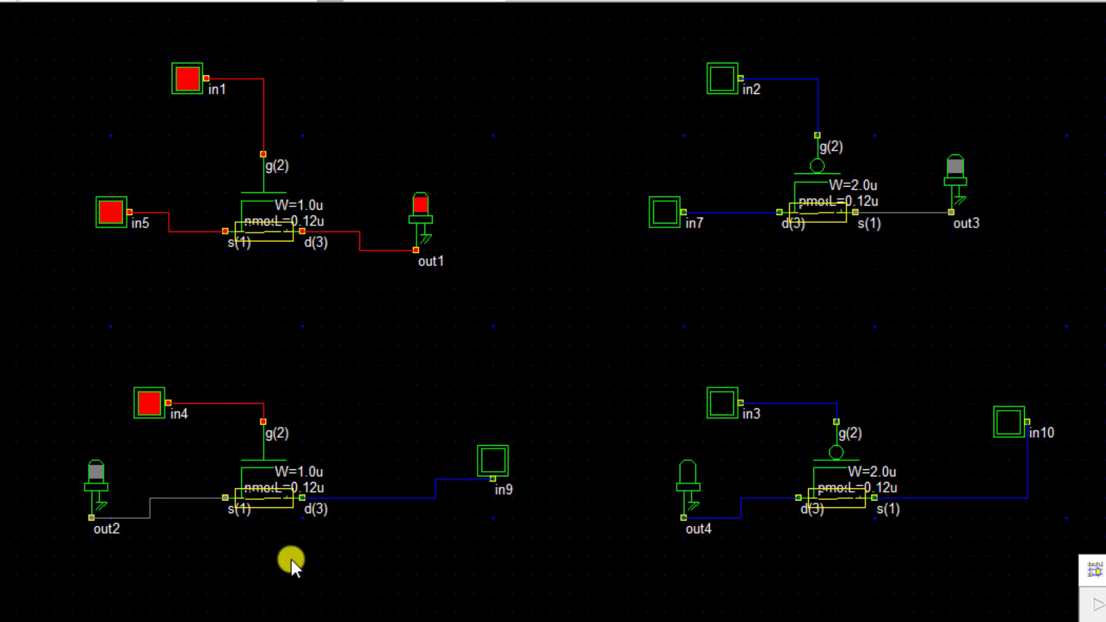
left_click(491, 471)
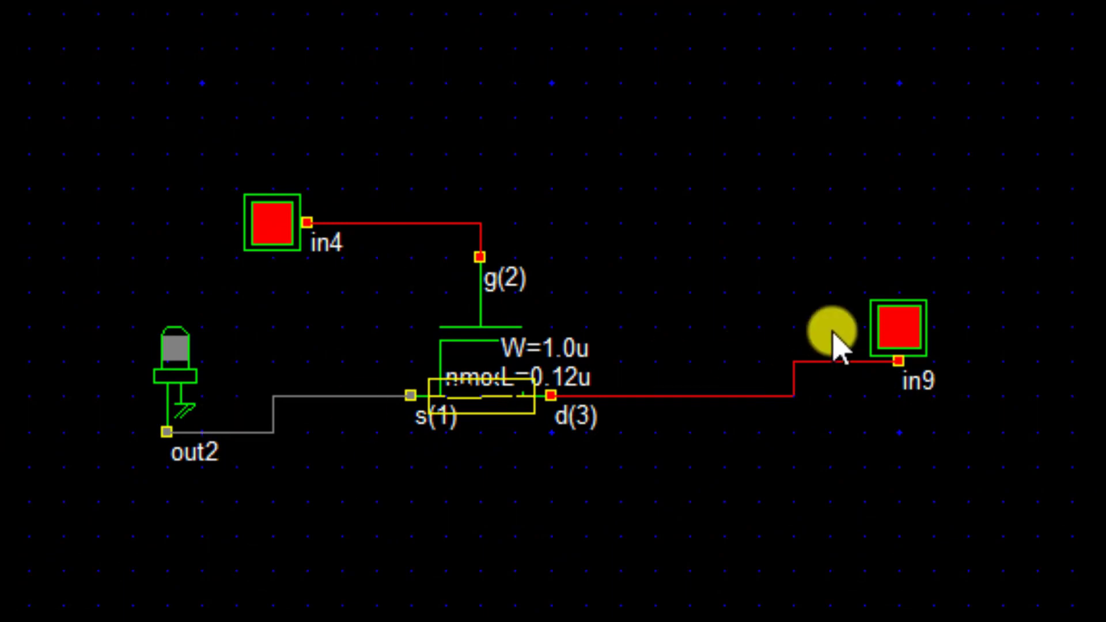
left_click(867, 349)
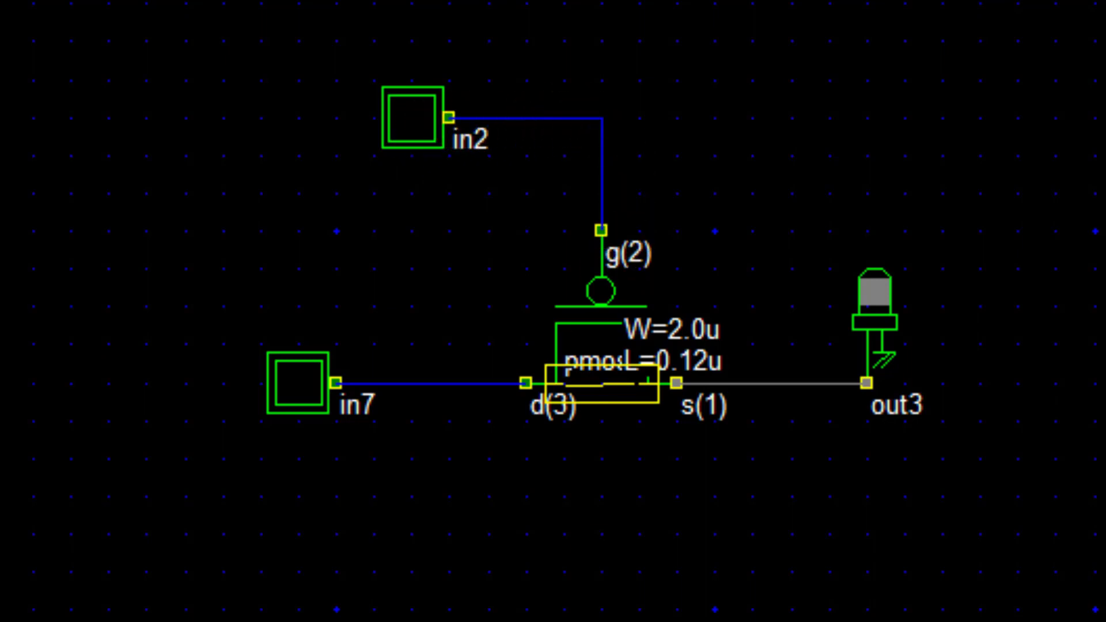
Step: Test both pMOS transistors by toggling in2, in7 and in10, and stop the simulation
left_click(419, 126)
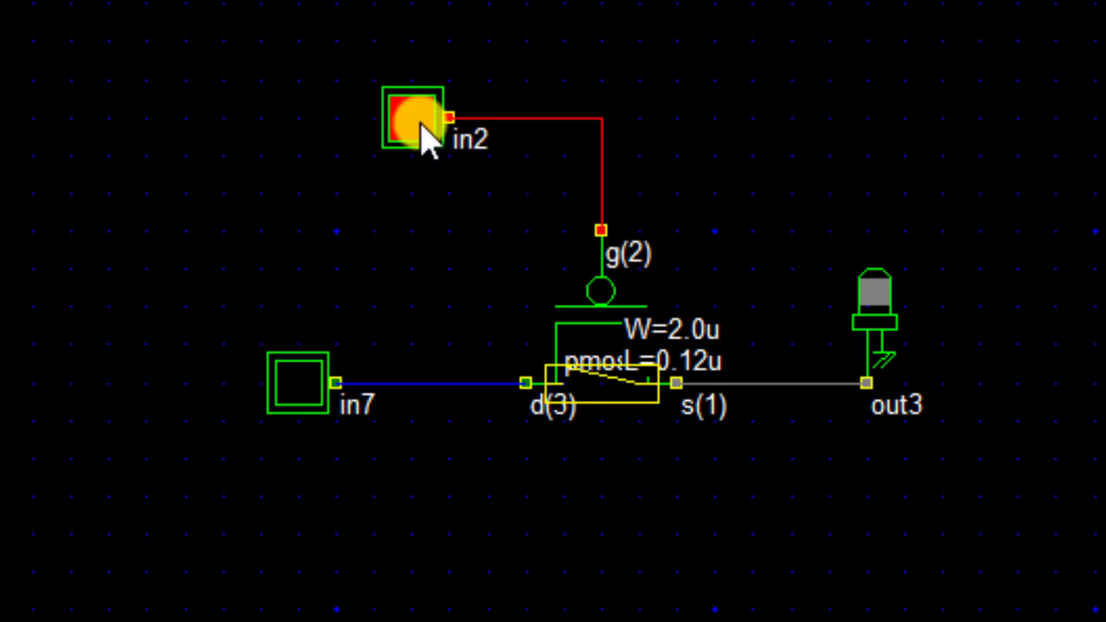
left_click(420, 126)
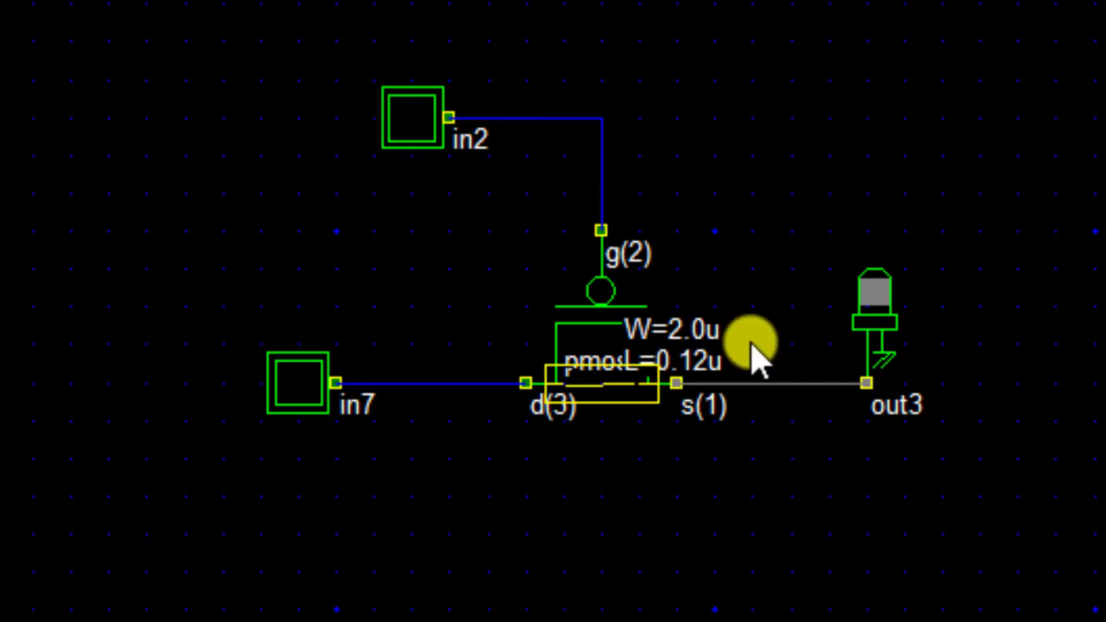
left_click(310, 397)
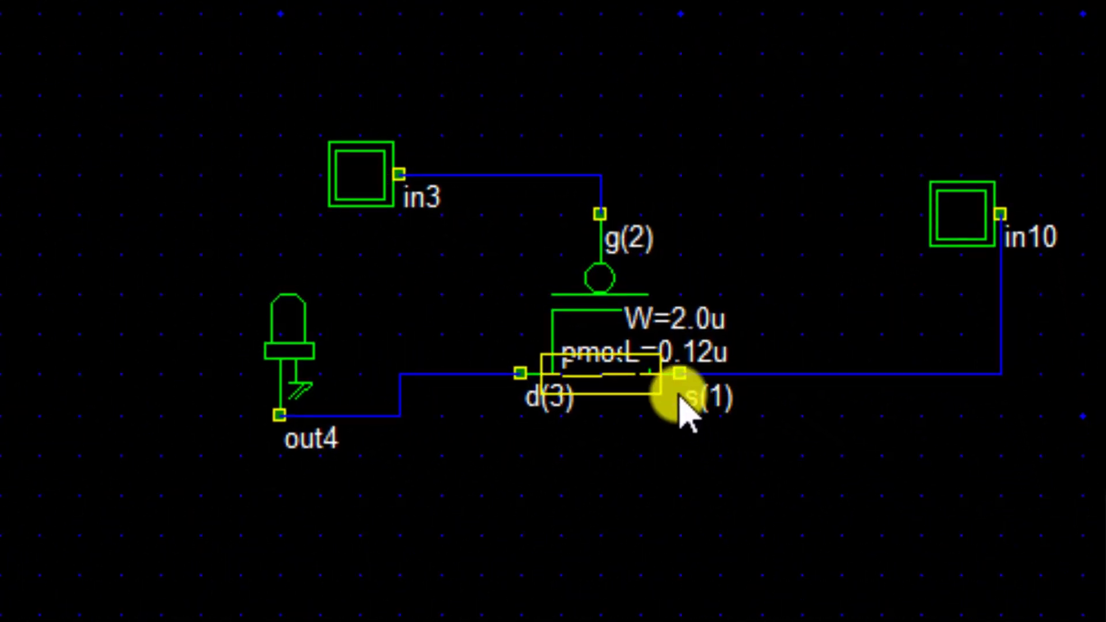
left_click(981, 229)
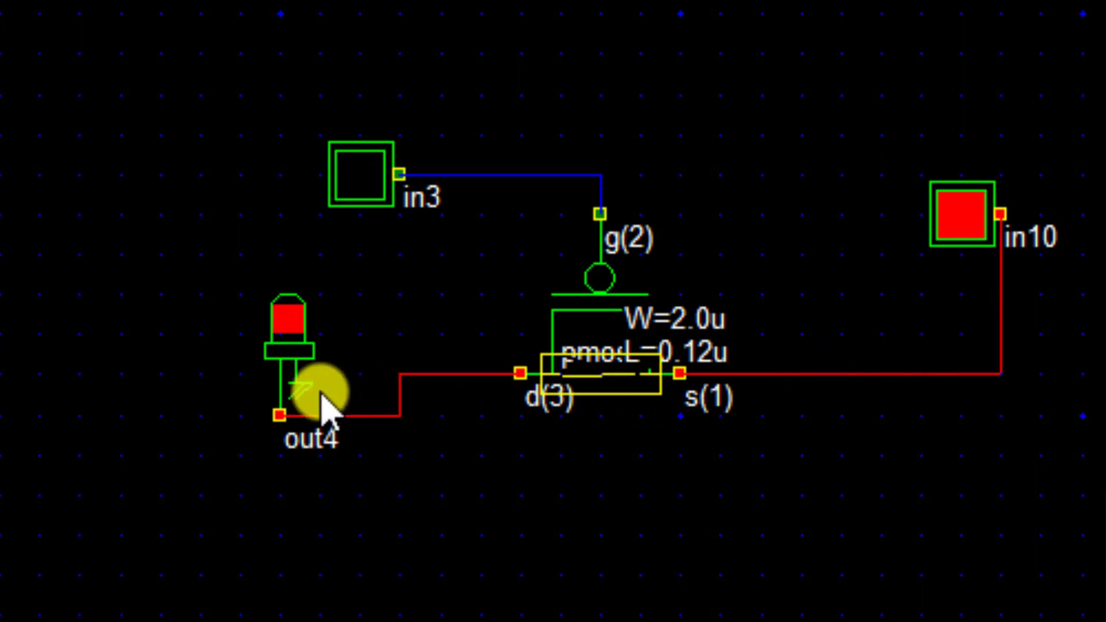
left_click(959, 231)
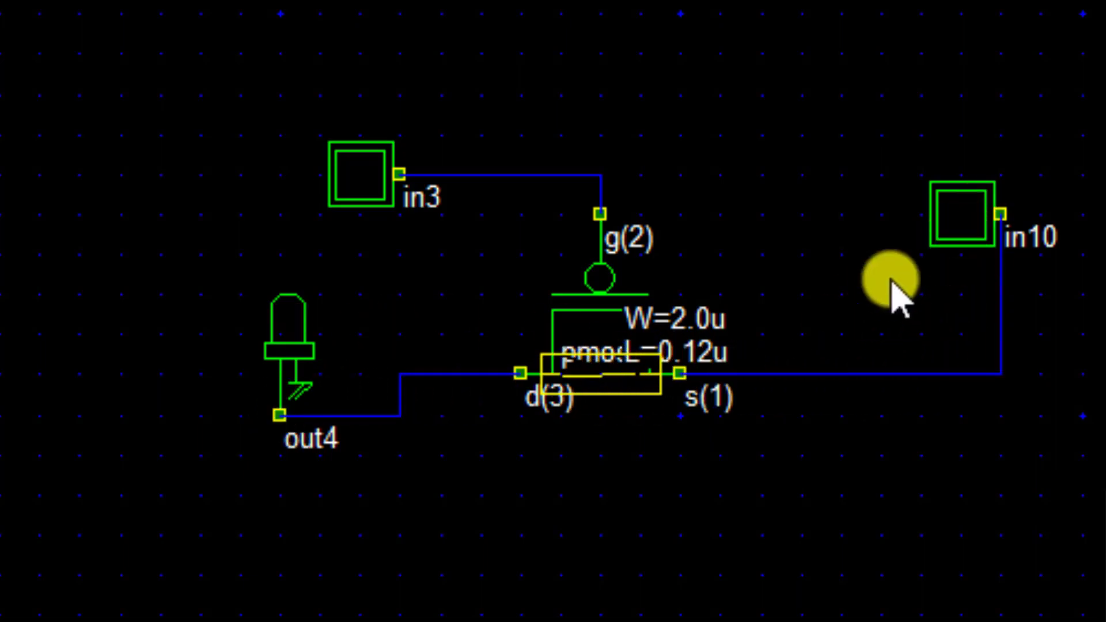
left_click(956, 230)
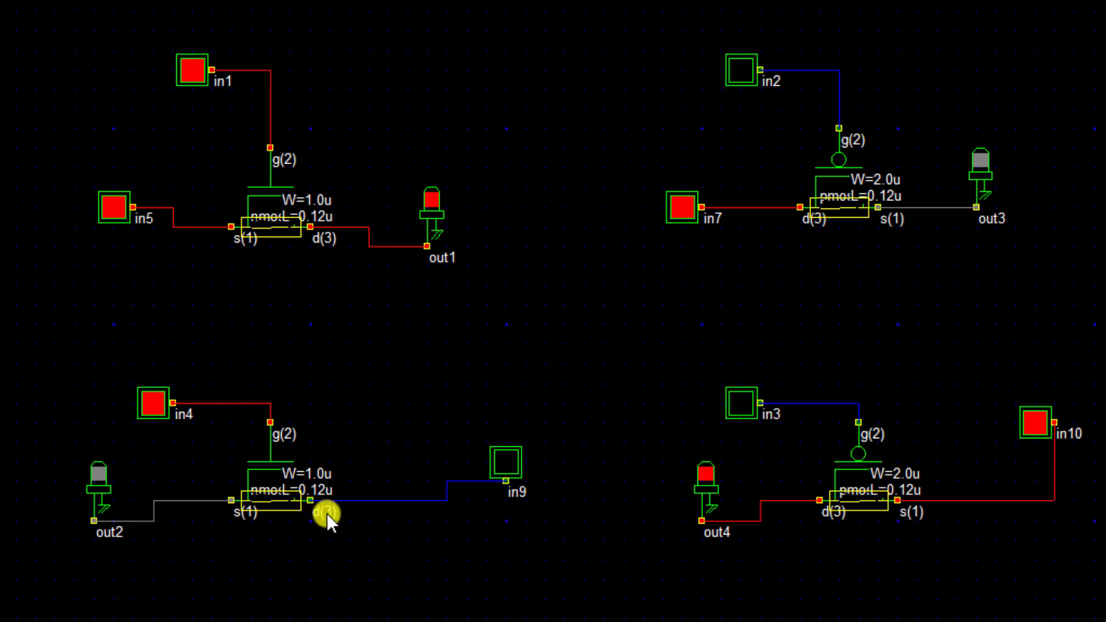
left_click(717, 482)
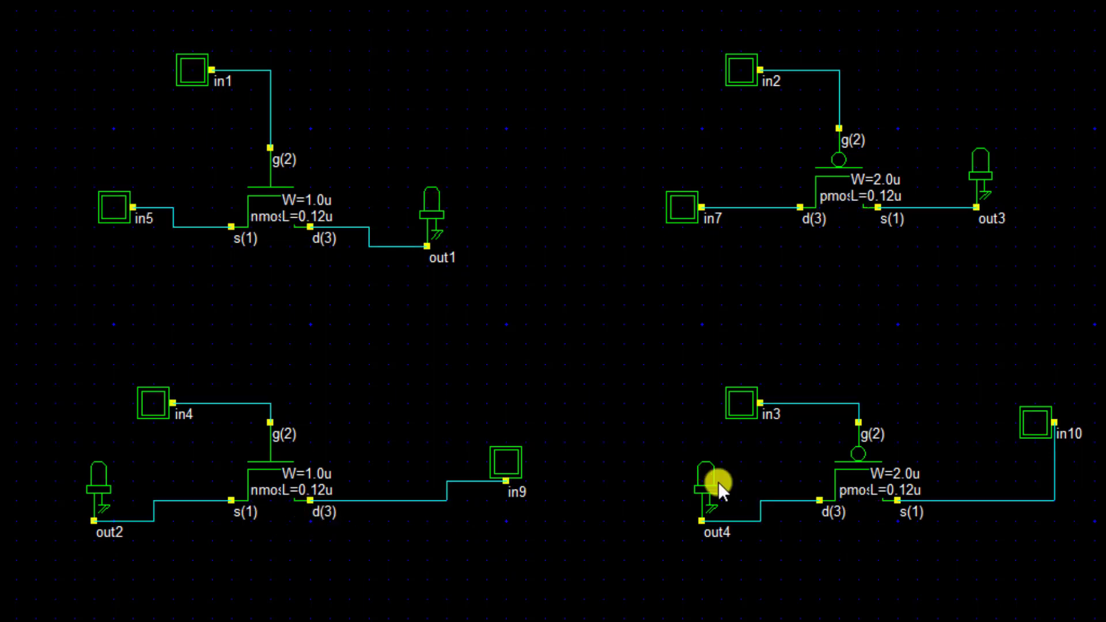
Step: Set the lower nMOS's drain pin delay to 0.000 ns and its fanout to 0
double_click(306, 497)
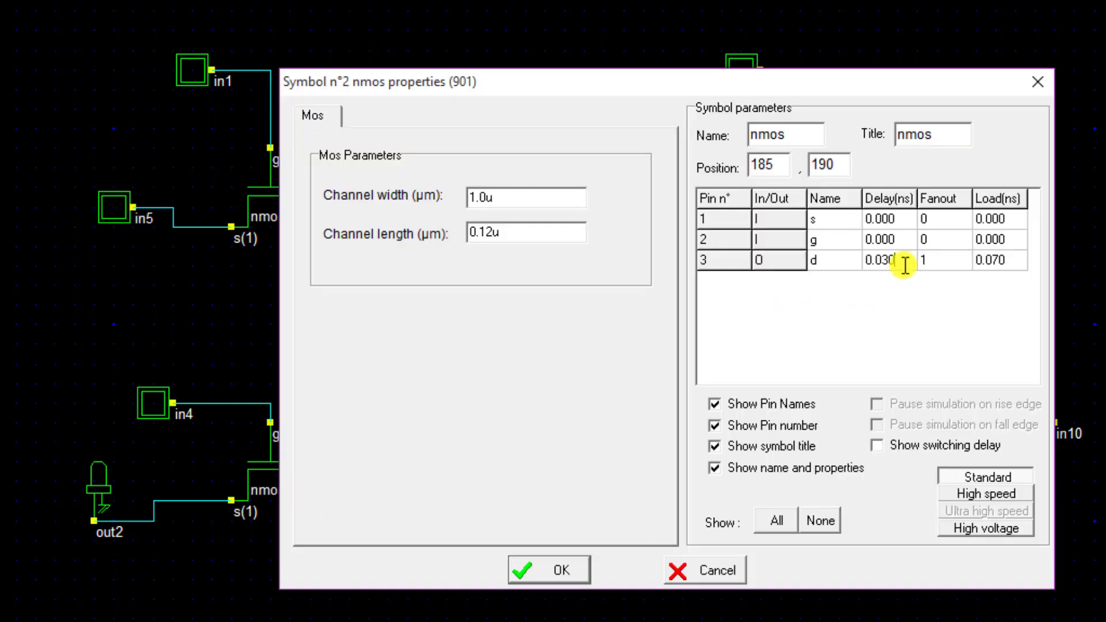
key("BackSpace")
key("BackSpace")
type("00")
left_click(953, 263)
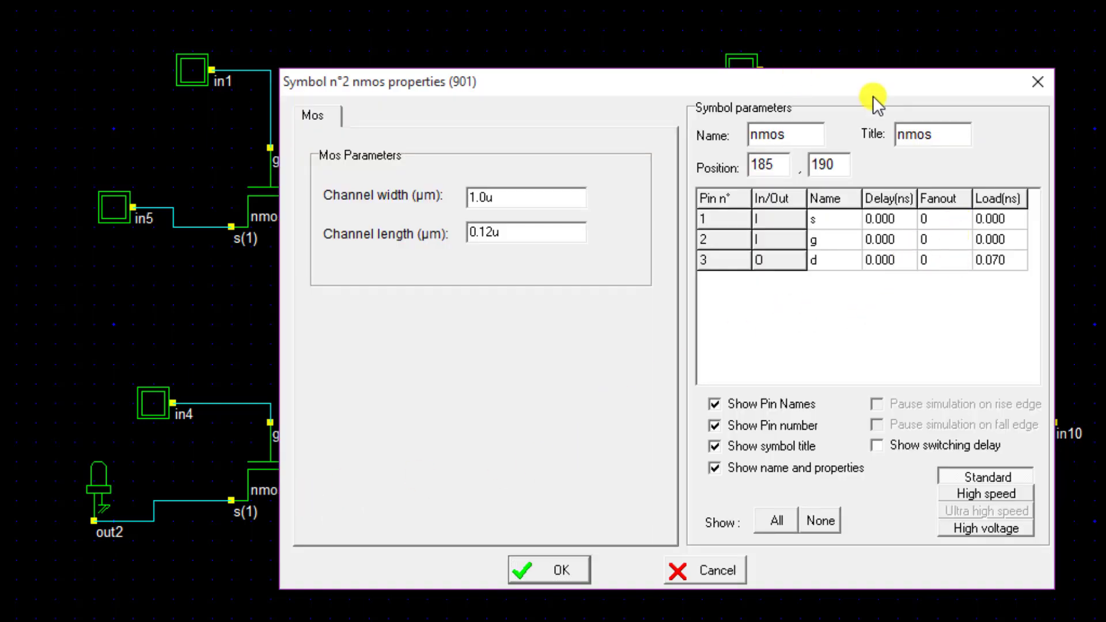
left_click(549, 571)
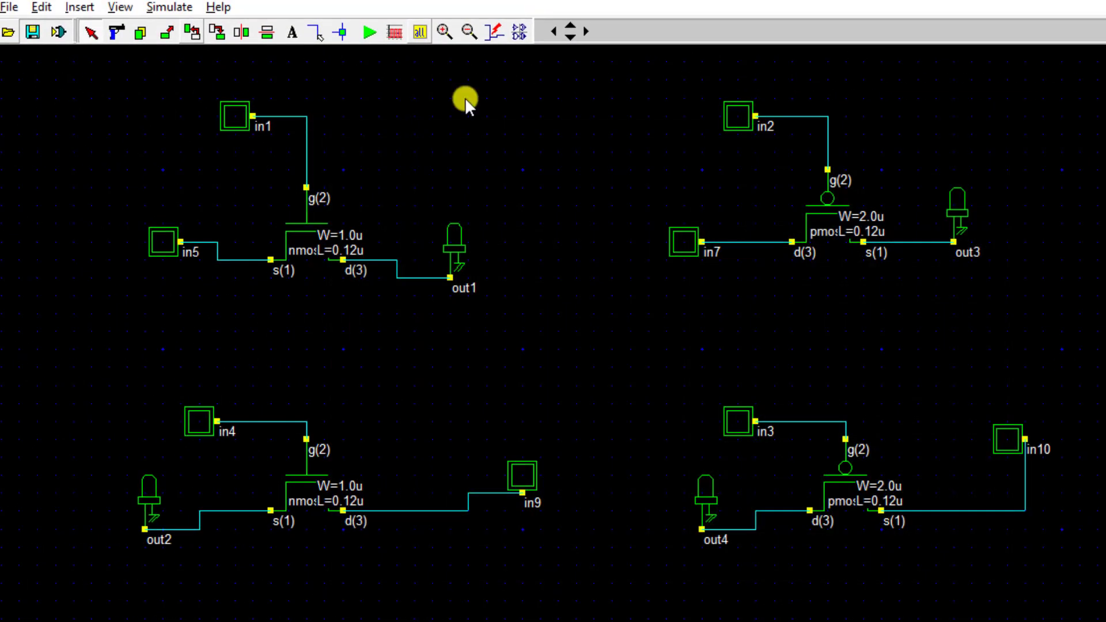
Step: Run the simulation, test the lower nMOS with in9 and in4 switched on, and dismiss the error dialog
left_click(369, 32)
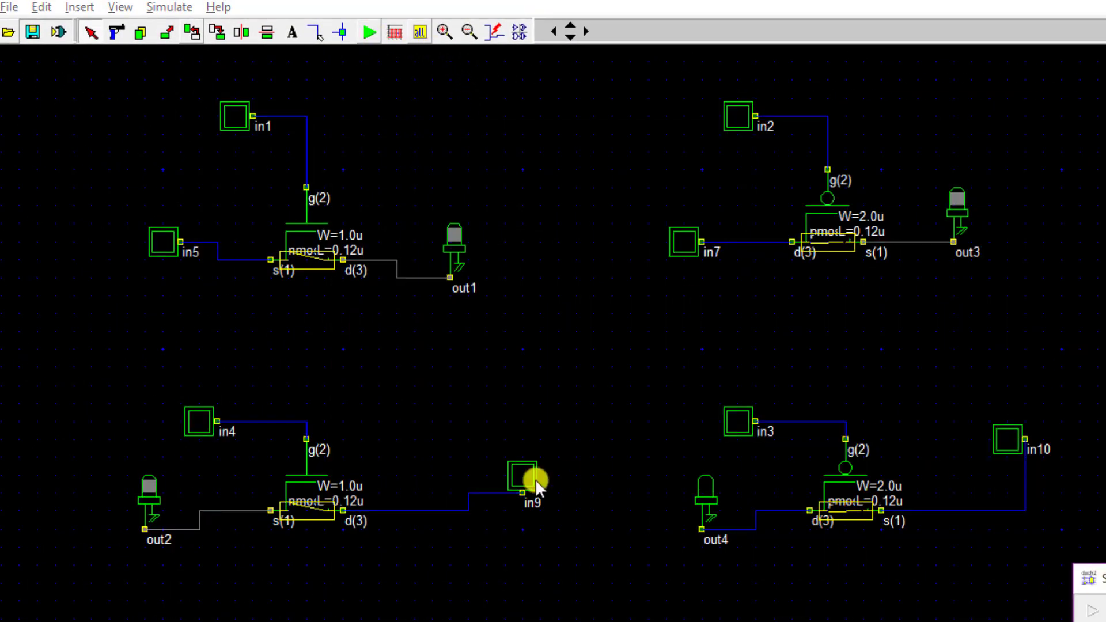
left_click(517, 488)
left_click(201, 428)
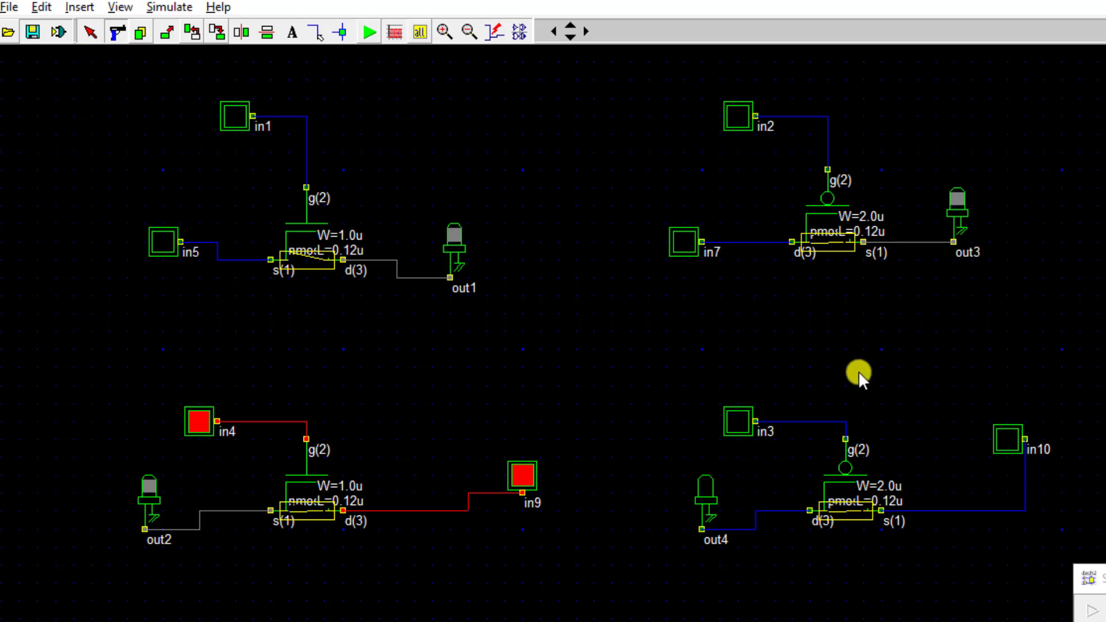
left_click(1008, 439)
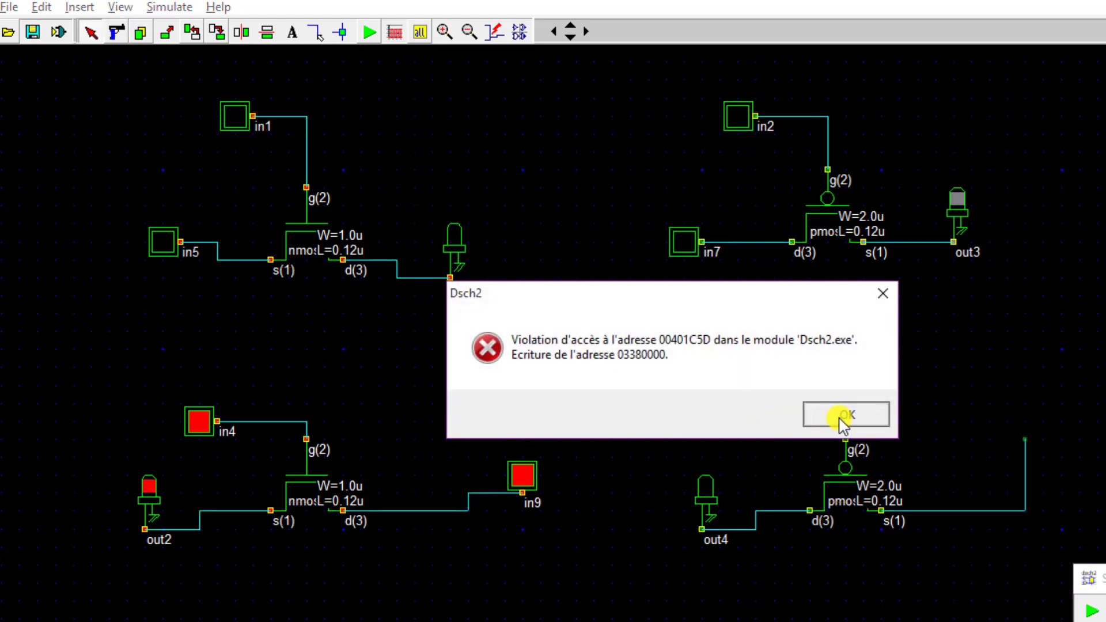
left_click(844, 418)
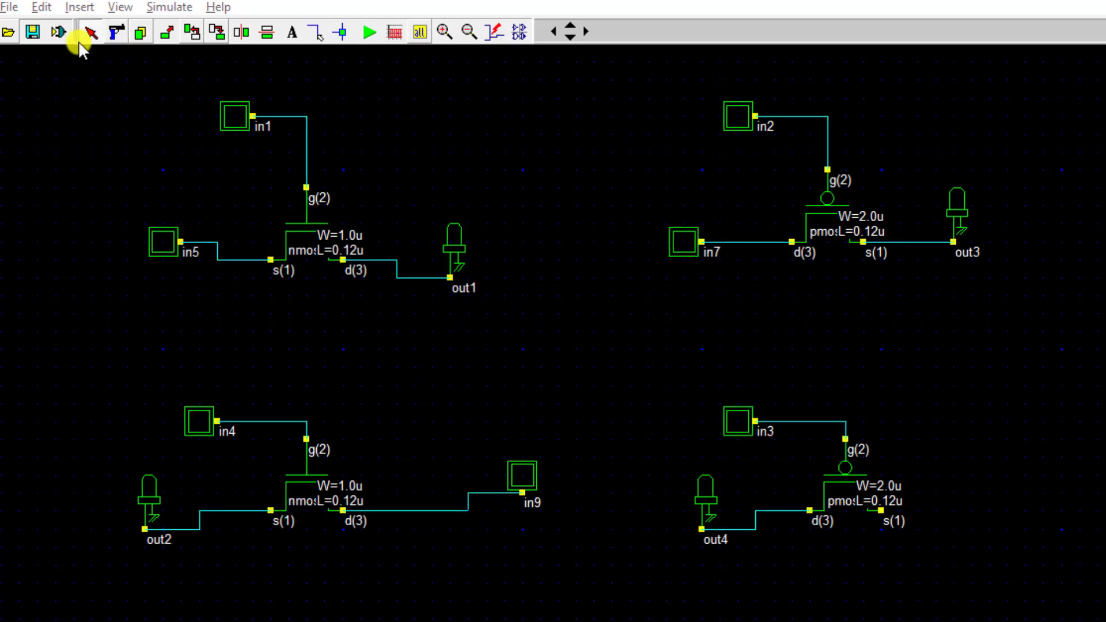
Step: Delete the entire nMOS and pMOS switch schematic to clear the drawing area
left_click(117, 32)
left_click(418, 73)
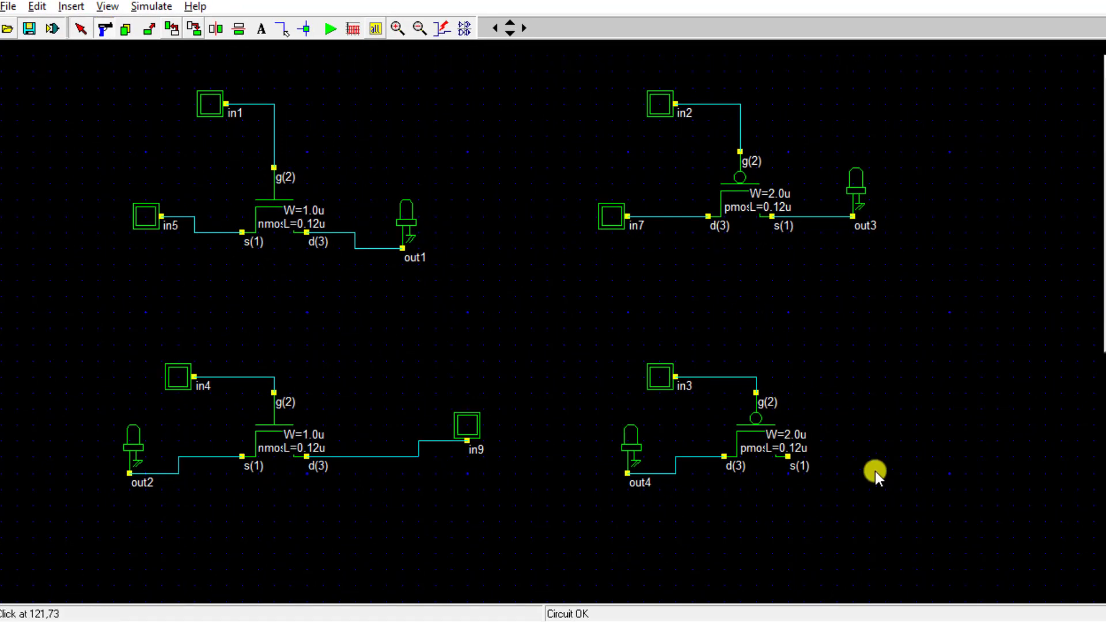
left_click_drag(947, 545, 952, 545)
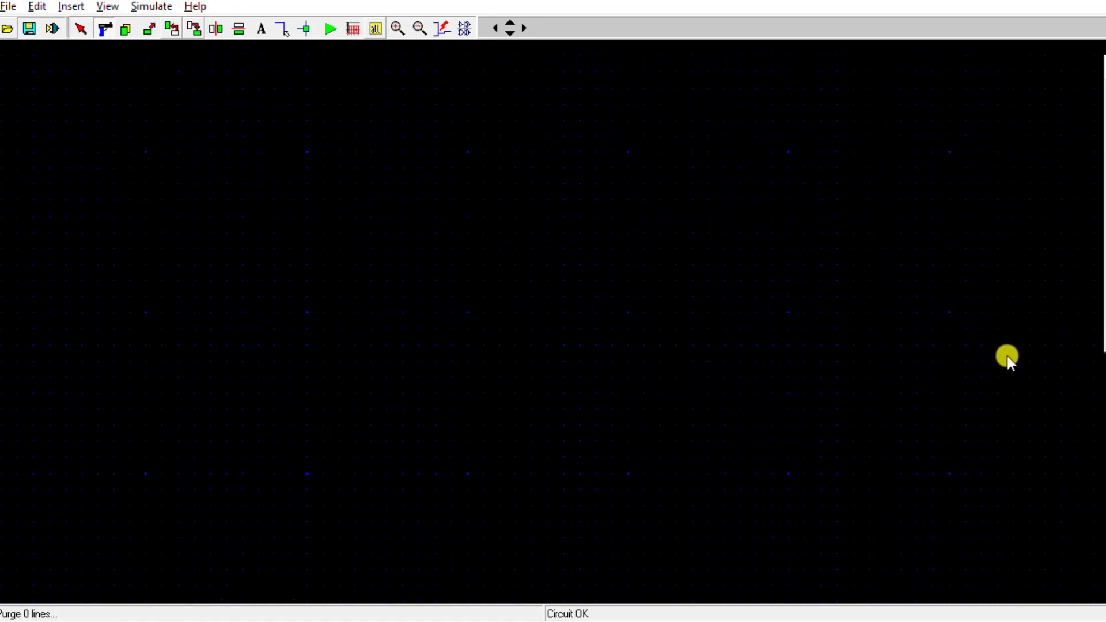
Step: Place four transistors in one column, alternating n-channel and p-channel MOS from top to bottom
left_click_drag(1025, 306, 431, 244)
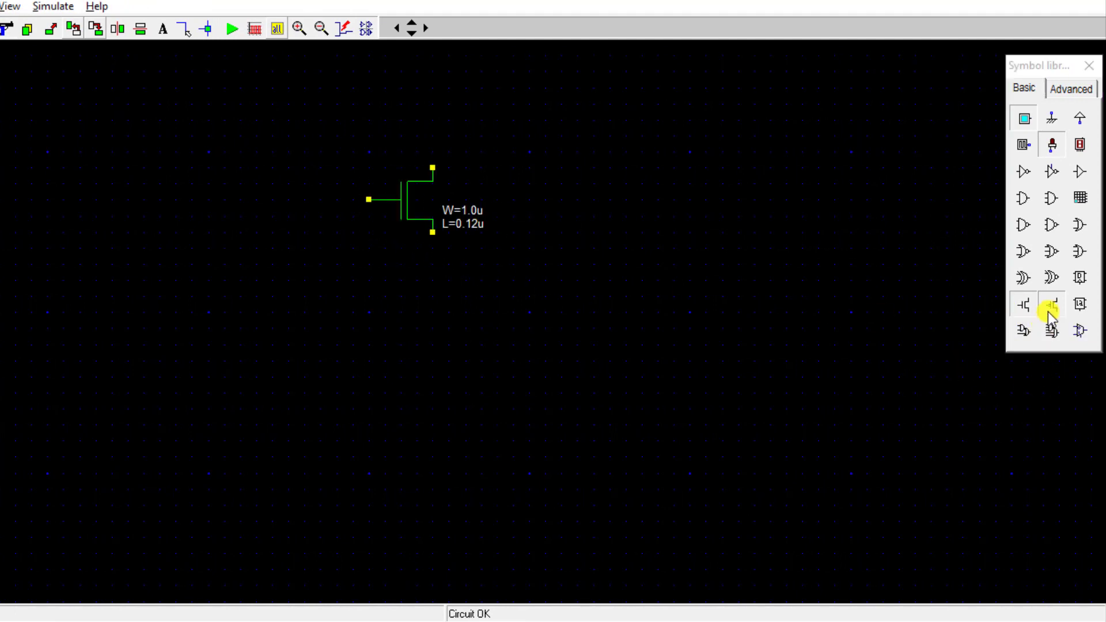
left_click_drag(1049, 308, 437, 352)
left_click(441, 349)
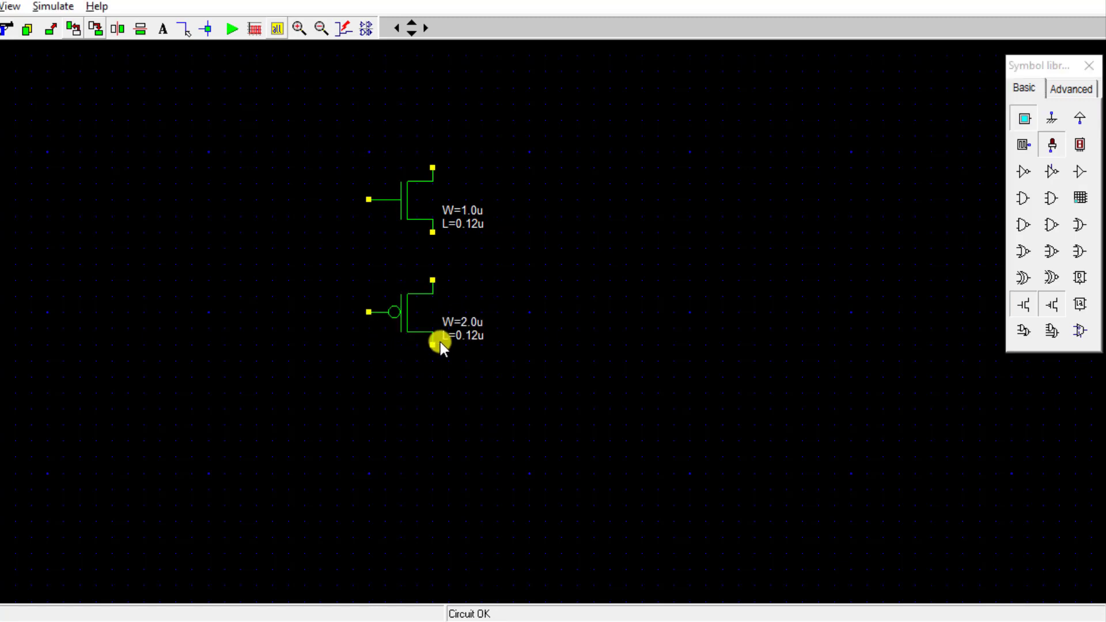
left_click(1052, 305)
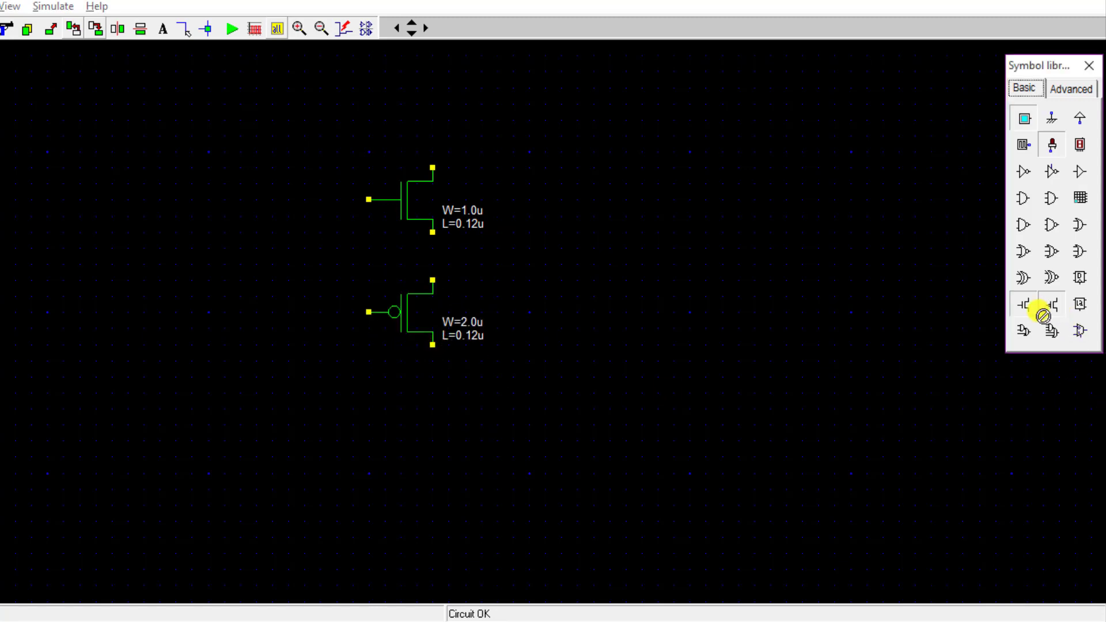
left_click(1023, 304)
left_click(438, 465)
left_click(1054, 305)
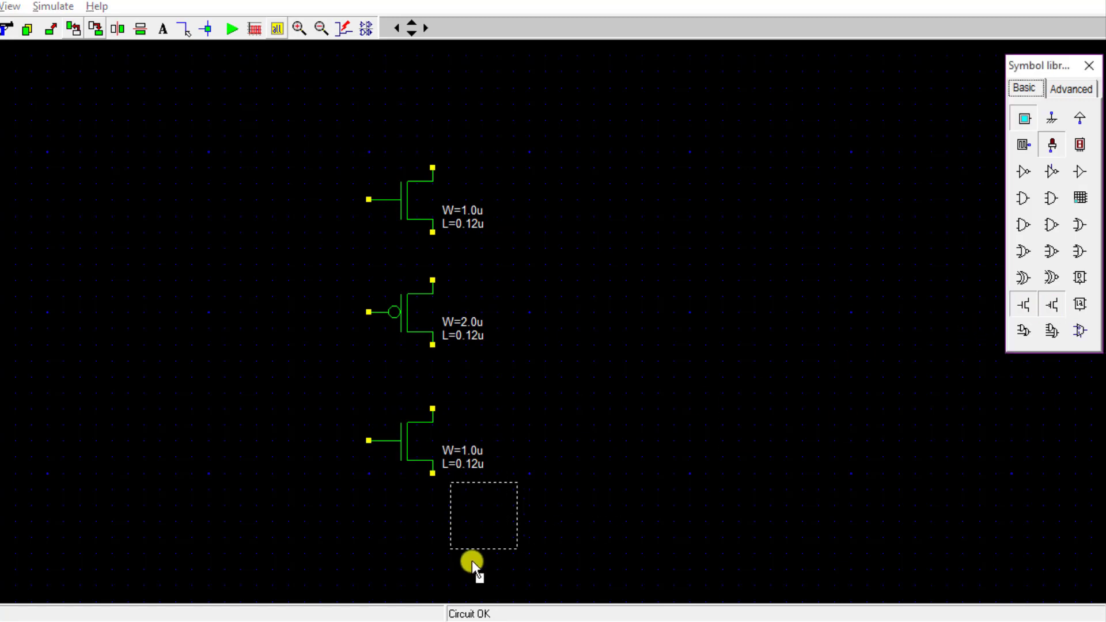
left_click(442, 576)
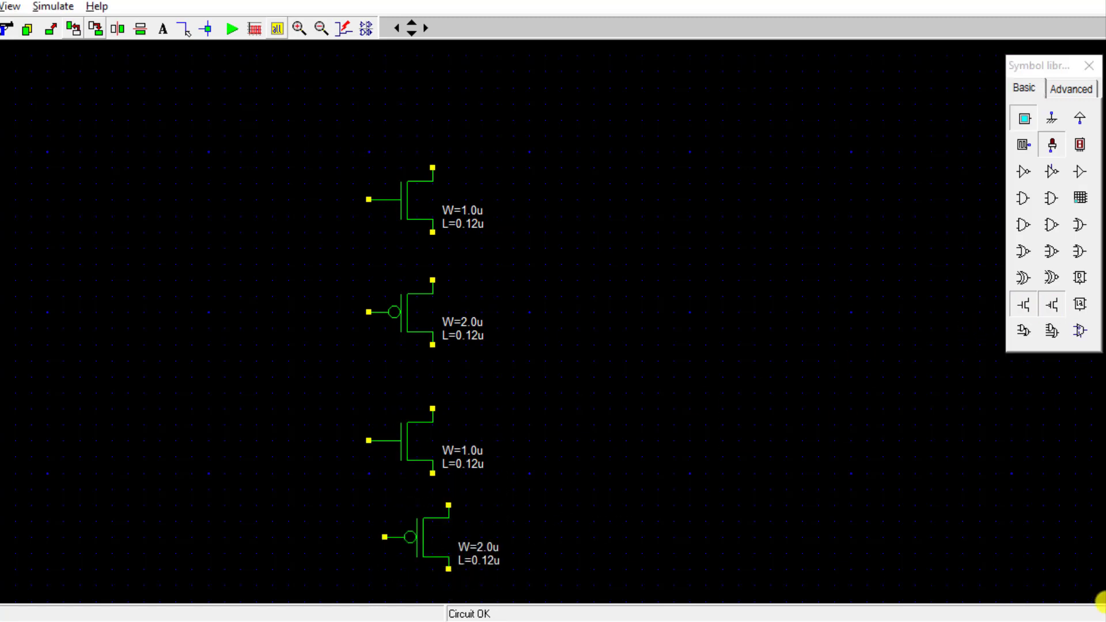
Step: Add a second group on the right: a pMOS, two nMOS below it, and another pMOS beside the lowest nMOS
left_click(1052, 305)
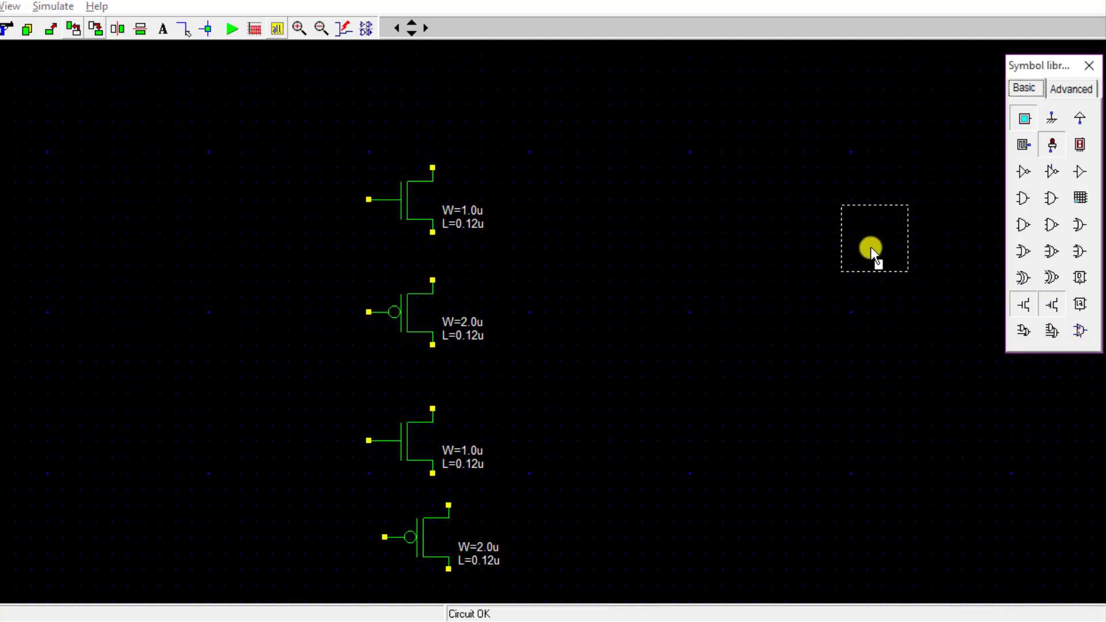
left_click(864, 211)
left_click(1025, 306)
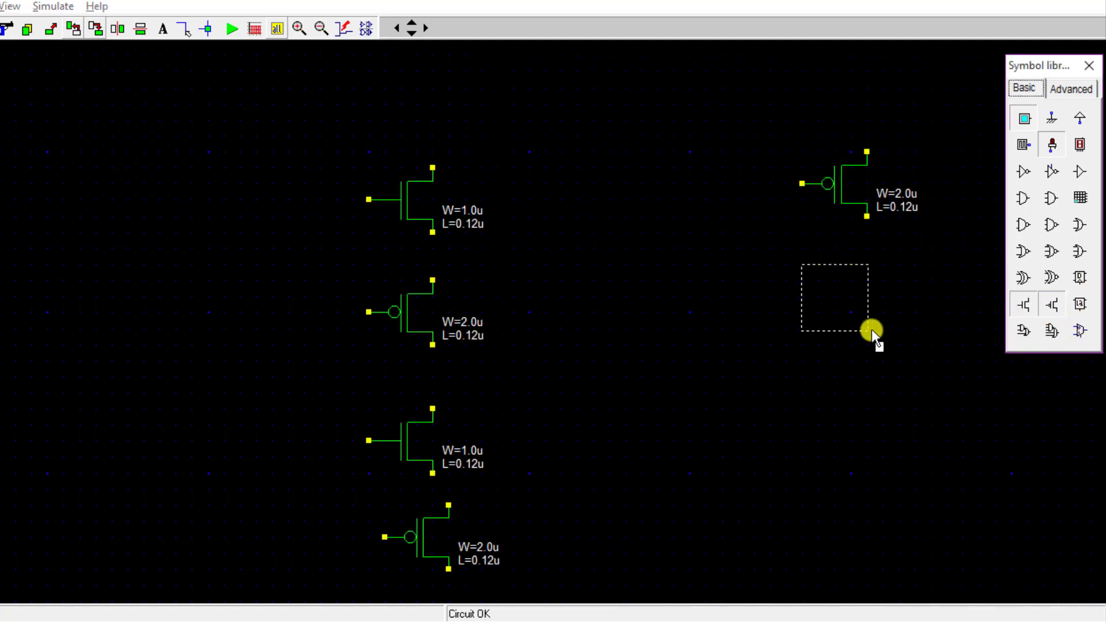
left_click(878, 324)
left_click(1025, 305)
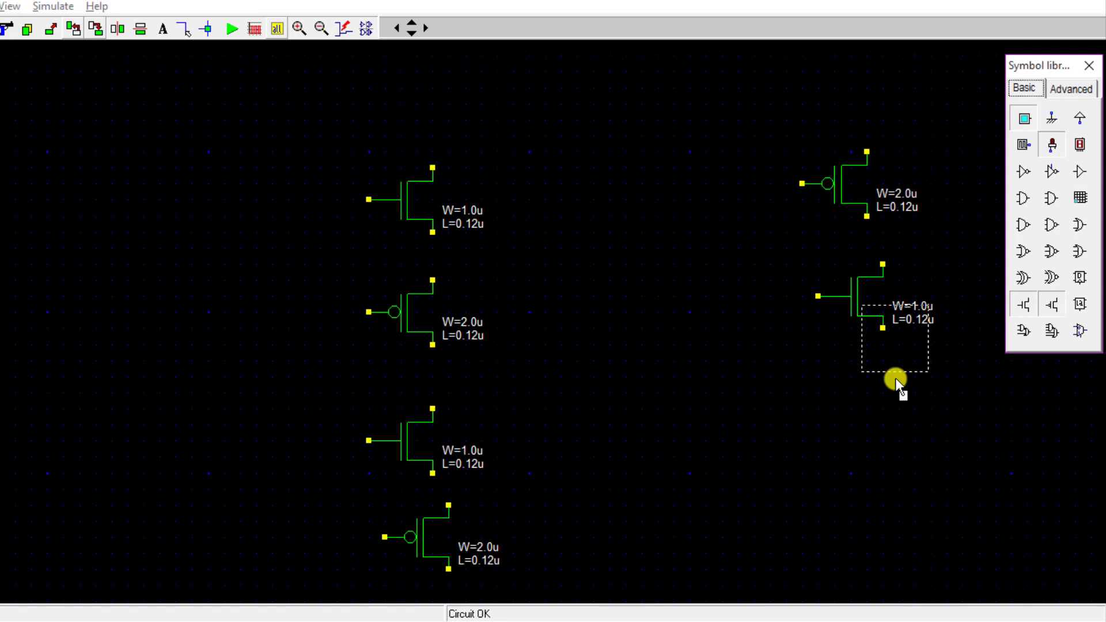
left_click(885, 456)
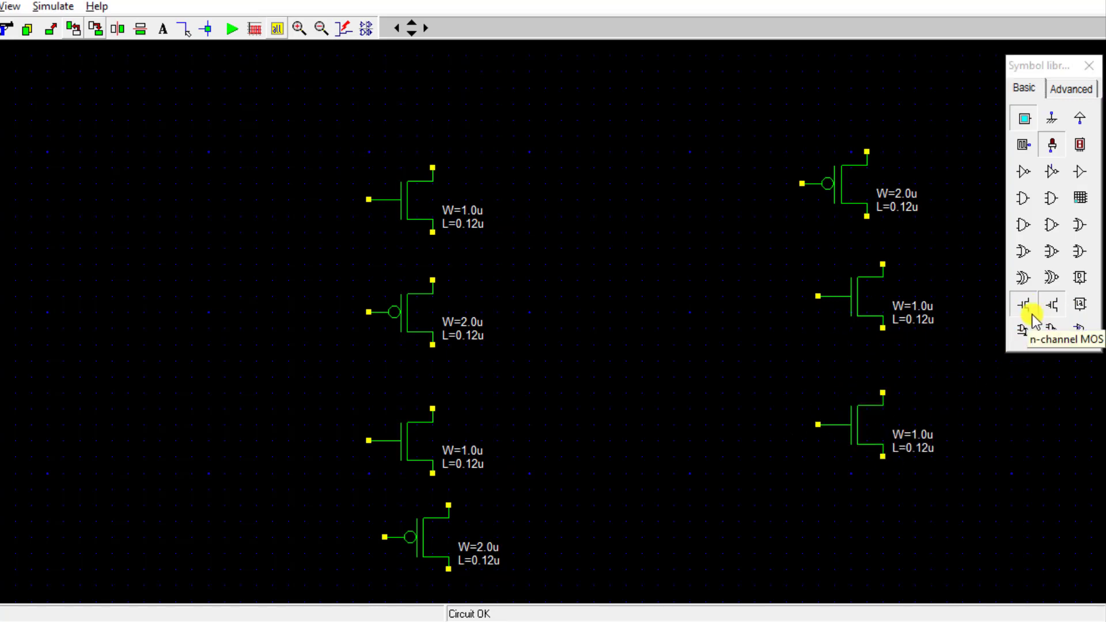
left_click(1053, 306)
left_click(784, 455)
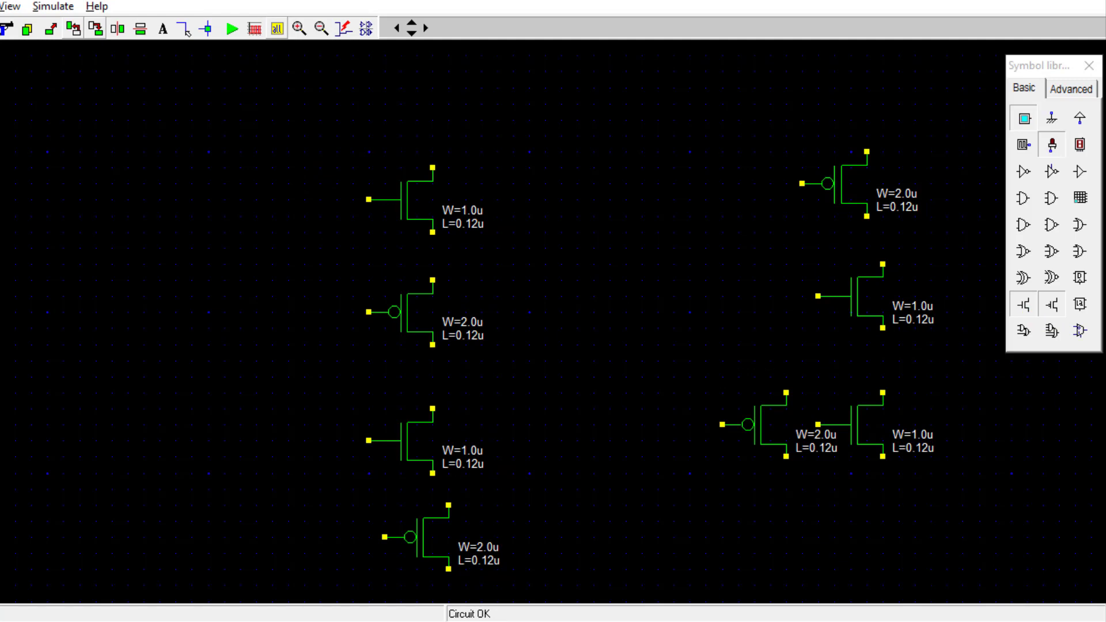
Step: Rotate the four transistors of the left group so the nMOS gates point up and the pMOS gates point down
left_click(95, 27)
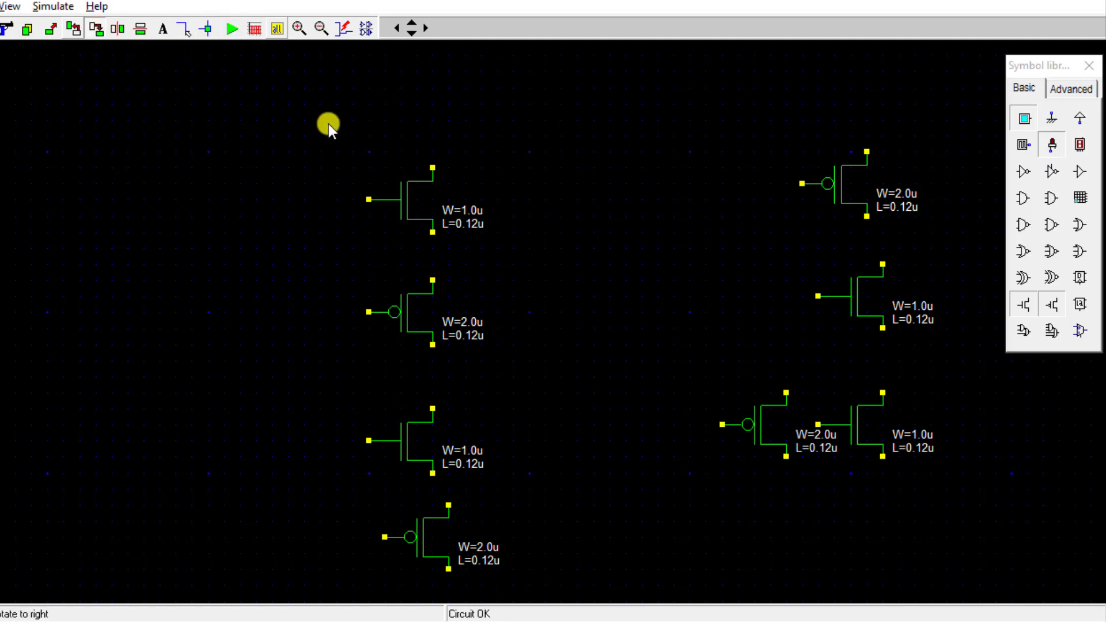
left_click_drag(323, 119, 512, 256)
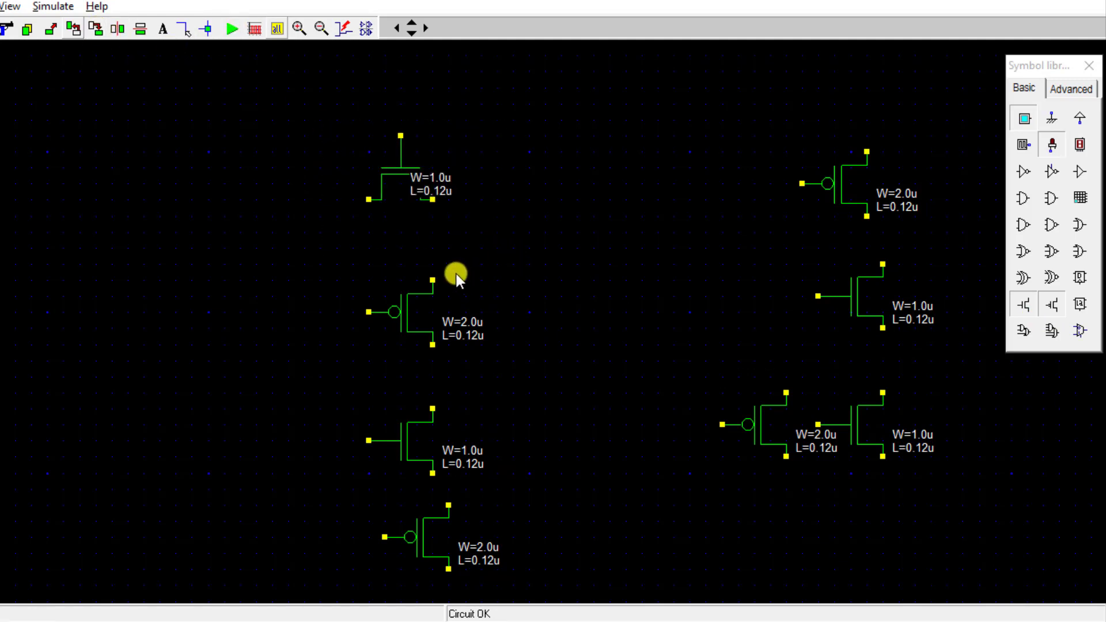
left_click(71, 28)
left_click_drag(344, 263, 518, 382)
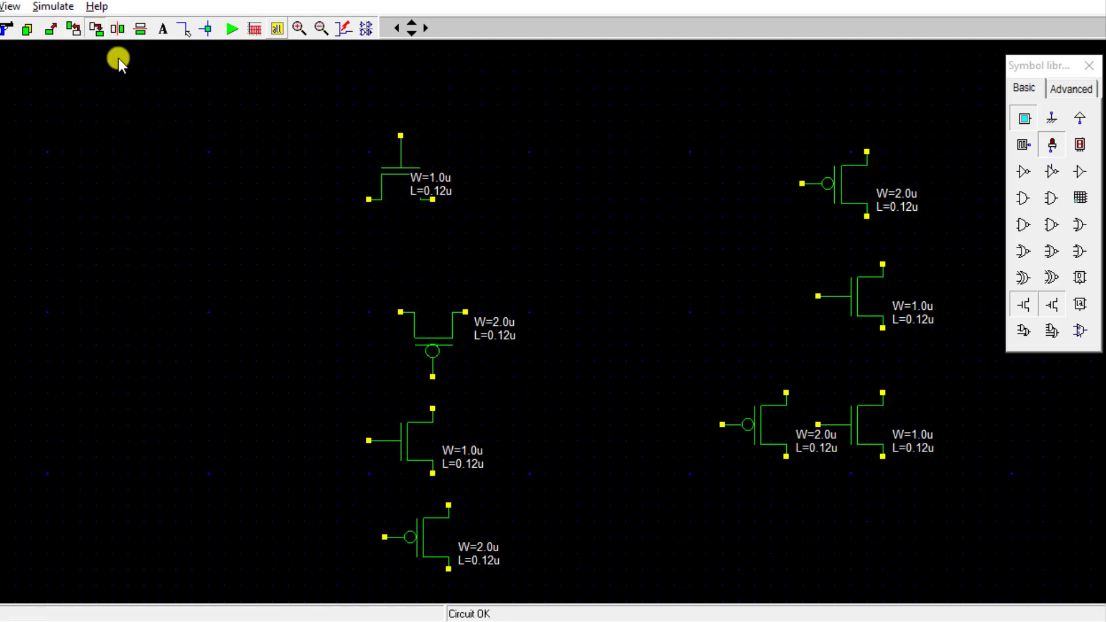
left_click_drag(336, 399, 505, 482)
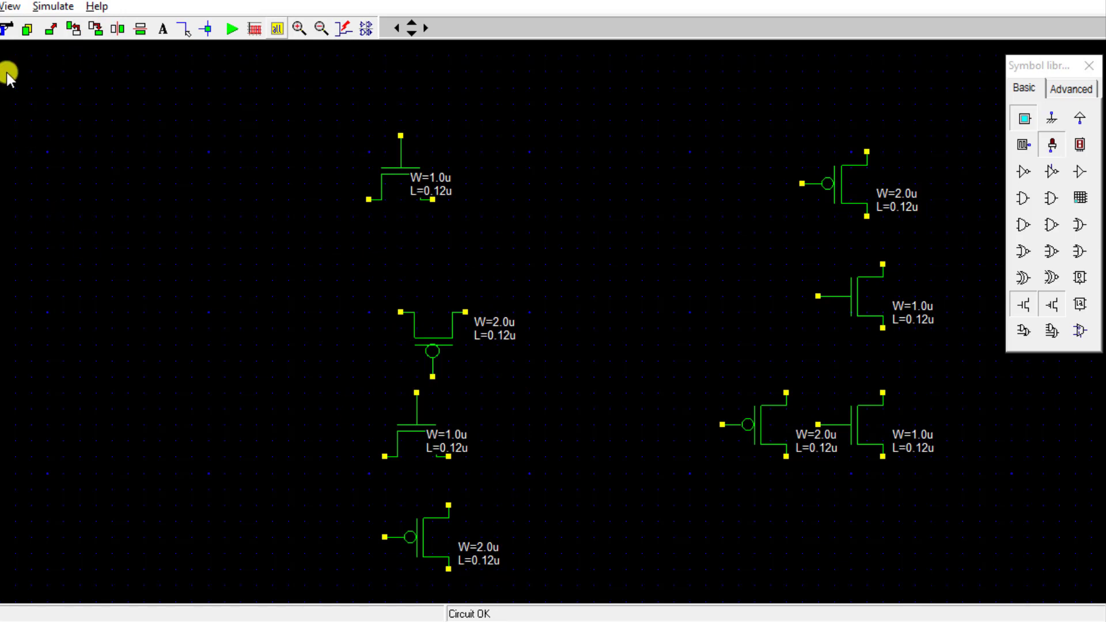
left_click(72, 29)
left_click_drag(356, 498, 555, 591)
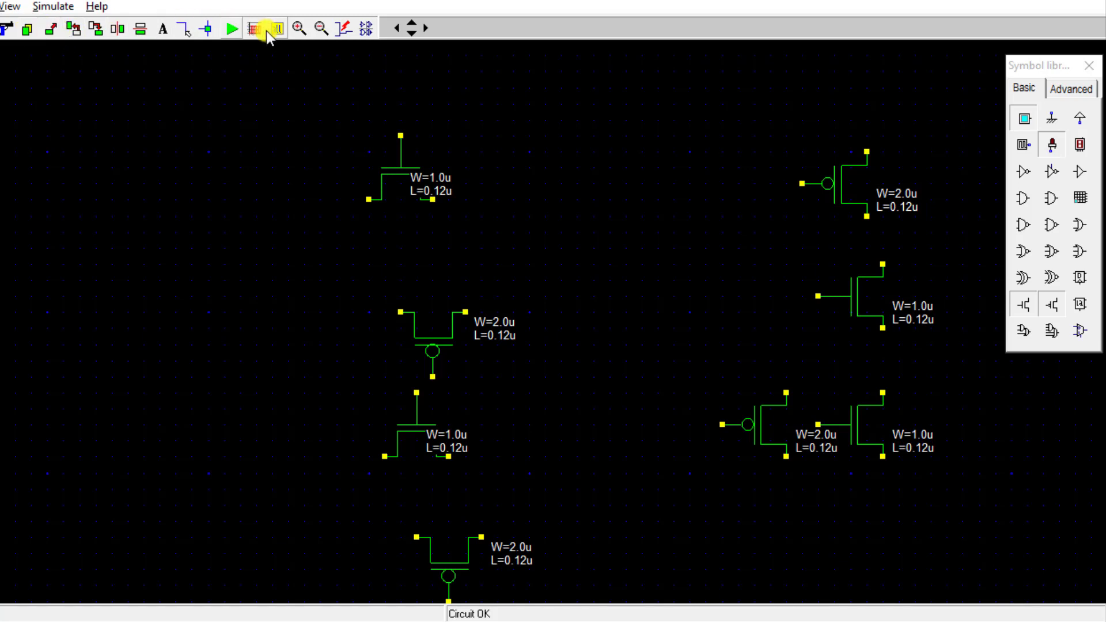
Step: Move the left group's upper nMOS and pMOS toward the upper left, aligning the pMOS directly below the nMOS
left_click(50, 29)
left_click_drag(301, 115, 498, 208)
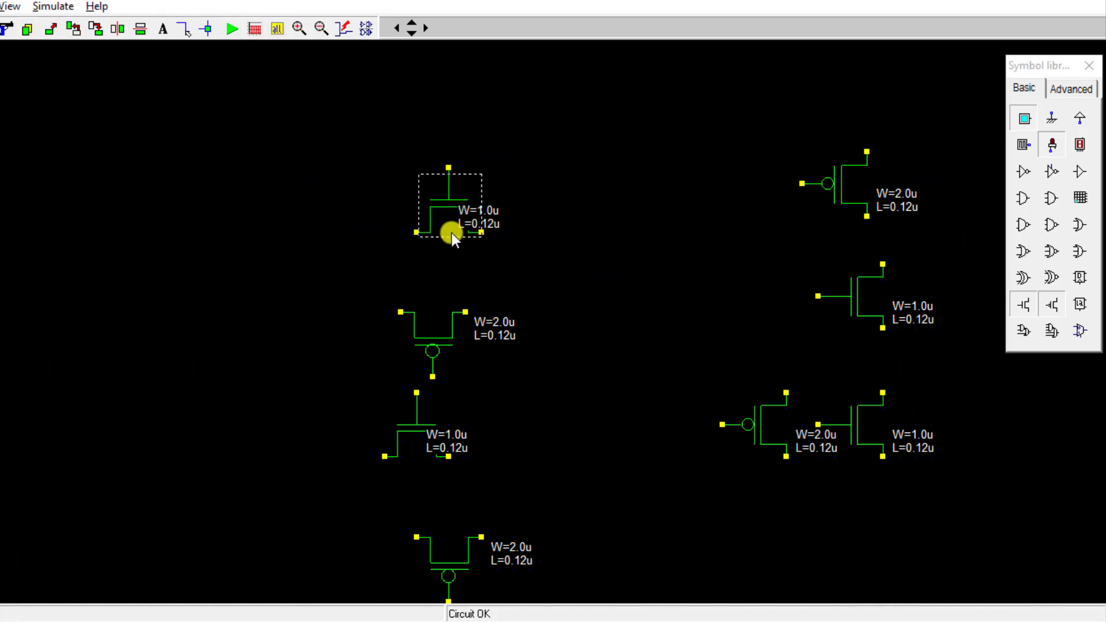
left_click(318, 176)
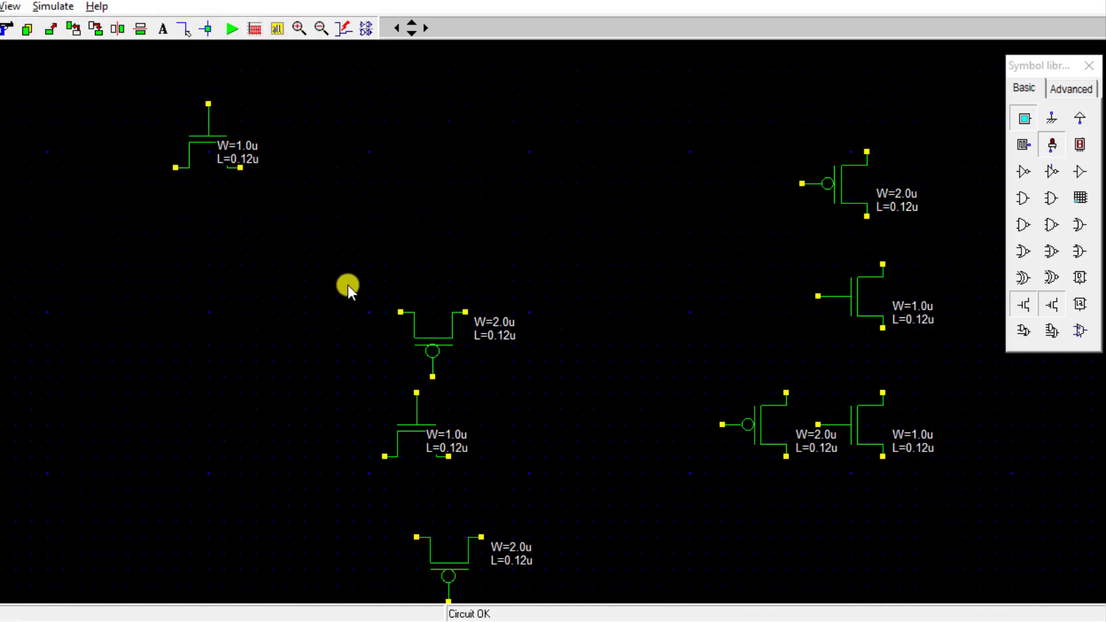
left_click(52, 28)
left_click_drag(352, 275, 523, 386)
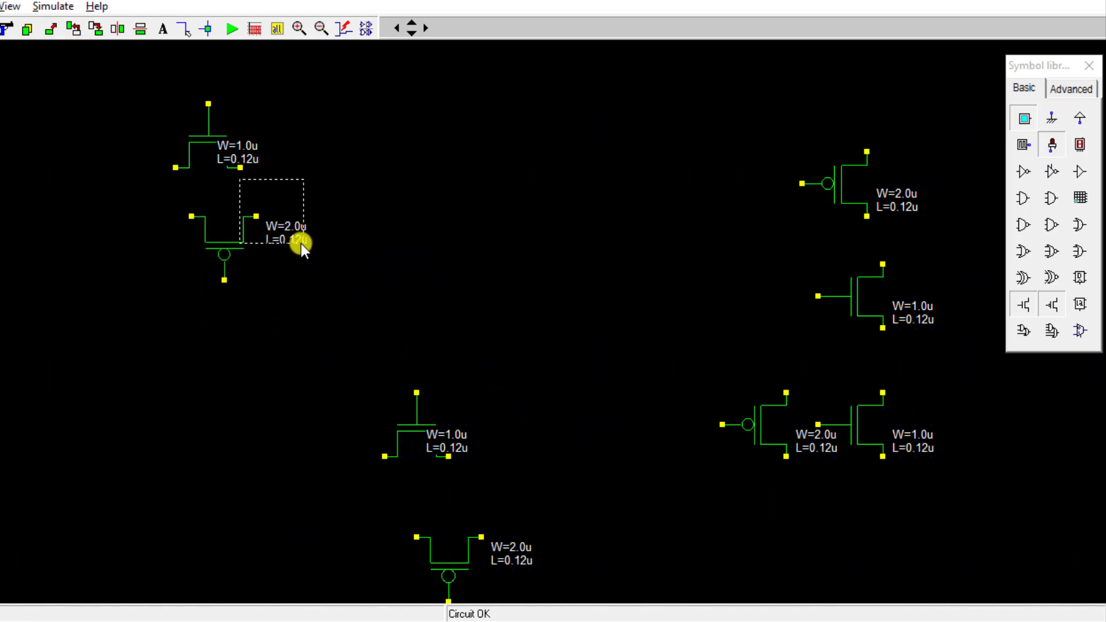
left_click(279, 242)
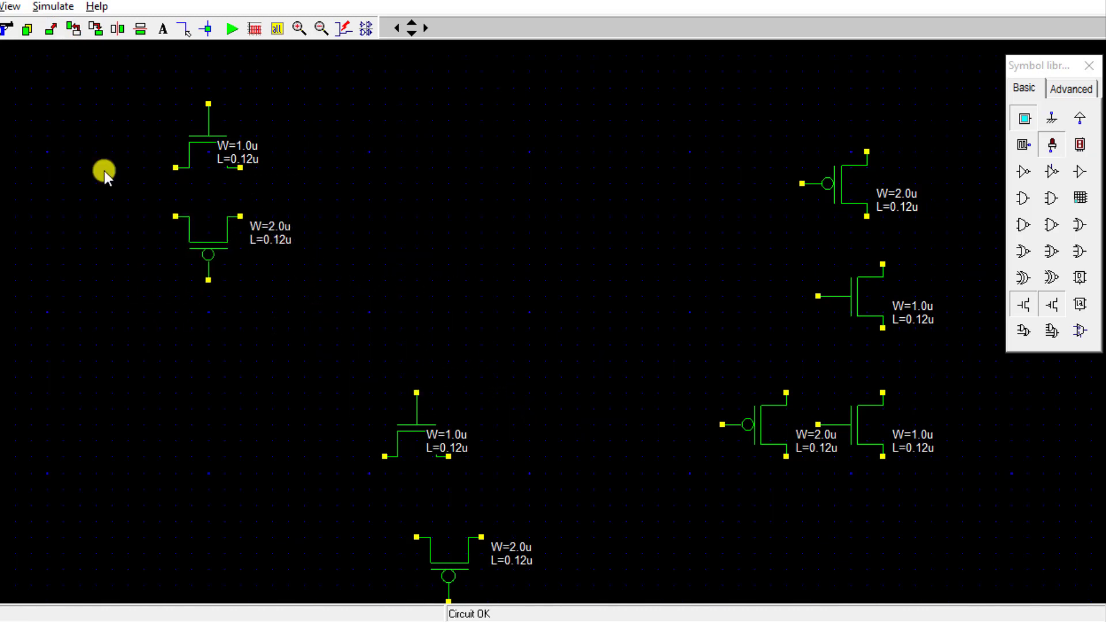
Step: Move the left group's lower nMOS and pMOS under the upper pair, aligned in the same column
left_click(27, 27)
left_click_drag(320, 367, 527, 465)
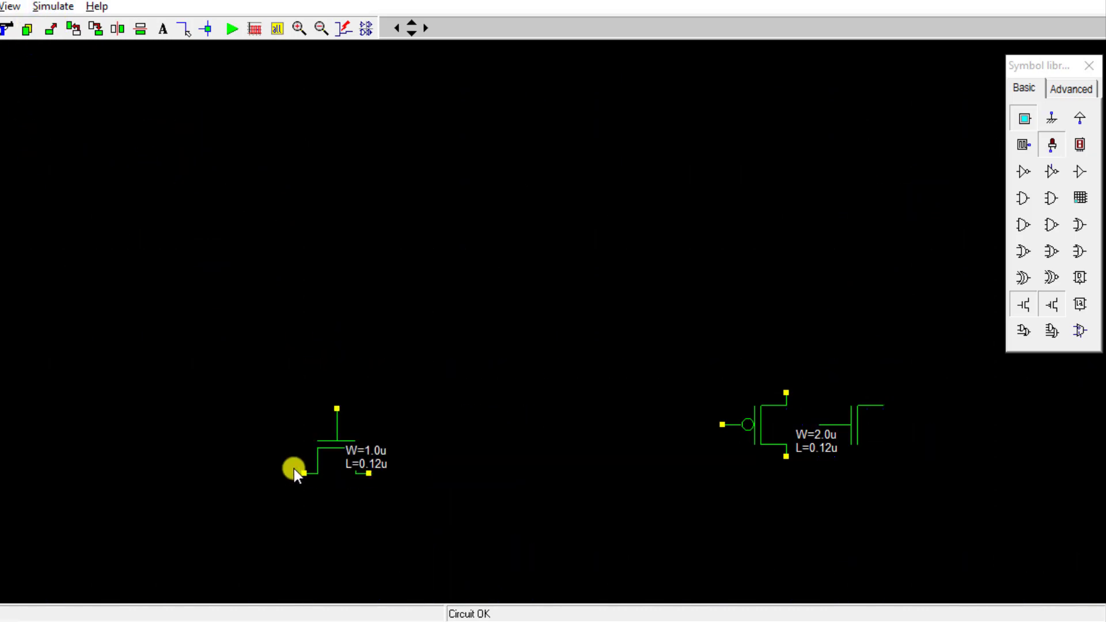
left_click(261, 410)
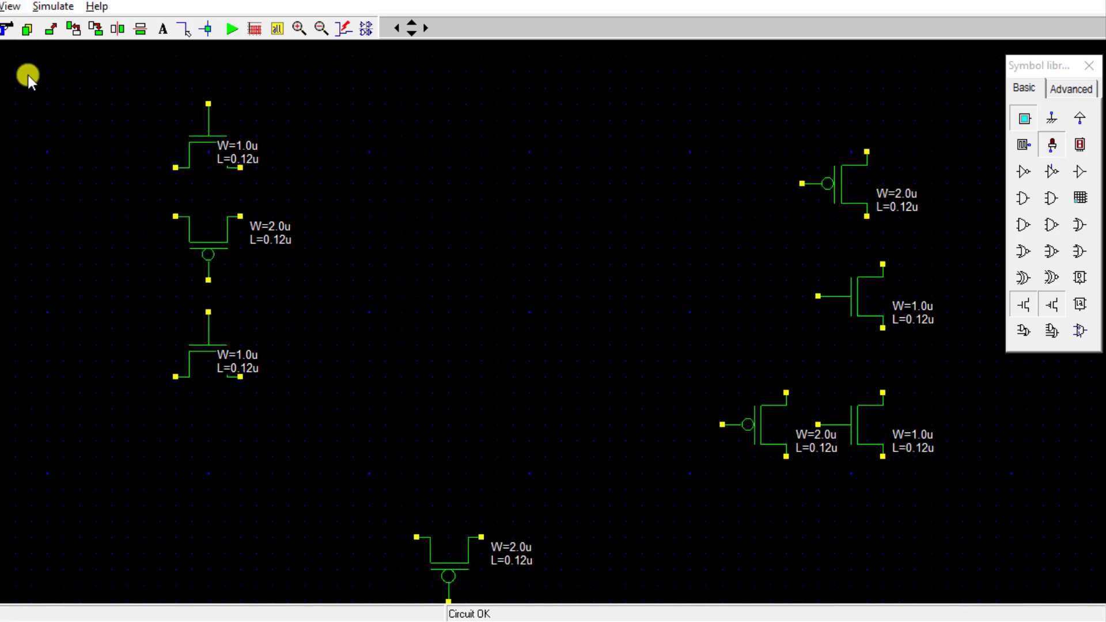
left_click(51, 36)
left_click_drag(376, 500, 548, 590)
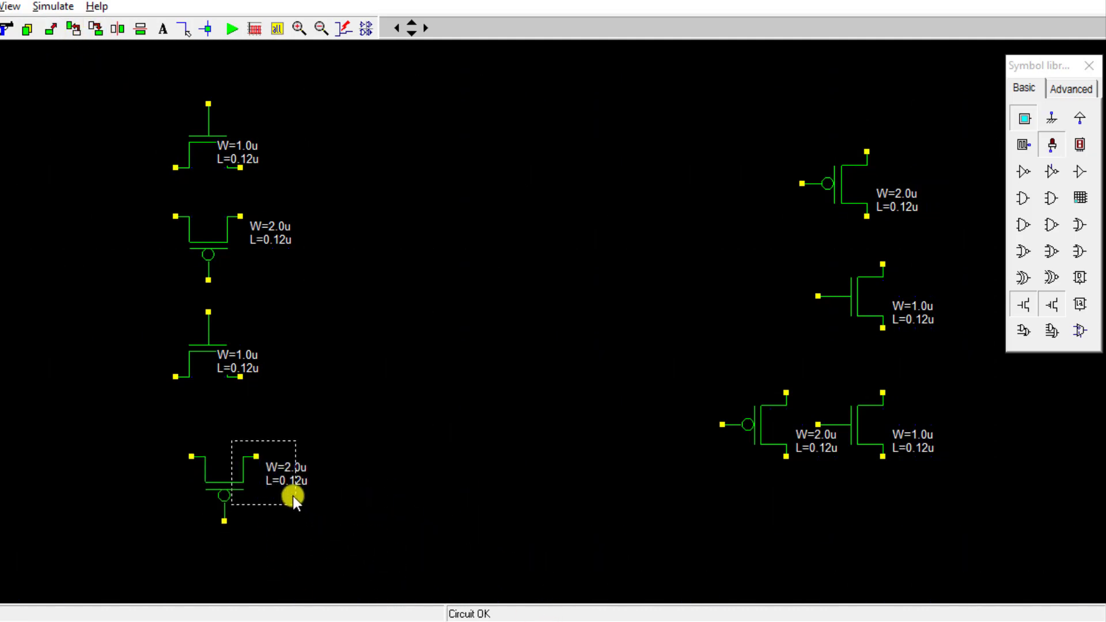
left_click(294, 478)
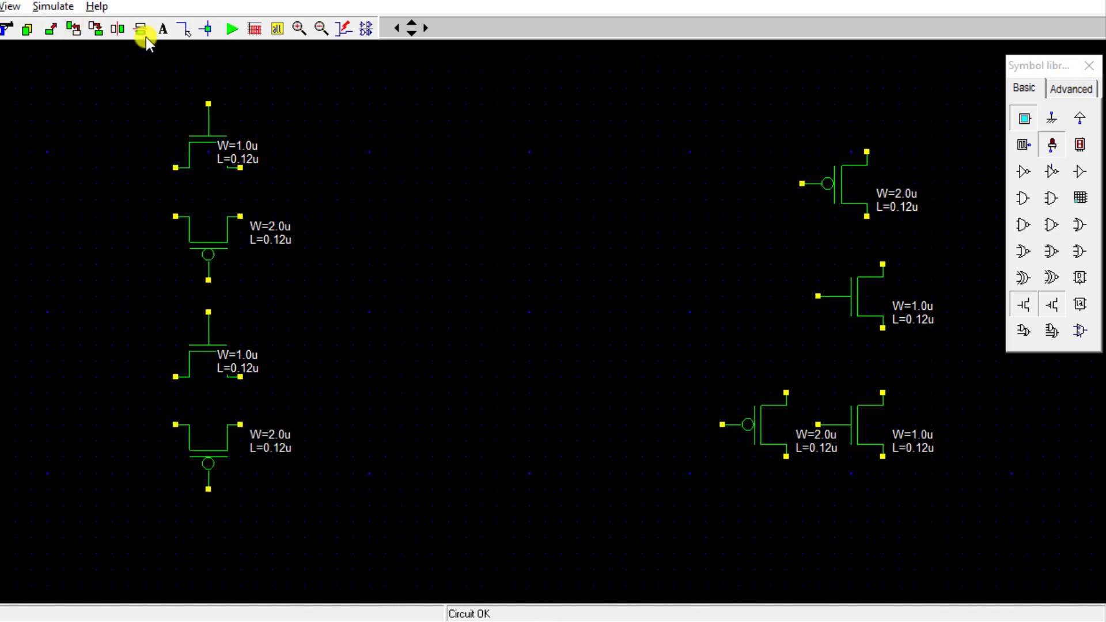
Step: Rotate the right group's upper and lower pMOS so their gates point up, and the upper nMOS so its gate points down
left_click(95, 29)
left_click(849, 150)
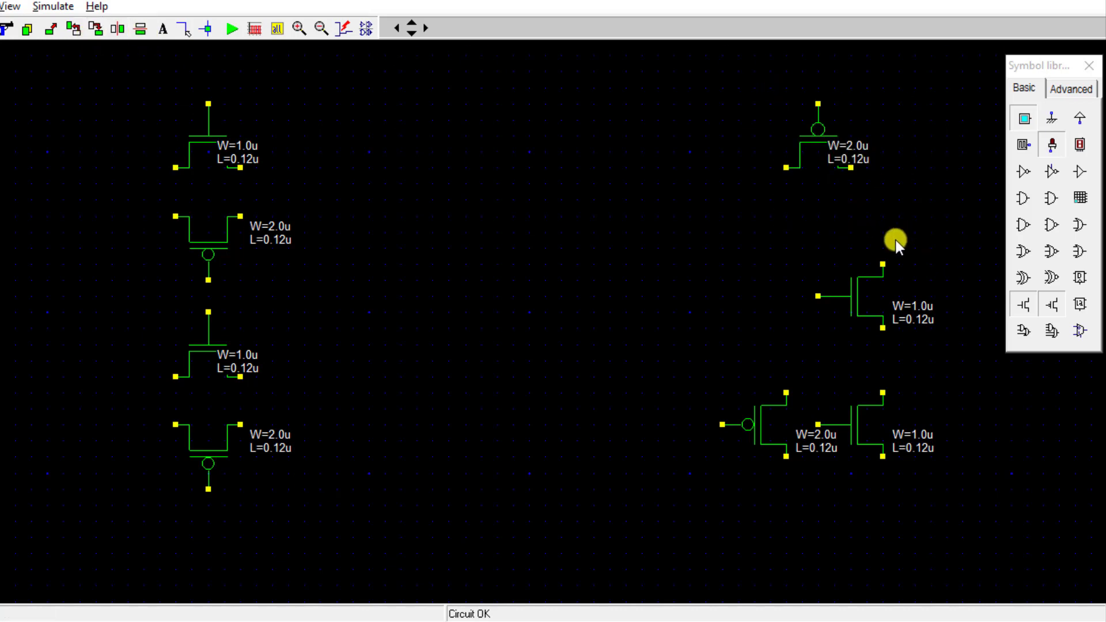
left_click_drag(787, 218, 943, 323)
left_click(95, 29)
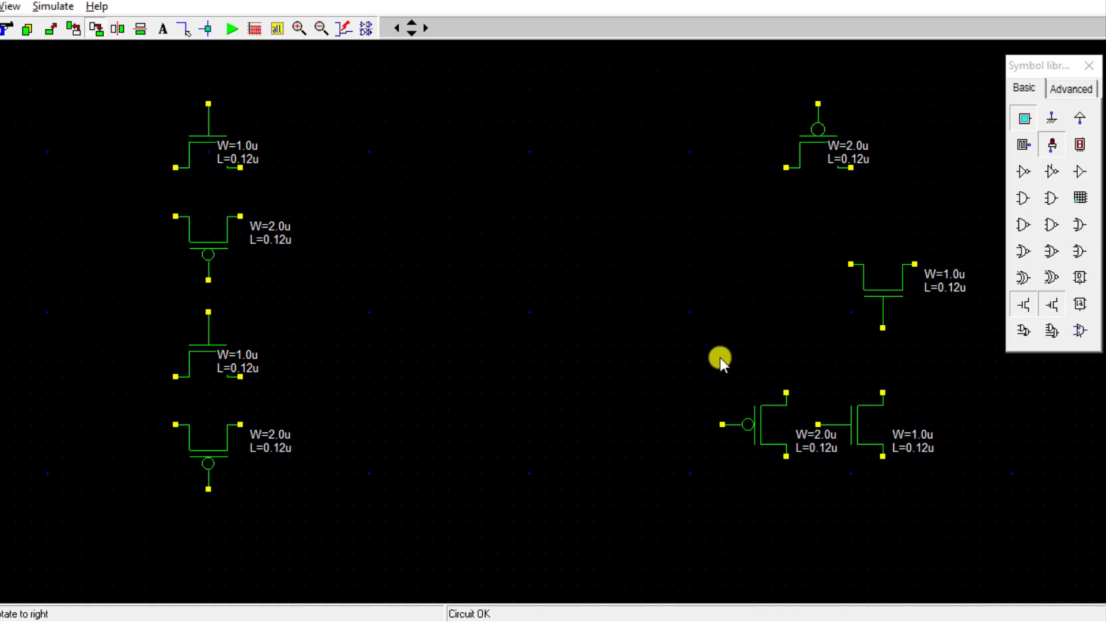
left_click_drag(719, 356, 815, 503)
left_click(73, 28)
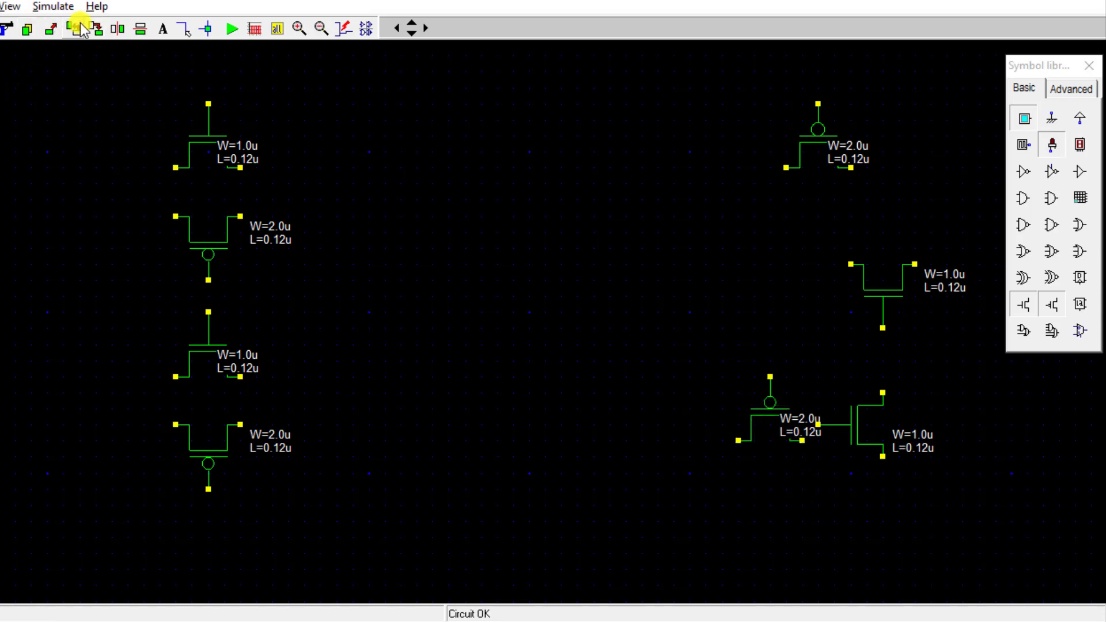
left_click_drag(811, 368, 944, 485)
Step: Move the right group's upper pMOS and nMOS toward the left, aligning the nMOS directly below the pMOS
left_click(52, 30)
left_click_drag(761, 81, 772, 204)
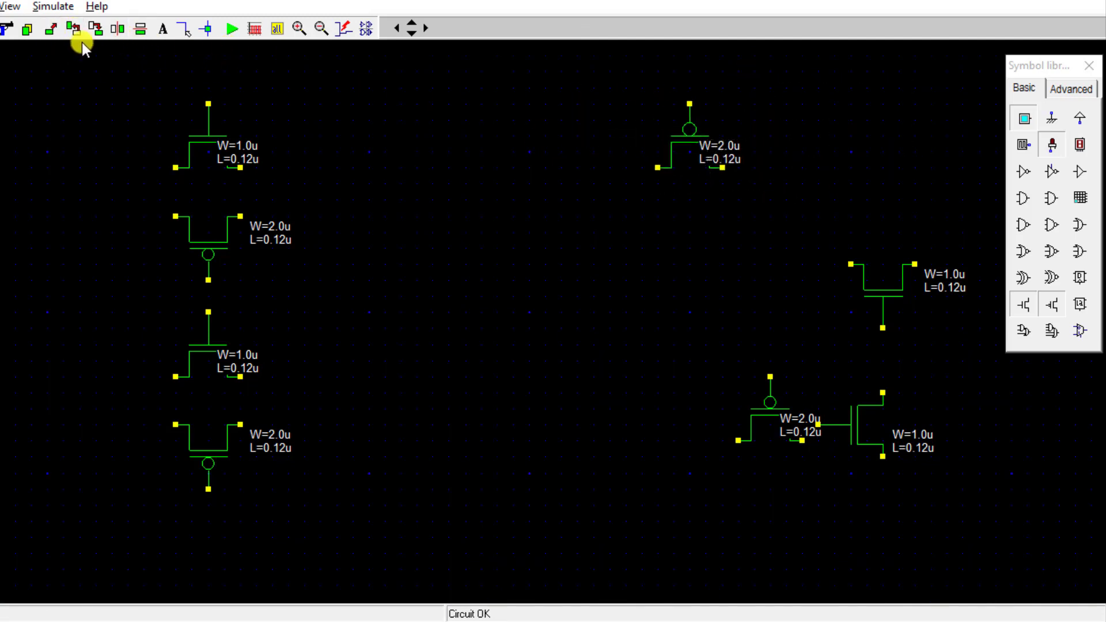
left_click(52, 30)
left_click_drag(818, 247, 945, 347)
left_click_drag(870, 309, 679, 293)
left_click_drag(767, 281, 751, 250)
Step: Place a new pMOS for the lower pair beneath the right group's upper pair and rotate its gate up
left_click_drag(1052, 304, 722, 389)
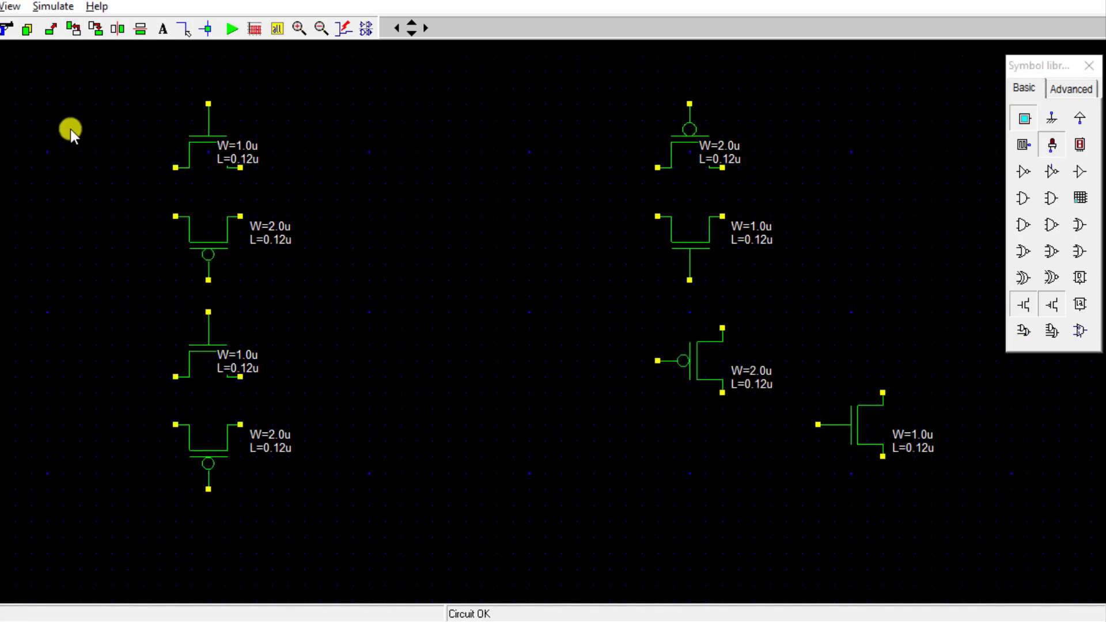
left_click(99, 29)
left_click_drag(639, 316, 758, 414)
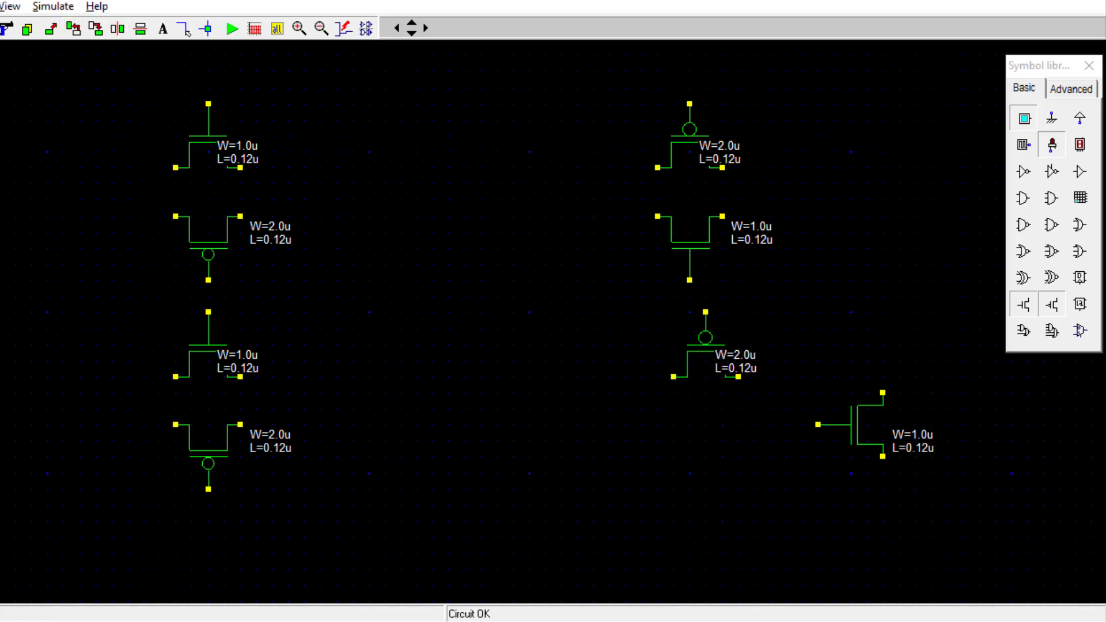
Step: Rotate the lowest nMOS so its gate points down, and align it and the lower pMOS in the right group's column
left_click(52, 29)
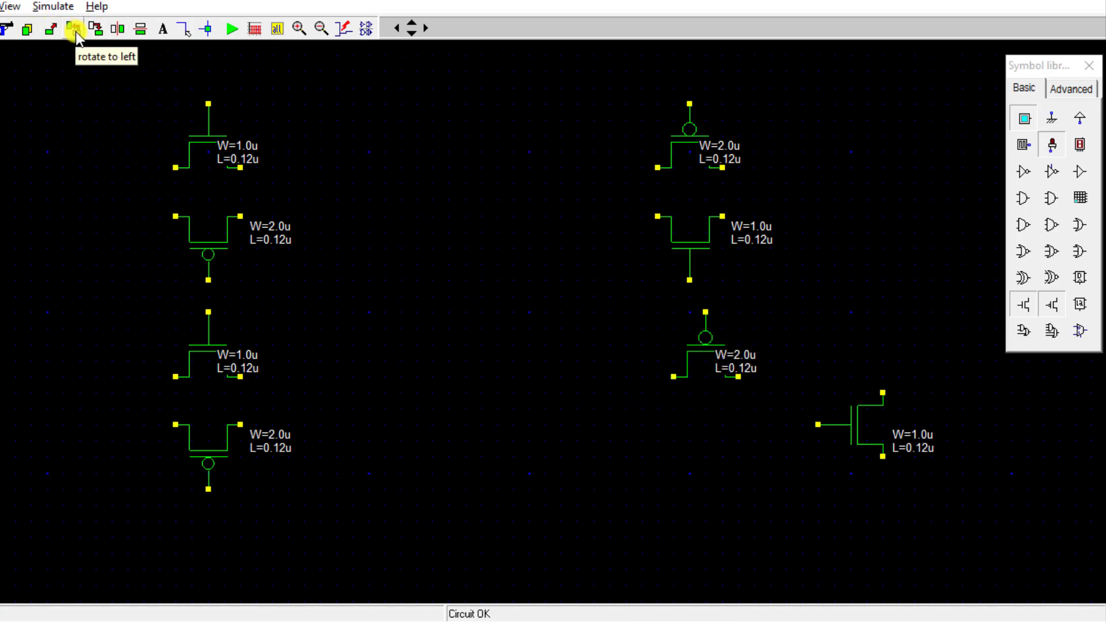
left_click(686, 283)
left_click_drag(806, 360, 938, 519)
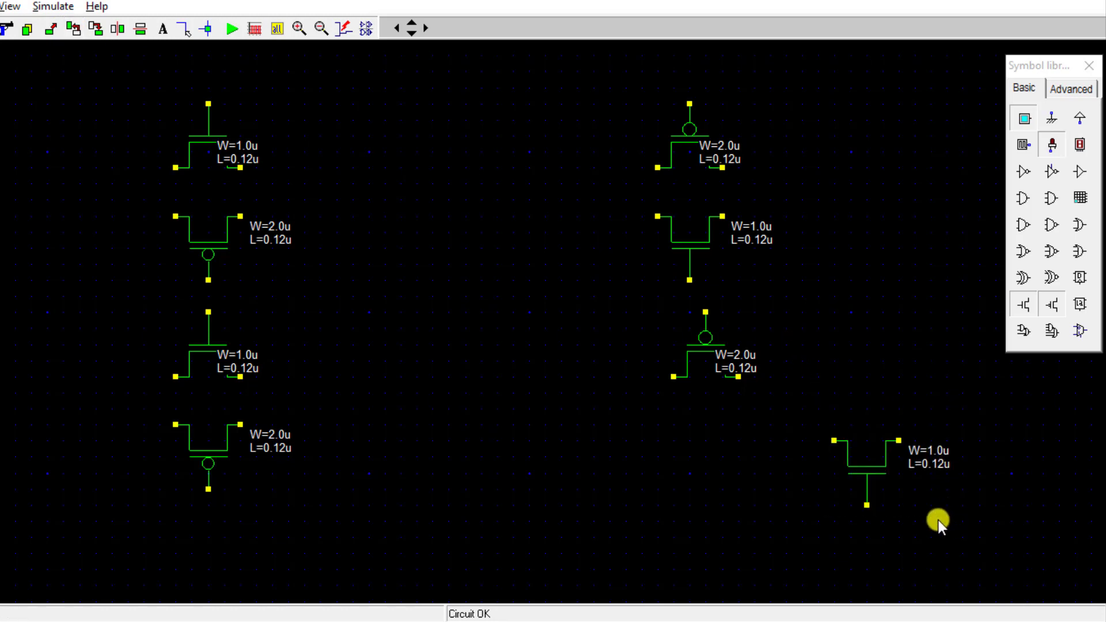
left_click(52, 31)
left_click_drag(792, 390, 944, 520)
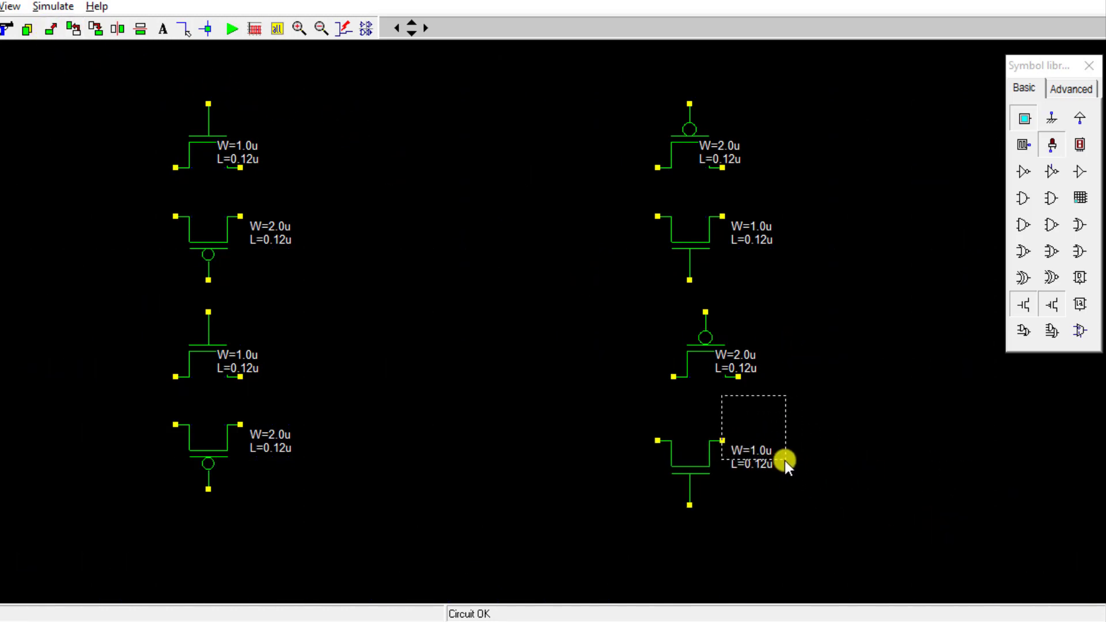
left_click(785, 461)
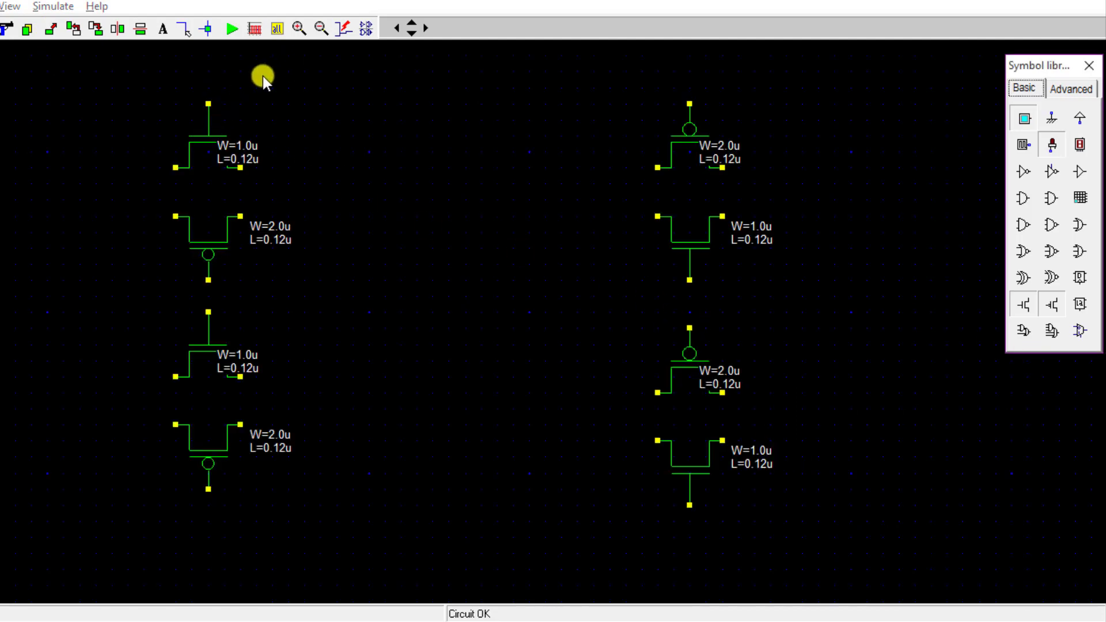
Step: Wire the left group's nMOS and pMOS together at both side terminals of each pair, and join the two inner gates
left_click(184, 29)
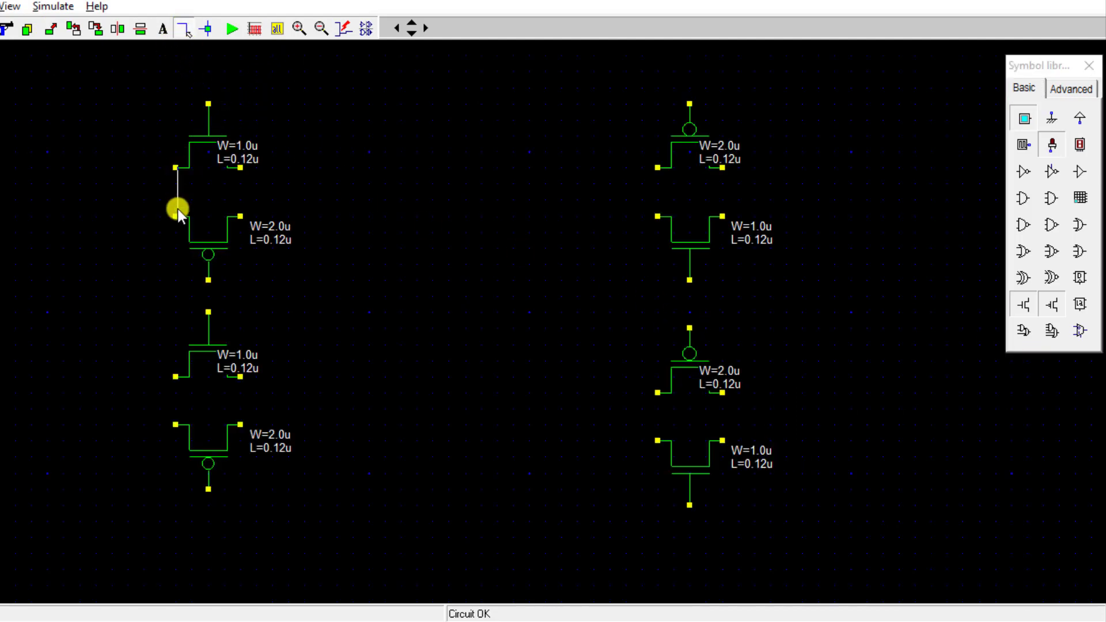
left_click_drag(178, 209, 176, 216)
left_click_drag(240, 168, 240, 216)
left_click_drag(176, 377, 175, 425)
left_click_drag(240, 377, 240, 424)
left_click_drag(209, 280, 209, 313)
Step: Wire the right group's pMOS and nMOS together at the side terminals of each pair, and join the two inner gates
left_click_drag(658, 167, 658, 216)
left_click_drag(723, 167, 723, 216)
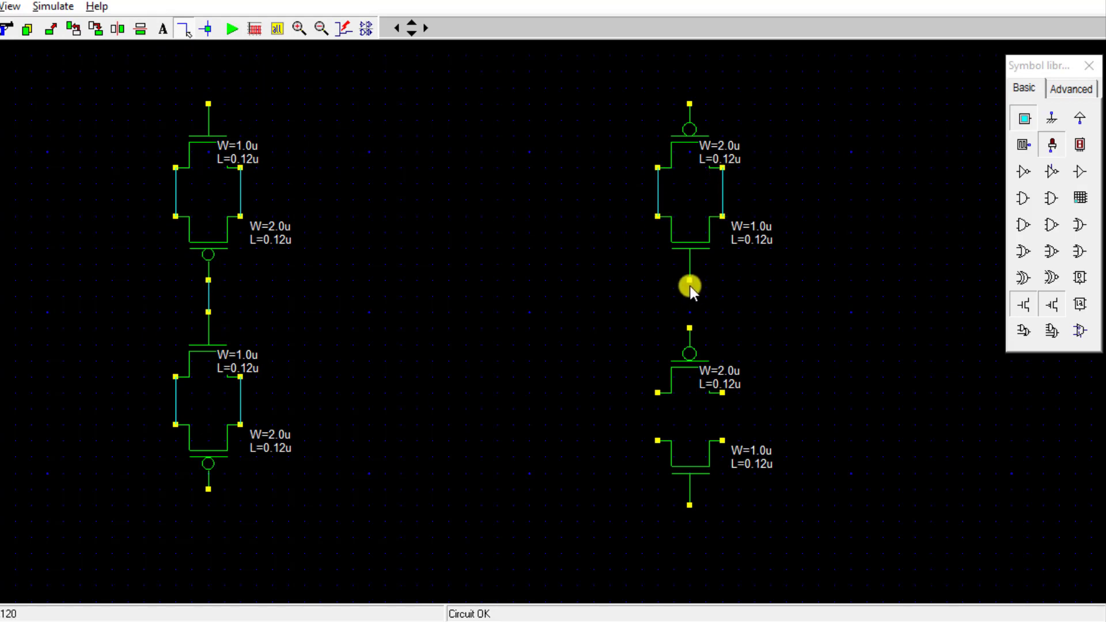
left_click_drag(690, 280, 689, 328)
left_click_drag(658, 392, 658, 441)
Step: Show all labels, including pin names, pin numbers and title, on the left group's upper nMOS and pMOS
double_click(215, 143)
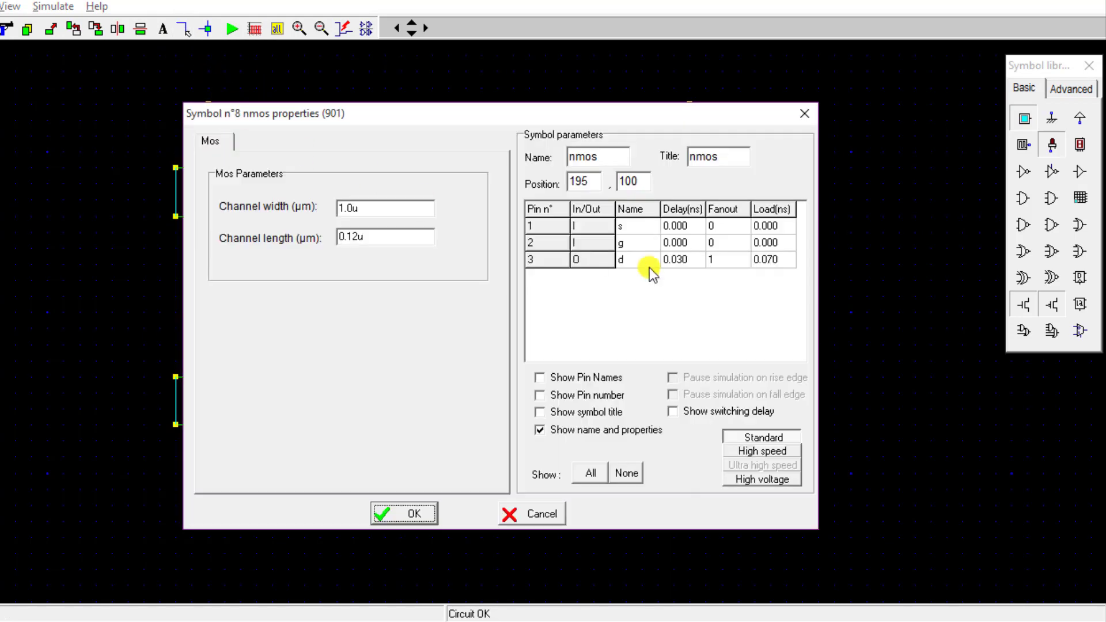
left_click(597, 469)
left_click(412, 515)
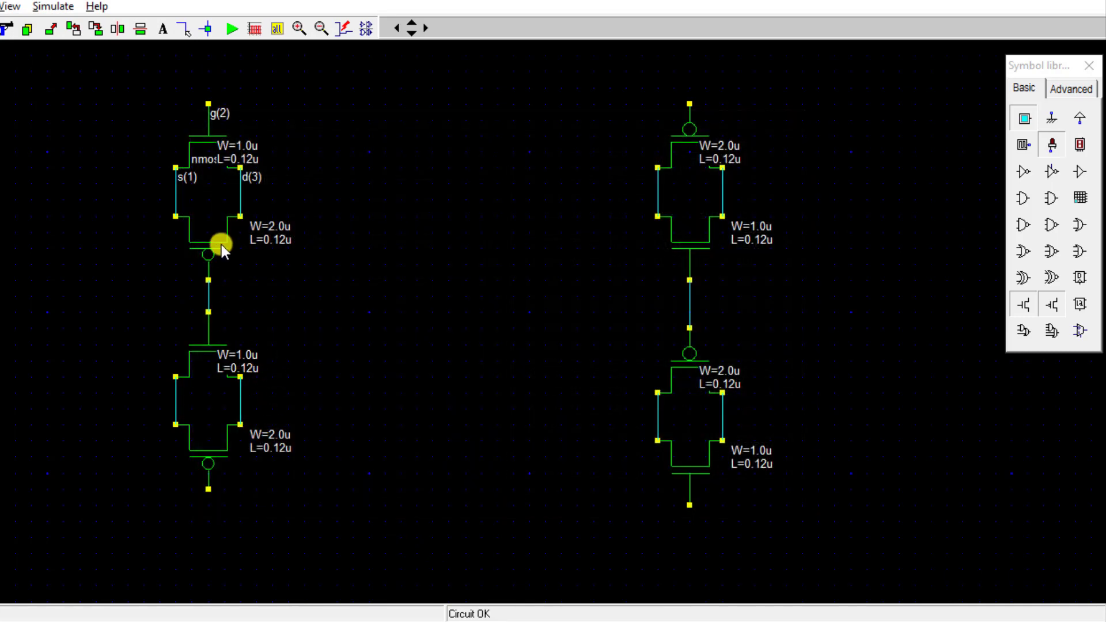
double_click(221, 244)
left_click(597, 472)
left_click(429, 515)
Step: Show all labels on the left group's lower nMOS and pMOS
double_click(230, 375)
left_click(589, 474)
left_click(413, 515)
double_click(221, 454)
left_click(590, 473)
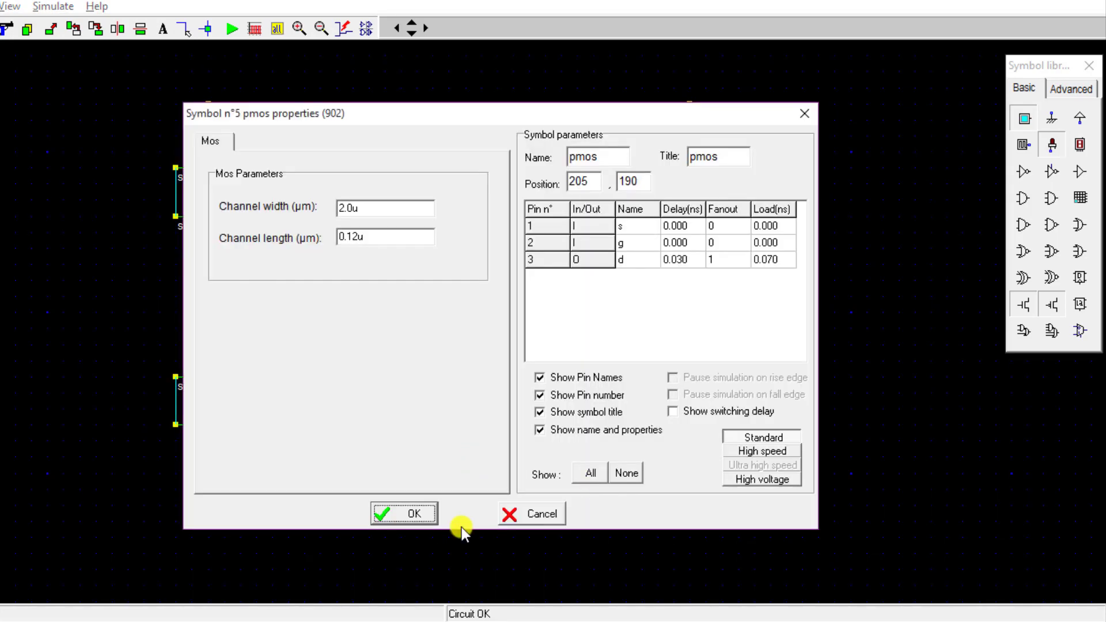
left_click(424, 515)
Step: Show all pin, title and property labels on the right group's transistors
double_click(694, 151)
left_click(591, 474)
left_click(412, 515)
left_click(404, 513)
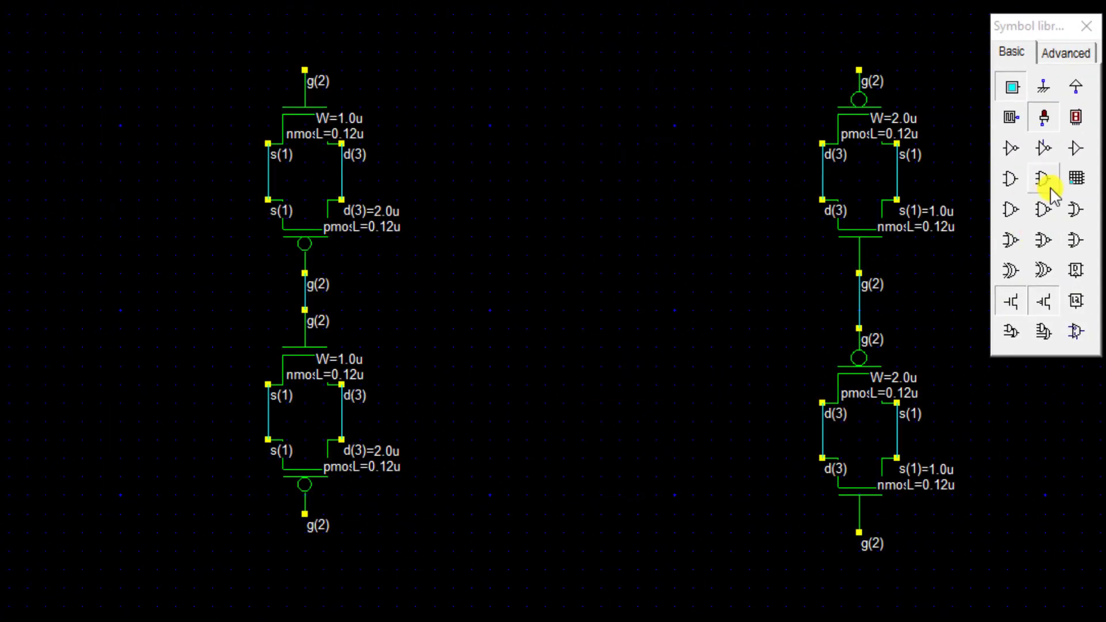
Step: Place an inverter at the lower left of the left group and one clock beside each of its two transistor pairs
left_click(1019, 150)
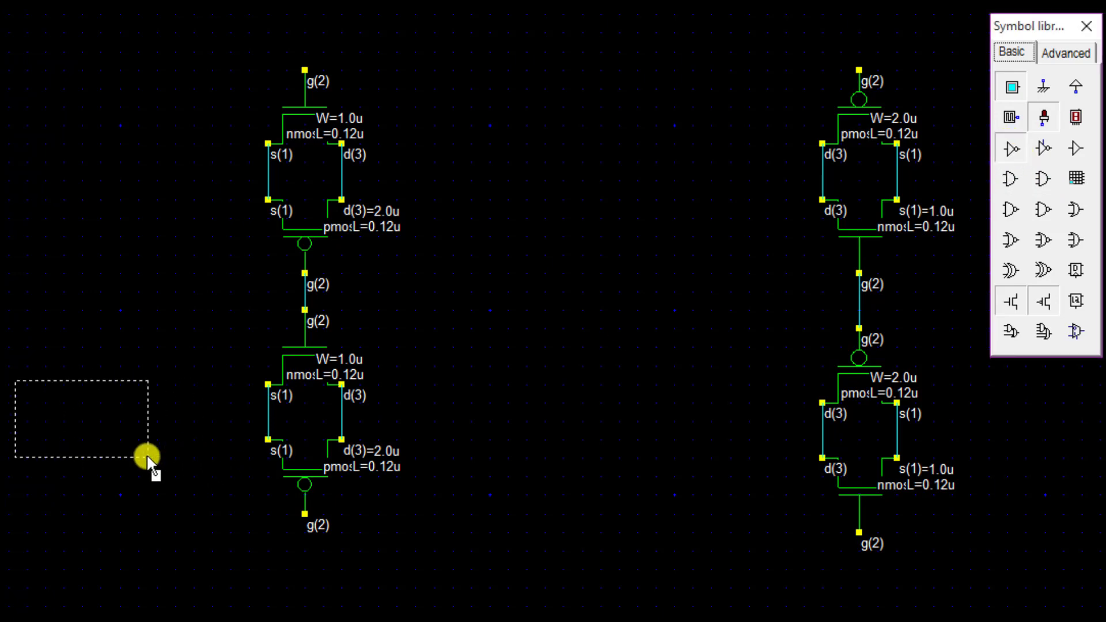
left_click(92, 476)
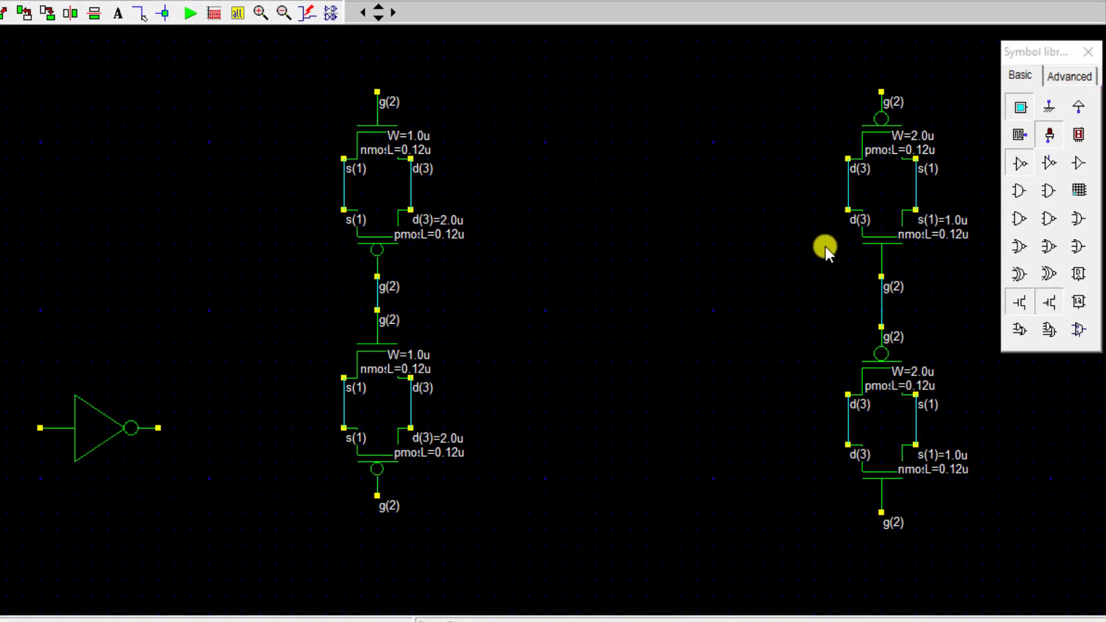
left_click(1015, 123)
left_click(282, 203)
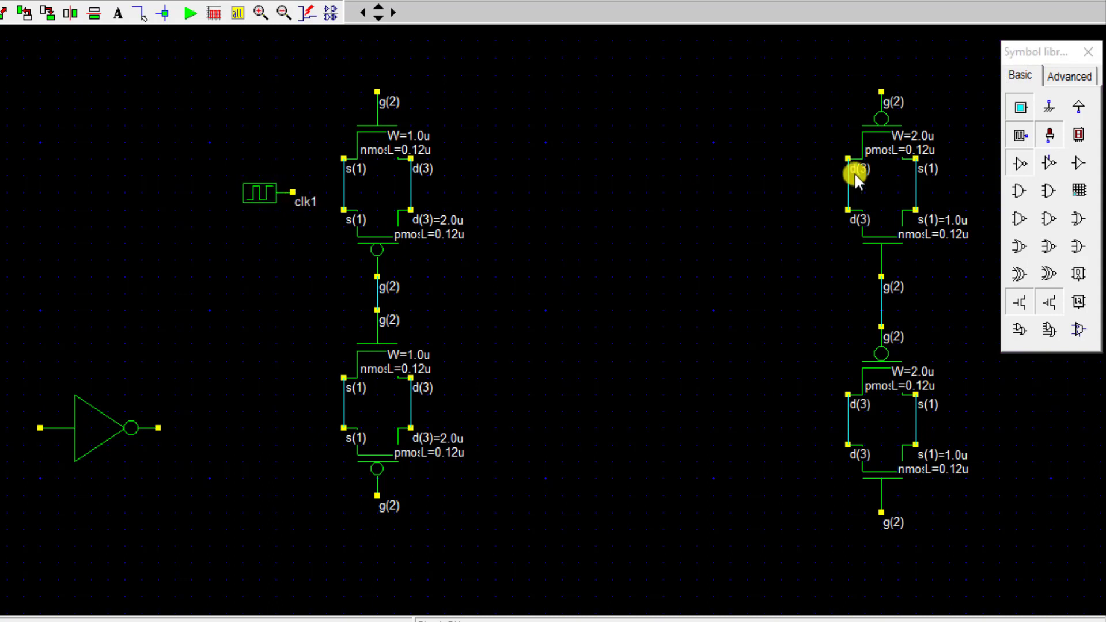
left_click(1020, 135)
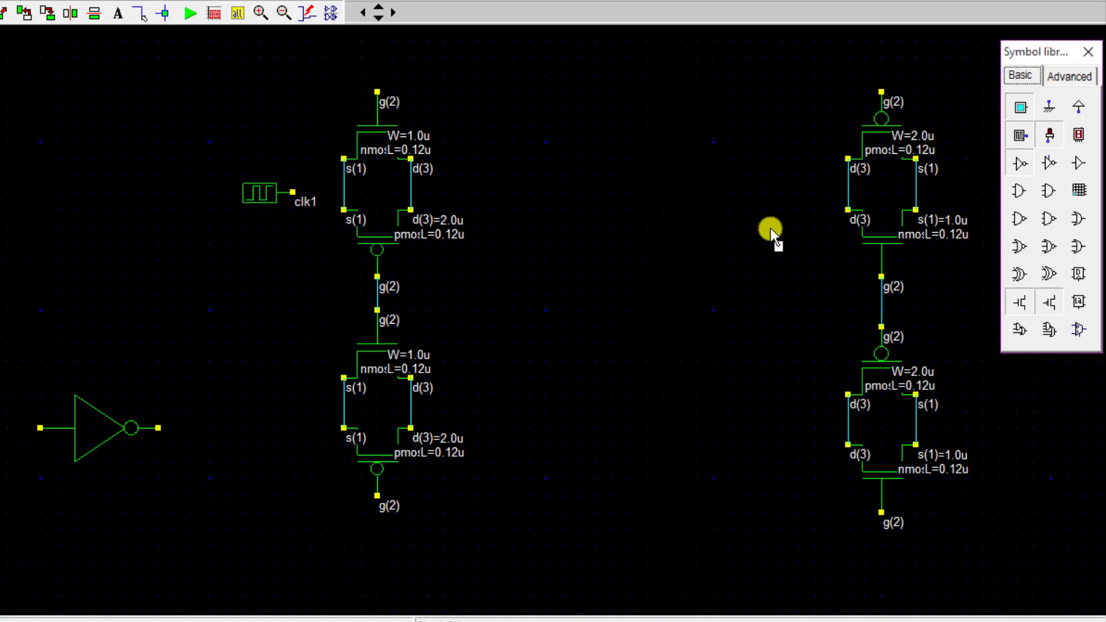
left_click(285, 416)
Step: Wire each of the two clocks to the joined source terminals of its transistor pair in the left group
left_click(141, 12)
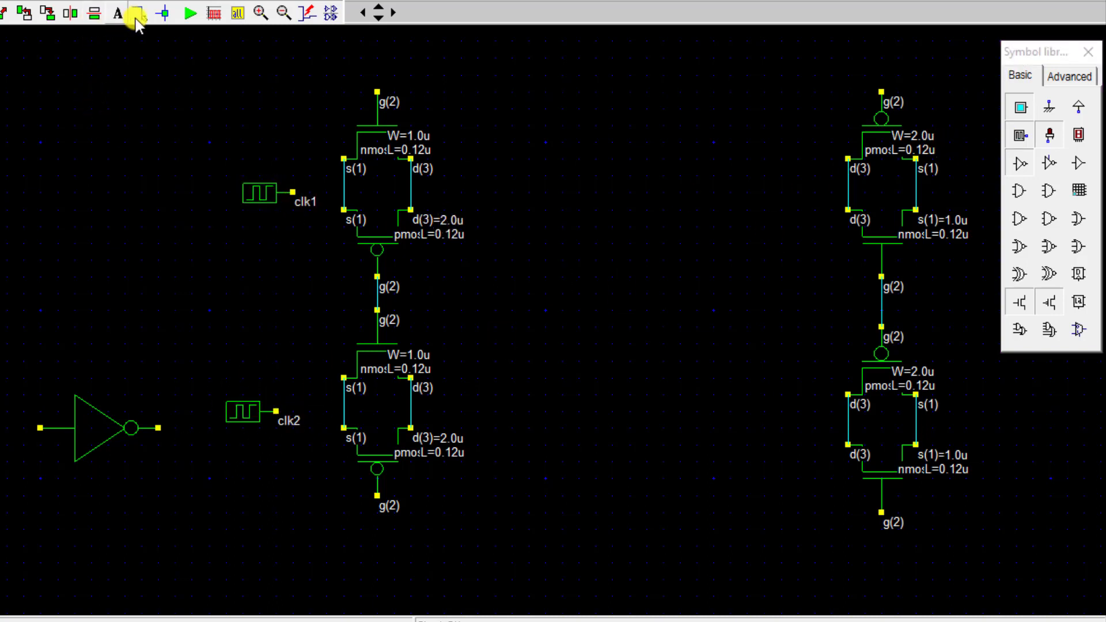
left_click_drag(293, 192, 343, 193)
left_click_drag(275, 412, 344, 411)
Step: Wire the left group's inner gates to the inverter output, and its outer nMOS and pMOS gates to the inverter input
left_click_drag(377, 294, 175, 294)
left_click_drag(175, 294, 175, 428)
left_click_drag(175, 428, 159, 428)
mouse_move(377, 92)
left_mouse_down()
mouse_move(27, 94)
mouse_move(23, 428)
left_mouse_up()
left_click_drag(378, 496, 0, 428)
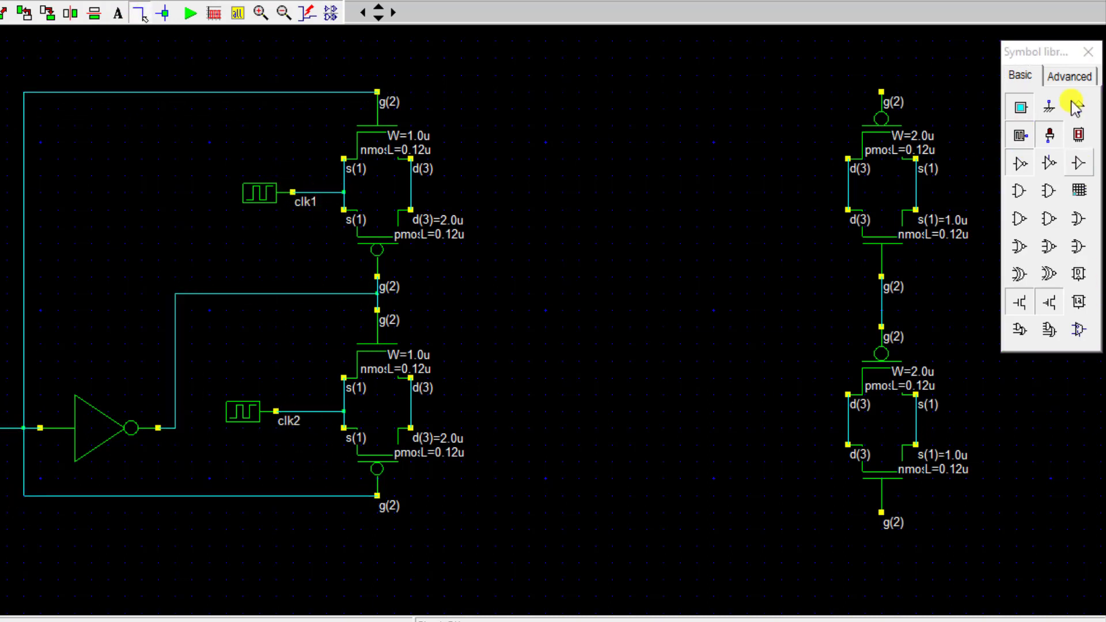
Step: Place an output light beside the left group and wire the drains of both transistor pairs to it
left_click_drag(1048, 135, 682, 281)
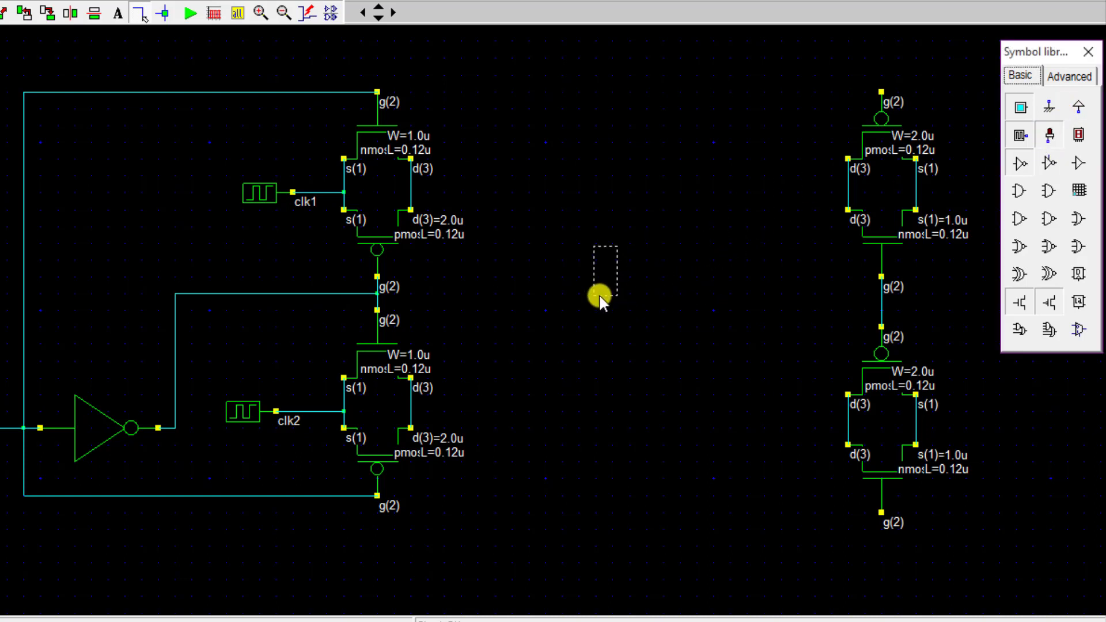
left_click_drag(600, 296, 600, 296)
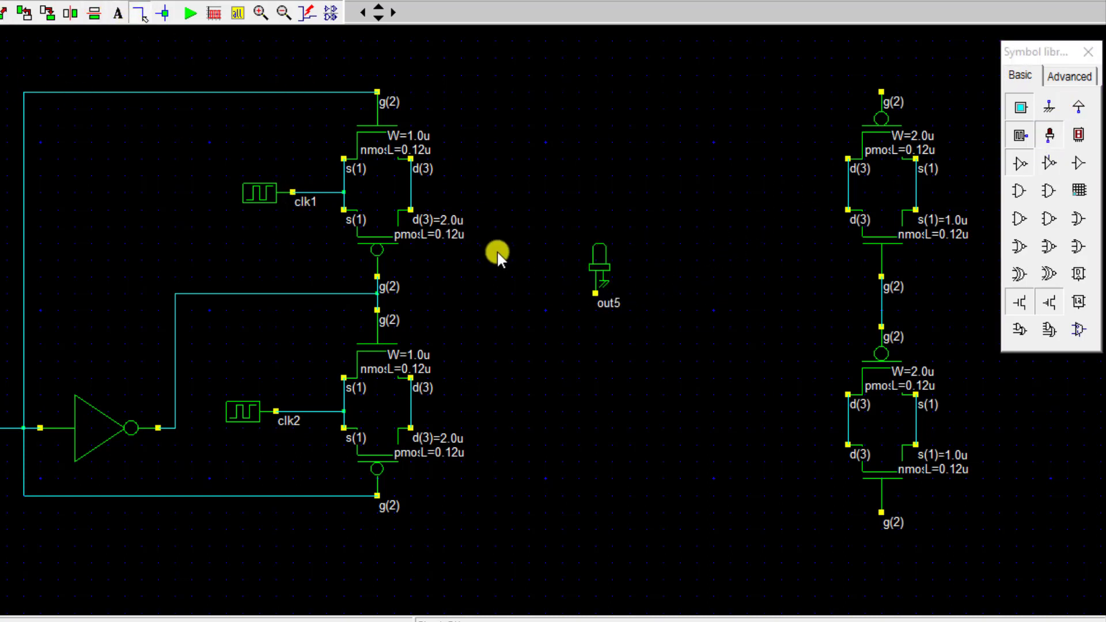
left_click_drag(412, 192, 479, 192)
left_click_drag(478, 192, 478, 411)
mouse_move(478, 310)
left_mouse_down()
mouse_move(597, 310)
mouse_move(596, 294)
left_mouse_up()
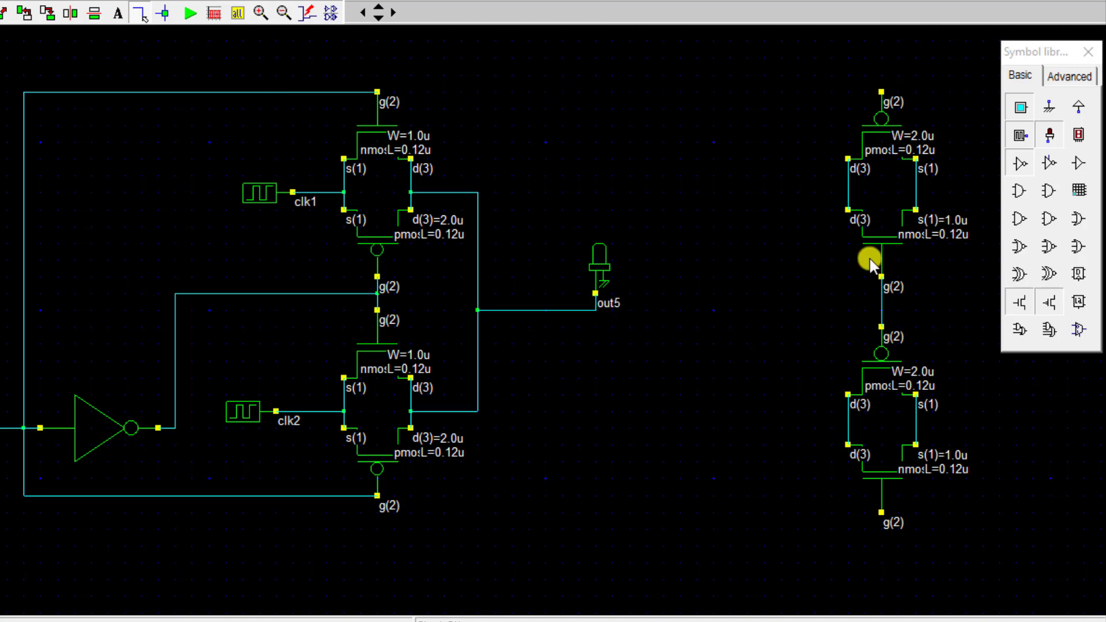
Step: Rename the left group's upper clock D0 and its lower clock D1
double_click(307, 204)
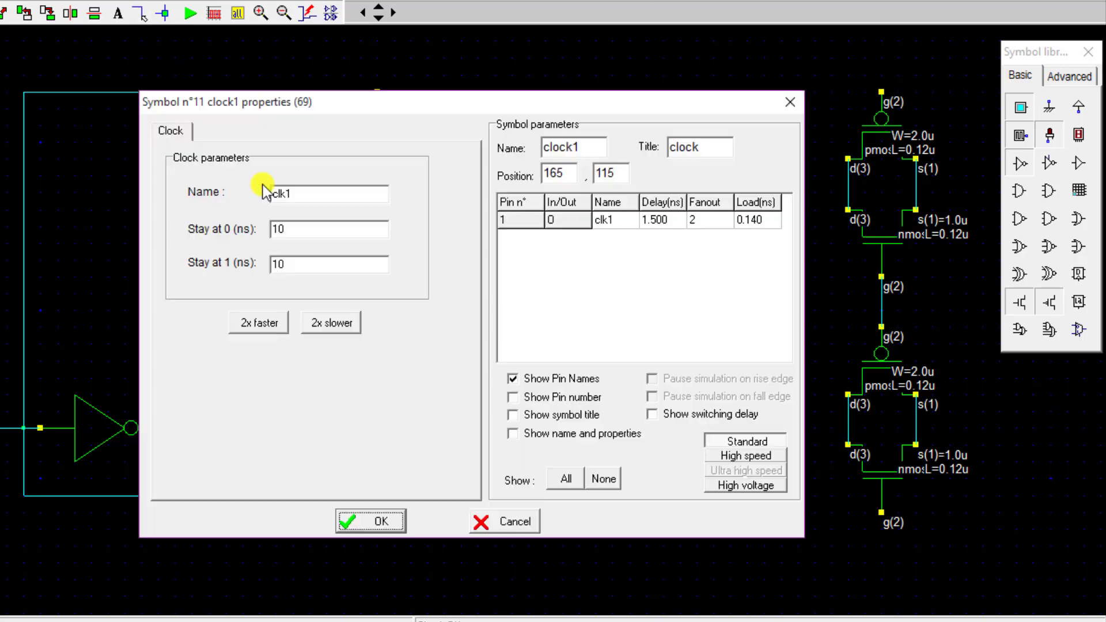
left_click_drag(373, 194, 178, 210)
type("D0")
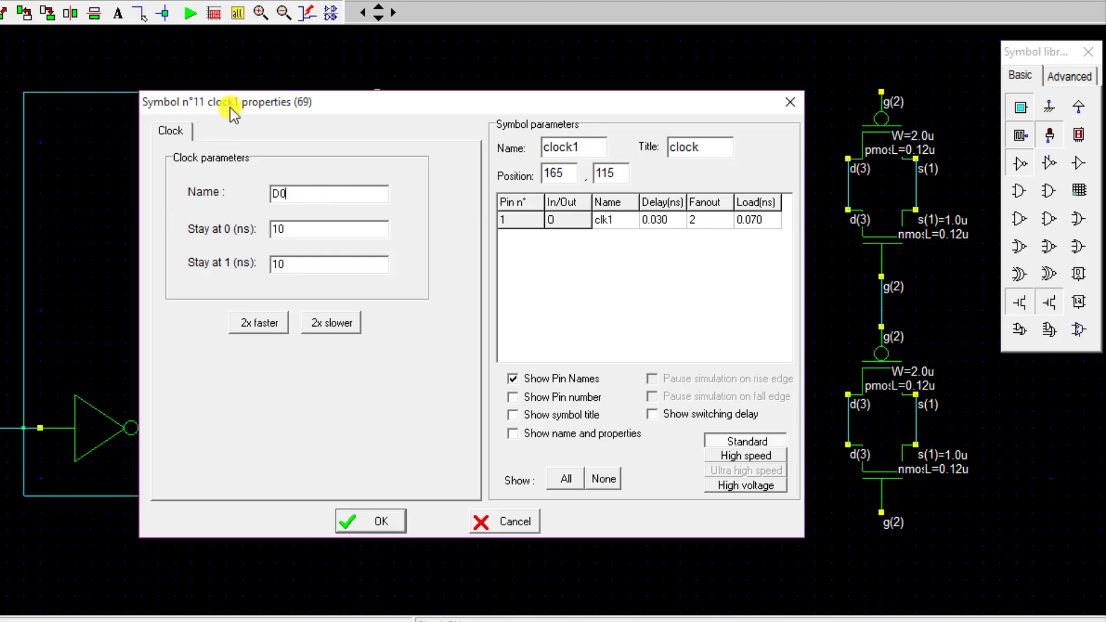
left_click(384, 520)
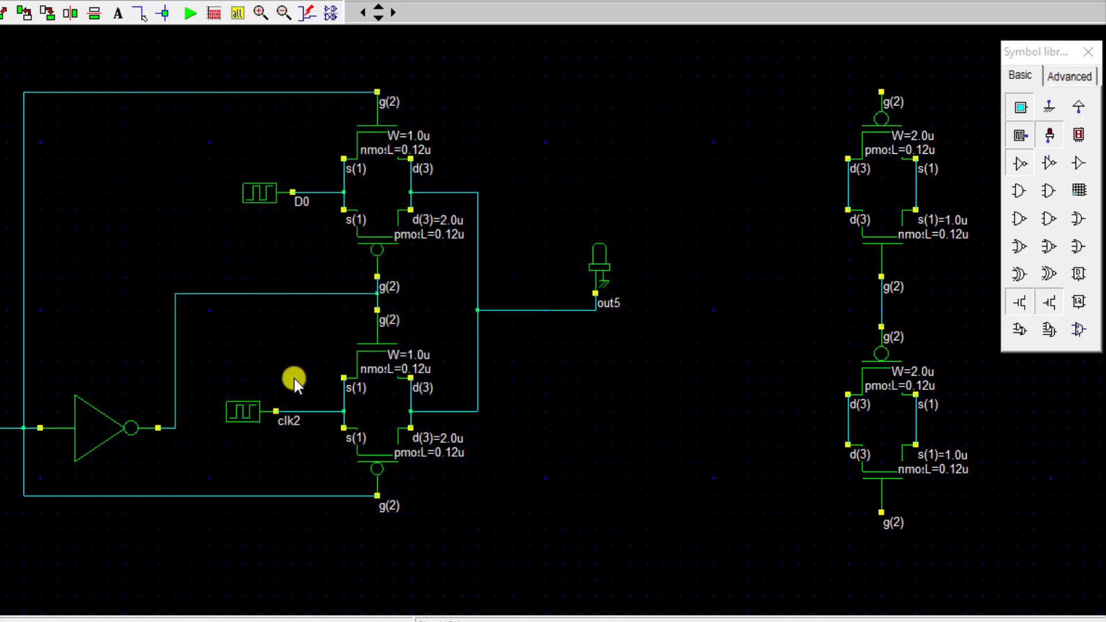
double_click(250, 414)
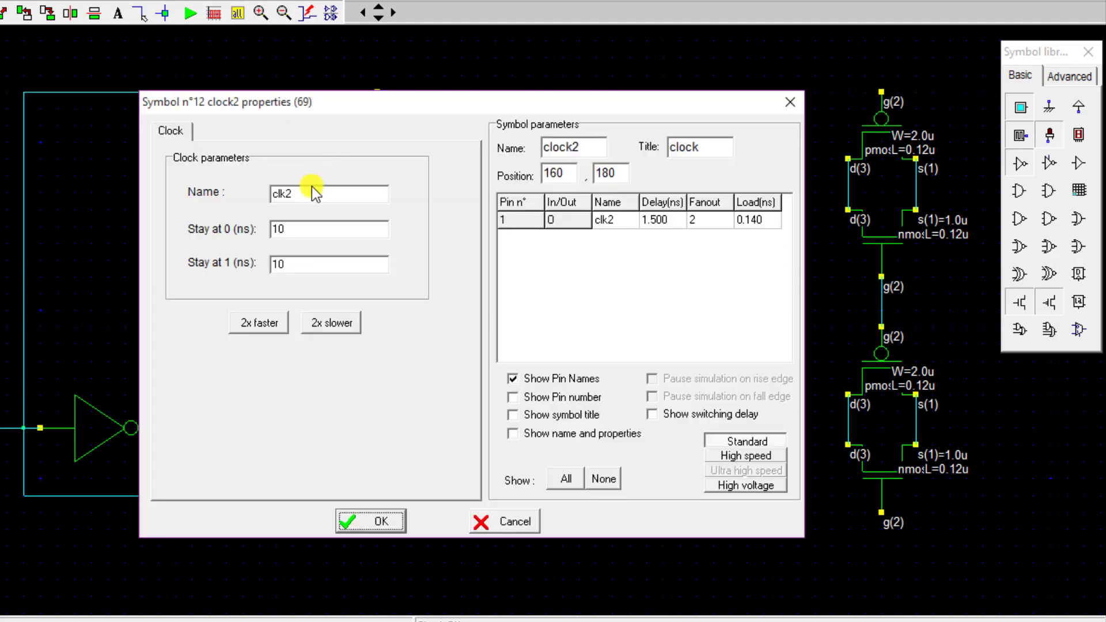
left_click_drag(312, 188, 107, 226)
type("D1")
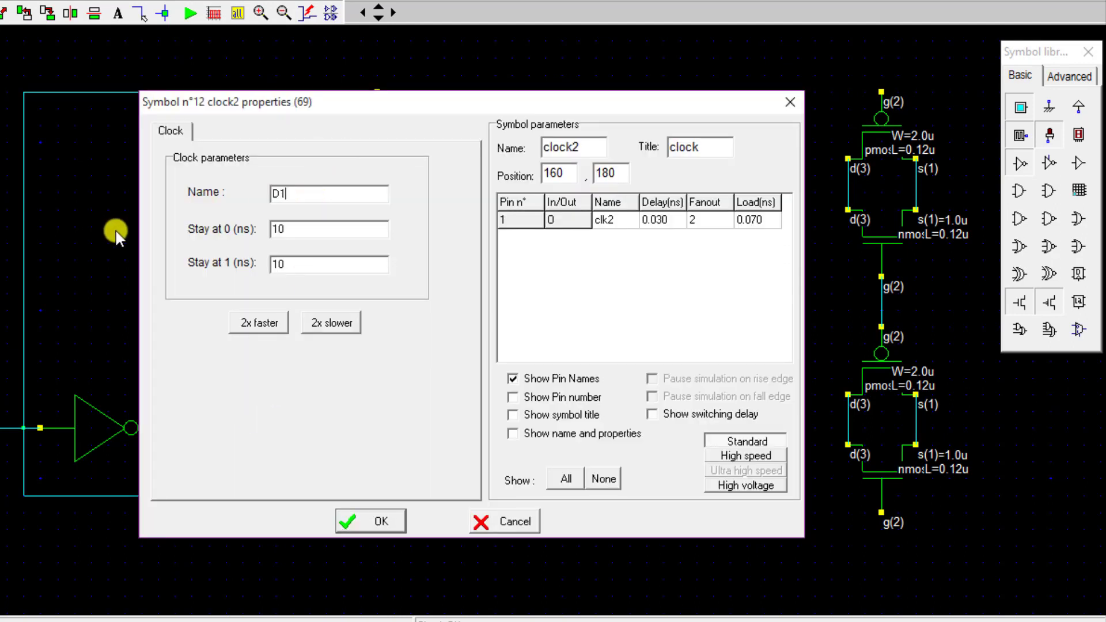
left_click(373, 523)
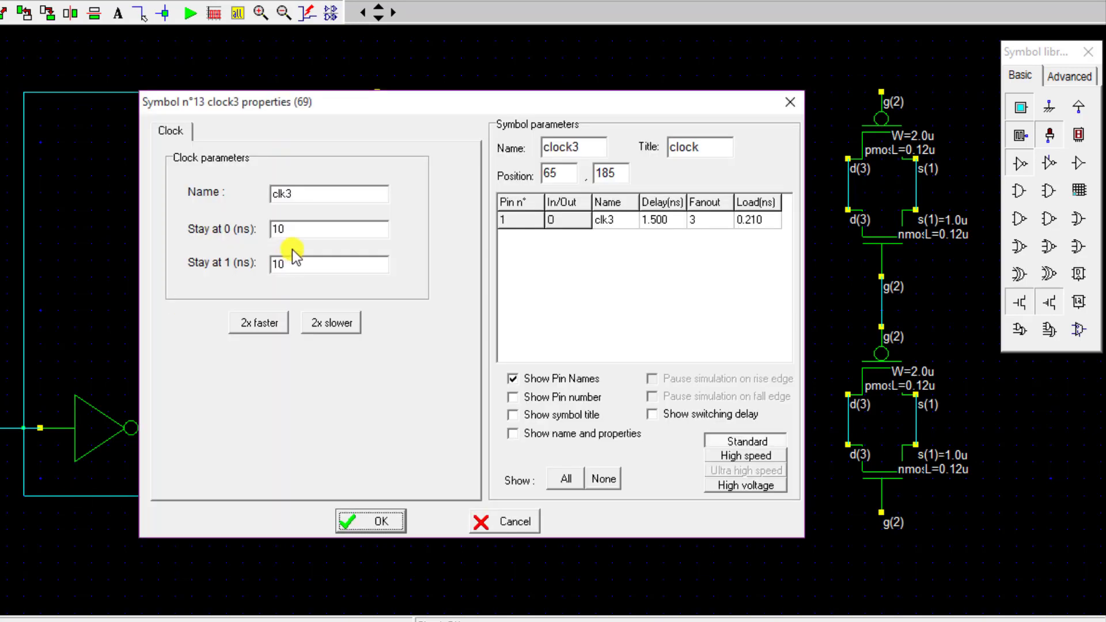
Step: Rename the clock feeding the left inverter's input S
left_click_drag(294, 193, 123, 188)
type("S")
left_click(370, 522)
Step: Join the source terminals of the right group's two pairs with wire and place an output light for them
left_click(392, 12)
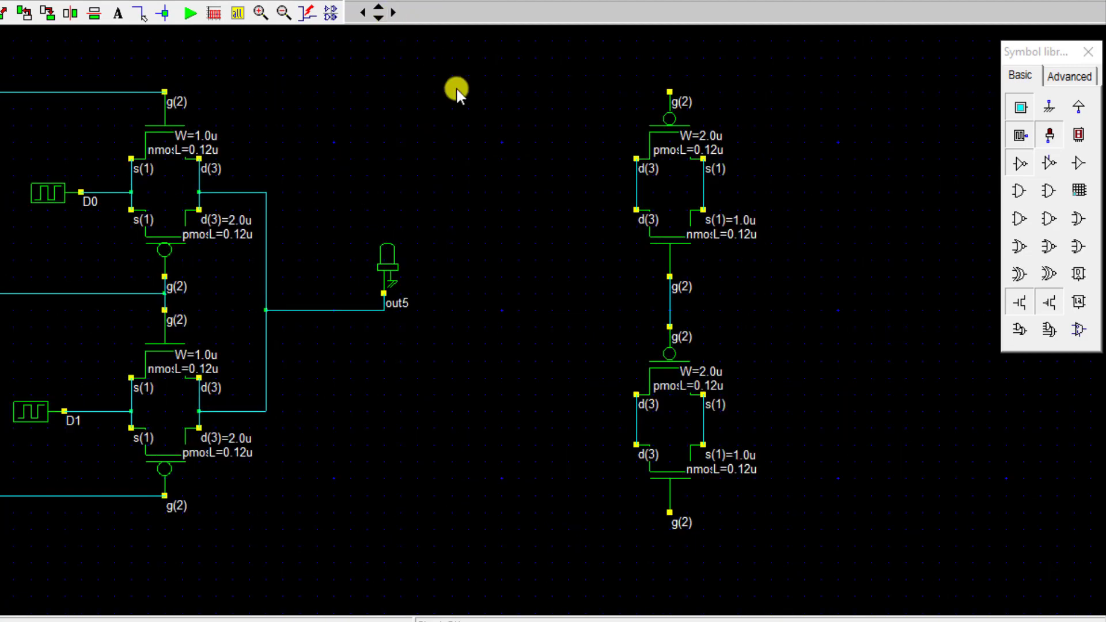
left_click(141, 13)
mouse_move(707, 193)
left_mouse_down()
mouse_move(791, 185)
mouse_move(790, 196)
left_mouse_up()
left_click(1047, 136)
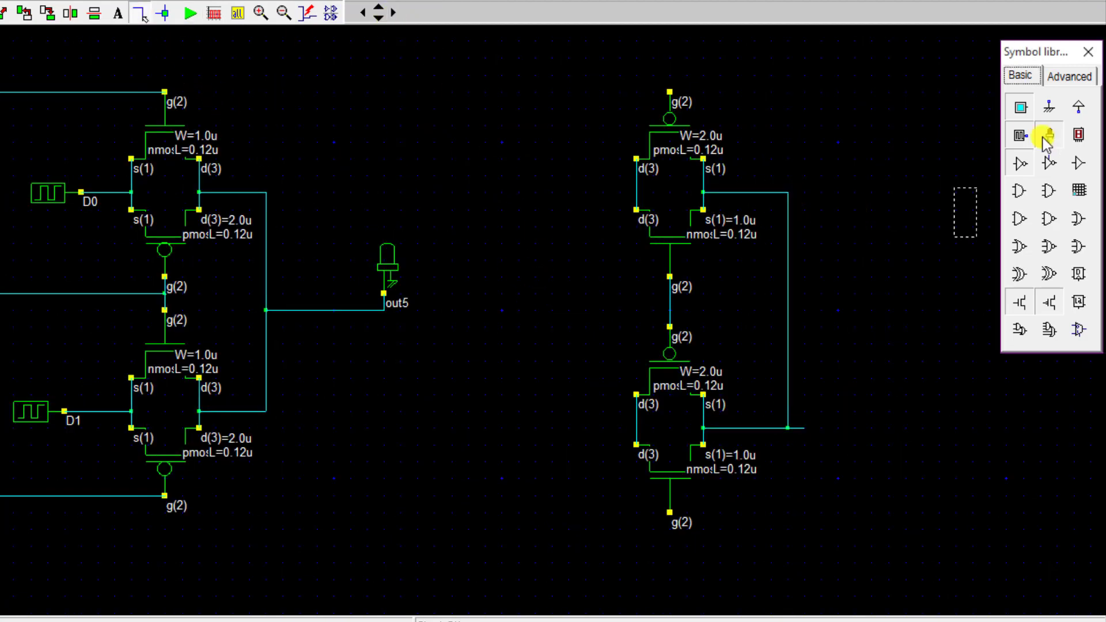
left_click(888, 310)
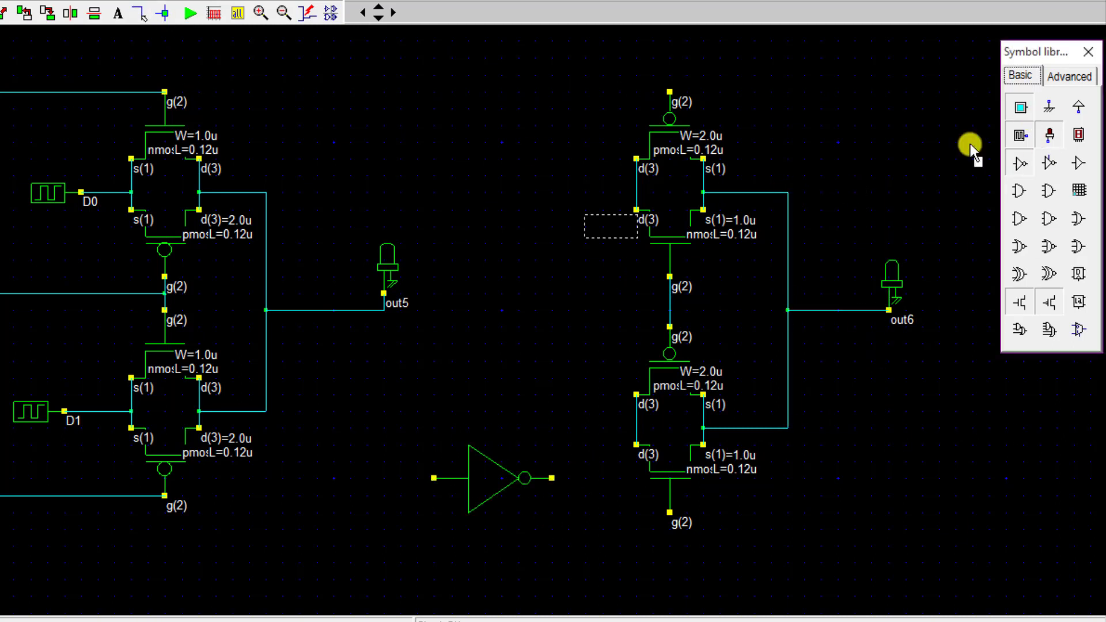
Step: Place a clock beside each of the right group's pairs and wire them to the joined drain terminals
left_click(586, 196)
left_click_drag(585, 193, 636, 193)
left_click_drag(585, 411, 636, 411)
Step: Wire the right group's inner gates to its inverter's output, and the outer pMOS and nMOS gates to the inverter's input
left_click_drag(668, 310, 603, 478)
left_click_drag(603, 477, 552, 478)
mouse_move(669, 92)
left_mouse_down()
mouse_move(469, 363)
mouse_move(401, 477)
left_mouse_up()
mouse_move(400, 478)
left_mouse_down()
mouse_move(435, 477)
mouse_move(401, 529)
left_mouse_up()
left_click_drag(401, 529, 670, 514)
Step: Place a clock ahead of the right group's inverter, wire it to the inverter's input and rename it S1
left_click(316, 480)
left_click(140, 13)
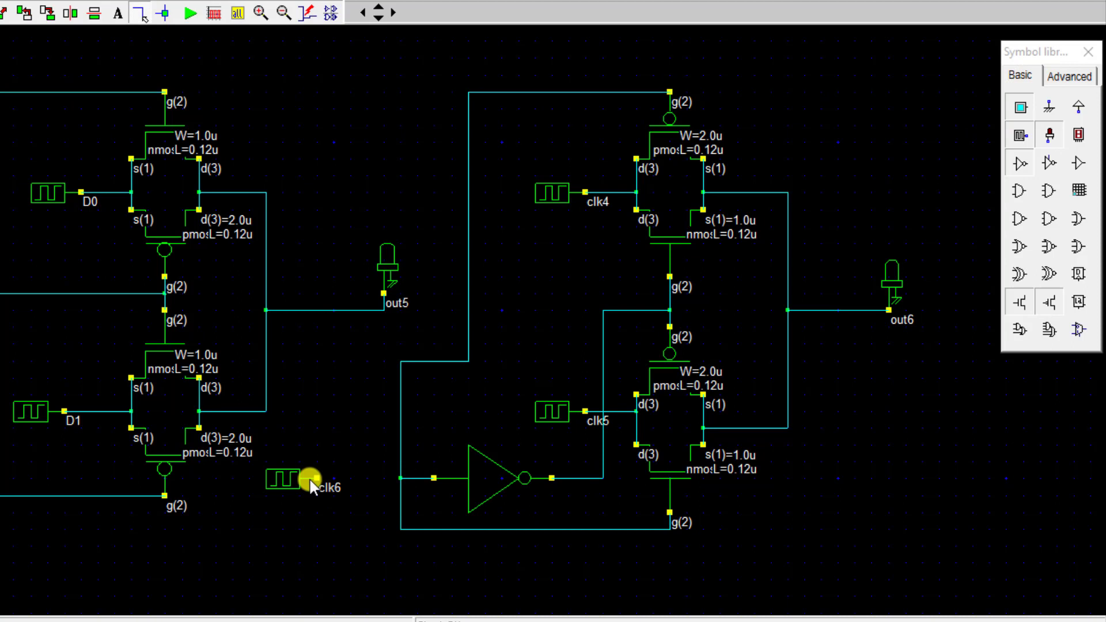
left_click_drag(317, 480, 401, 479)
double_click(284, 481)
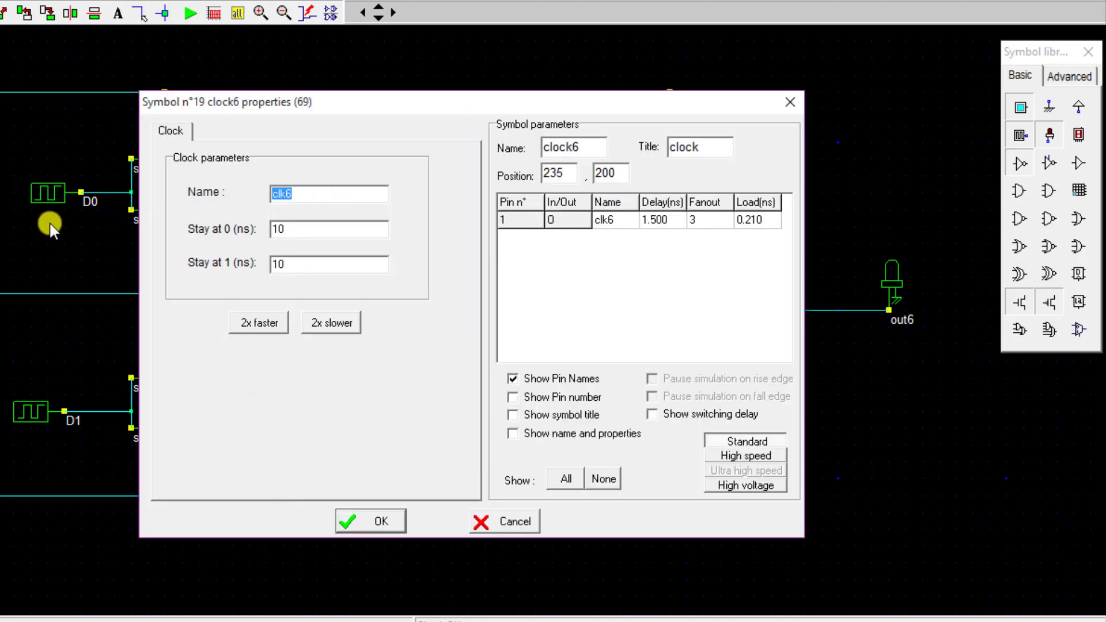
type("S1")
left_click(374, 525)
Step: Rename the right group's upper input clock d2 and its lower input clock d3
double_click(563, 189)
type("d2")
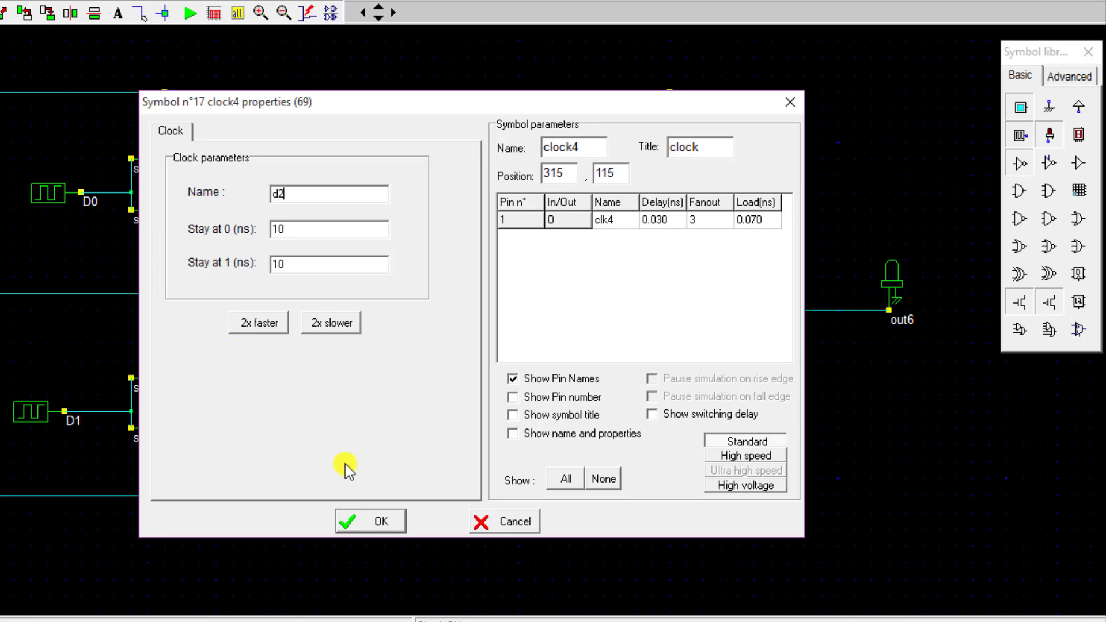
key("Return")
double_click(563, 412)
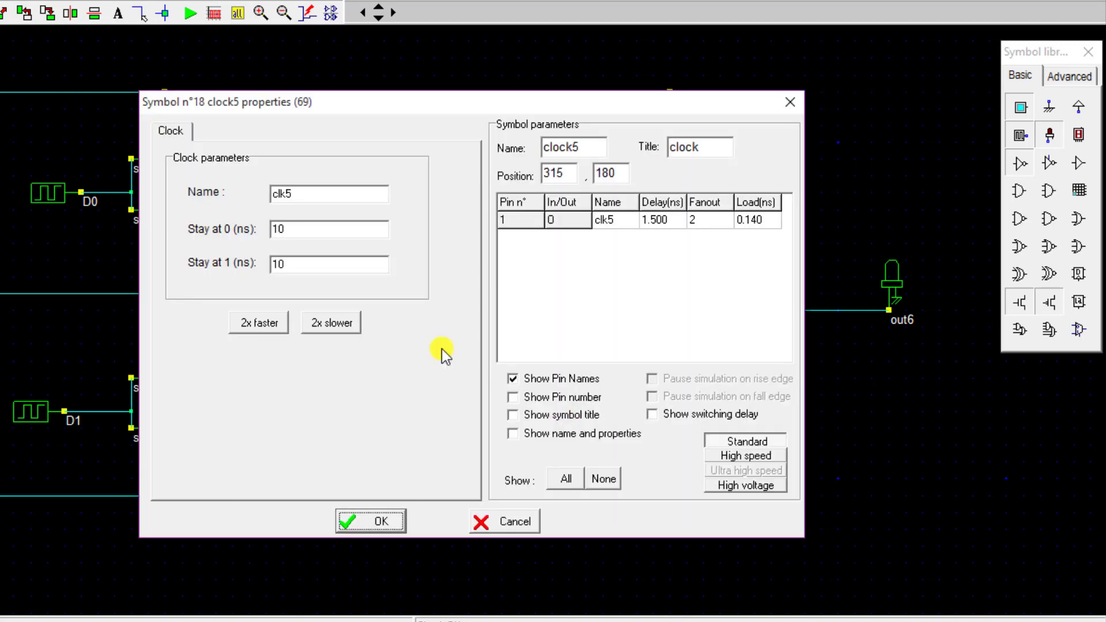
type("d3")
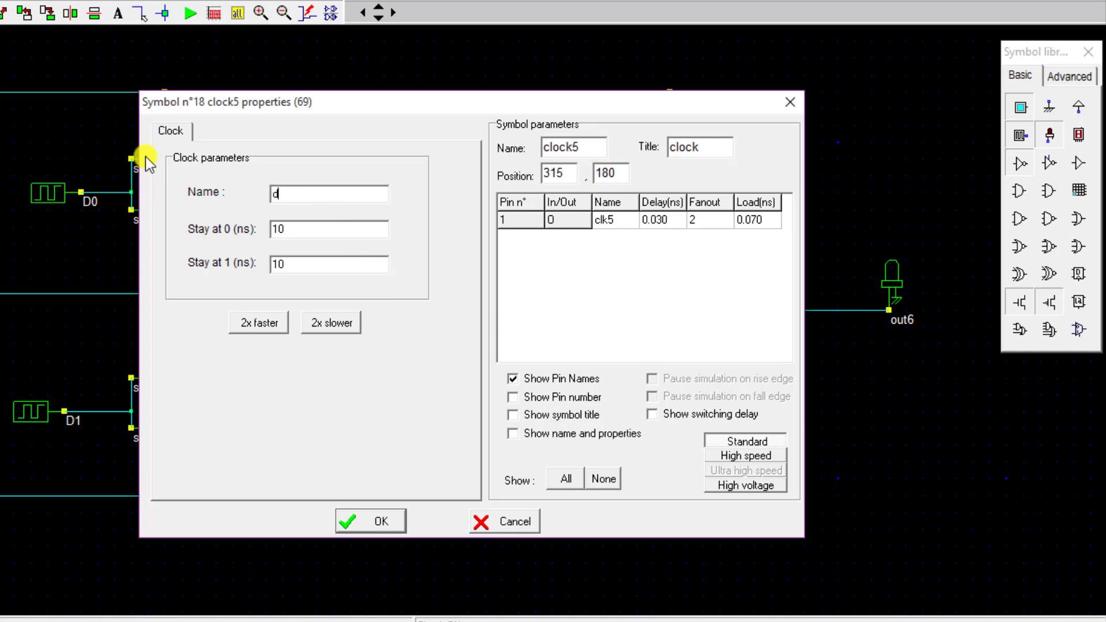
left_click(358, 520)
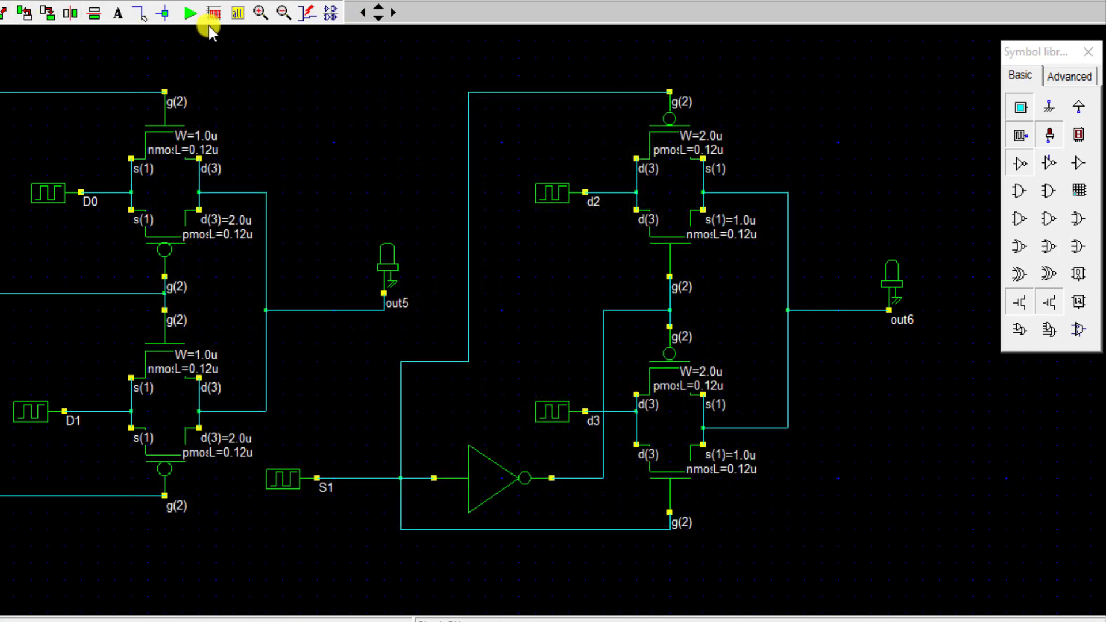
Step: Run the simulation of both multiplexers, watch the wire states and output lights, and stop it
left_click(284, 13)
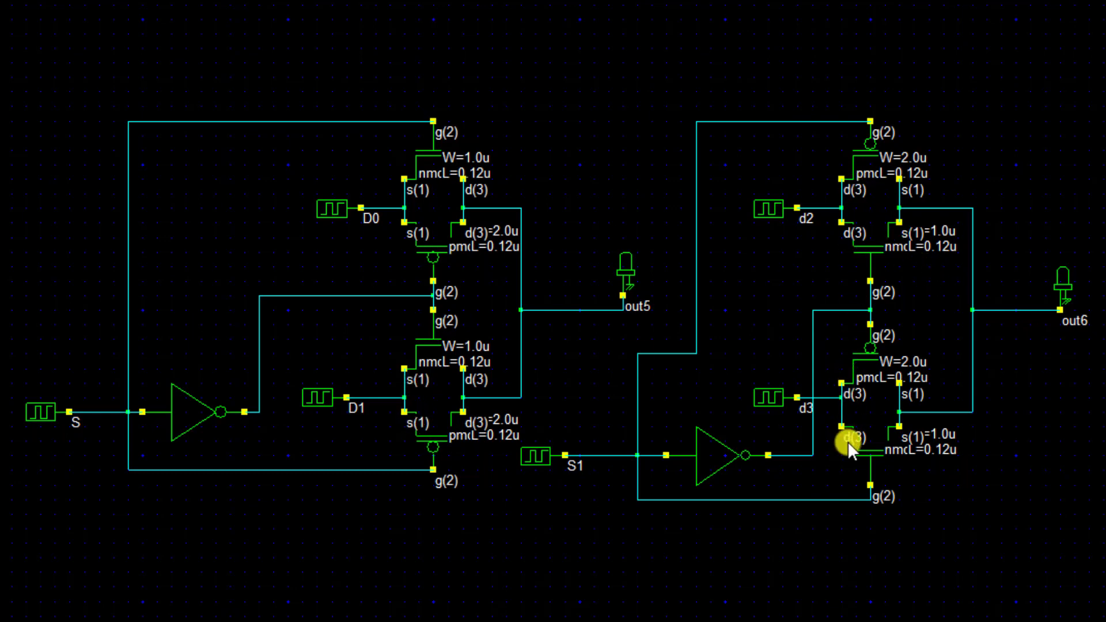
left_click(303, 63)
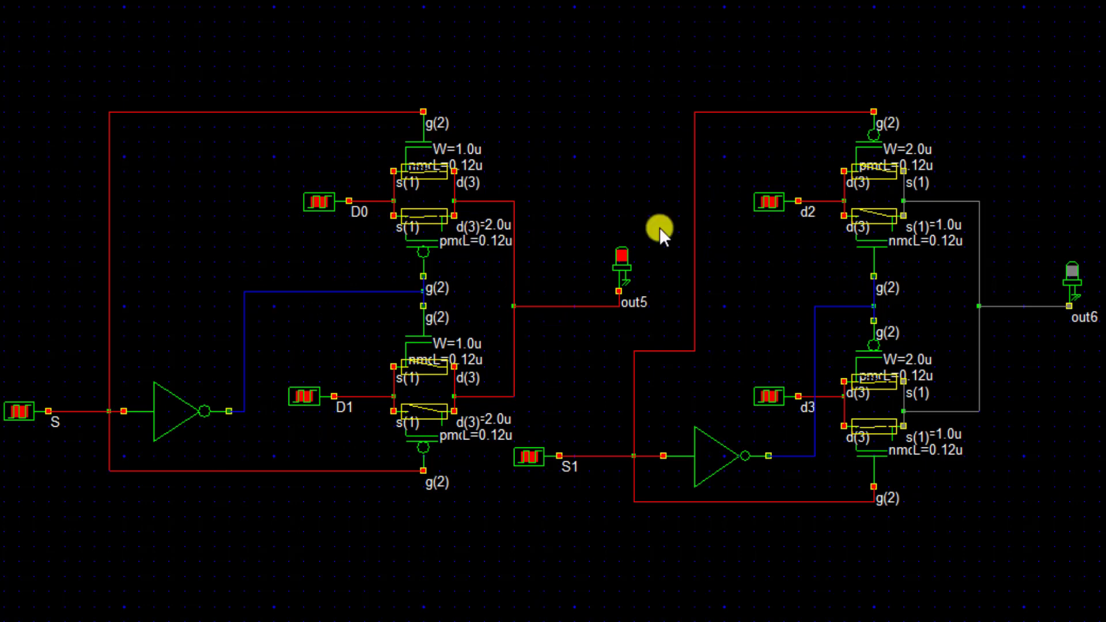
left_click(1101, 551)
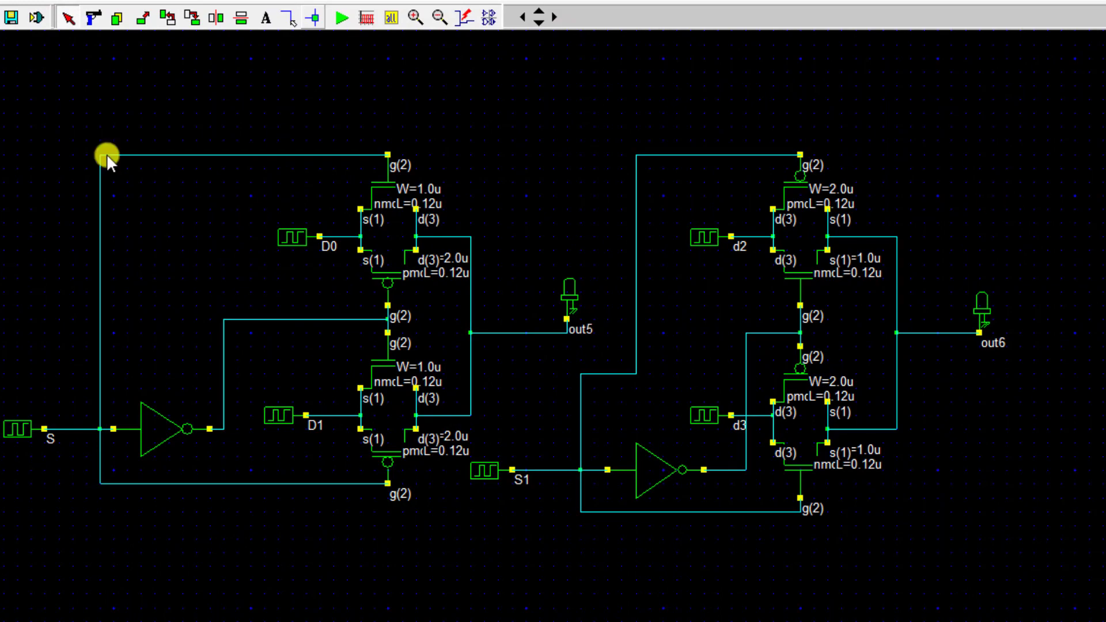
Step: Copy the right multiplexer and place the duplicate in the empty area to its right
left_click(117, 19)
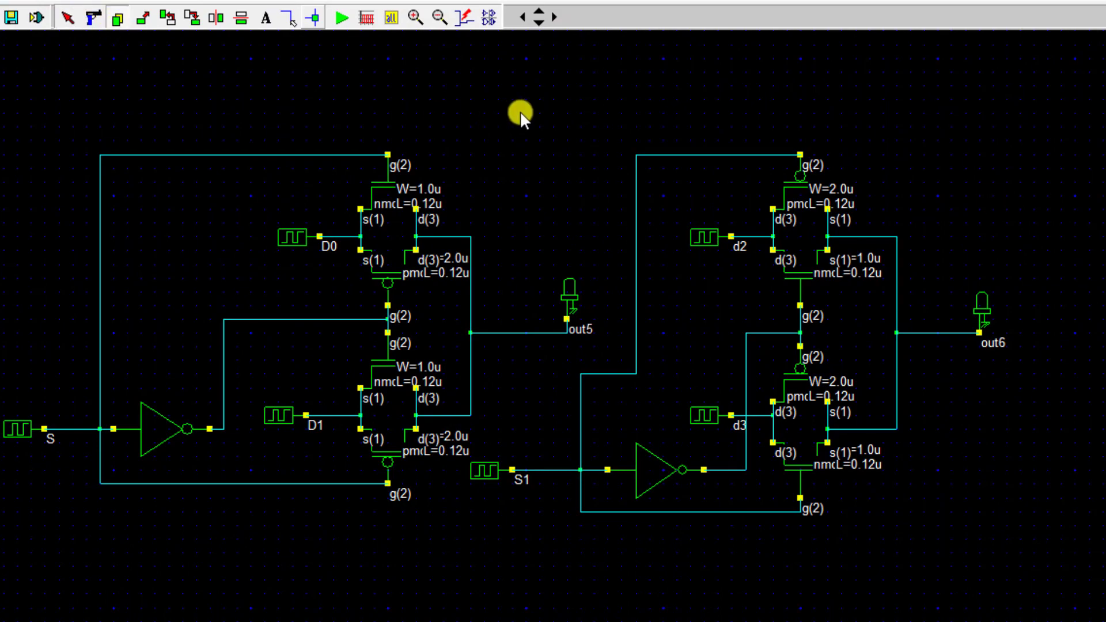
left_click_drag(505, 105, 1034, 540)
key("Right")
left_click(1037, 574)
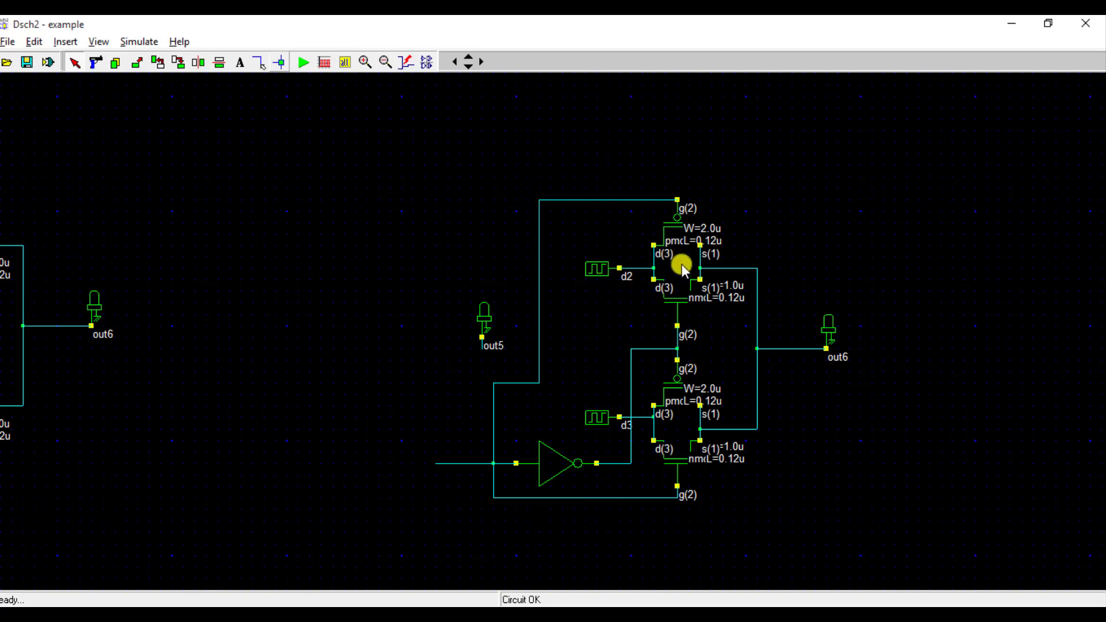
Step: Delete the copied circuit's d2 and d3 clocks, both output lights and the wires joining its source terminals to the output
left_click(91, 62)
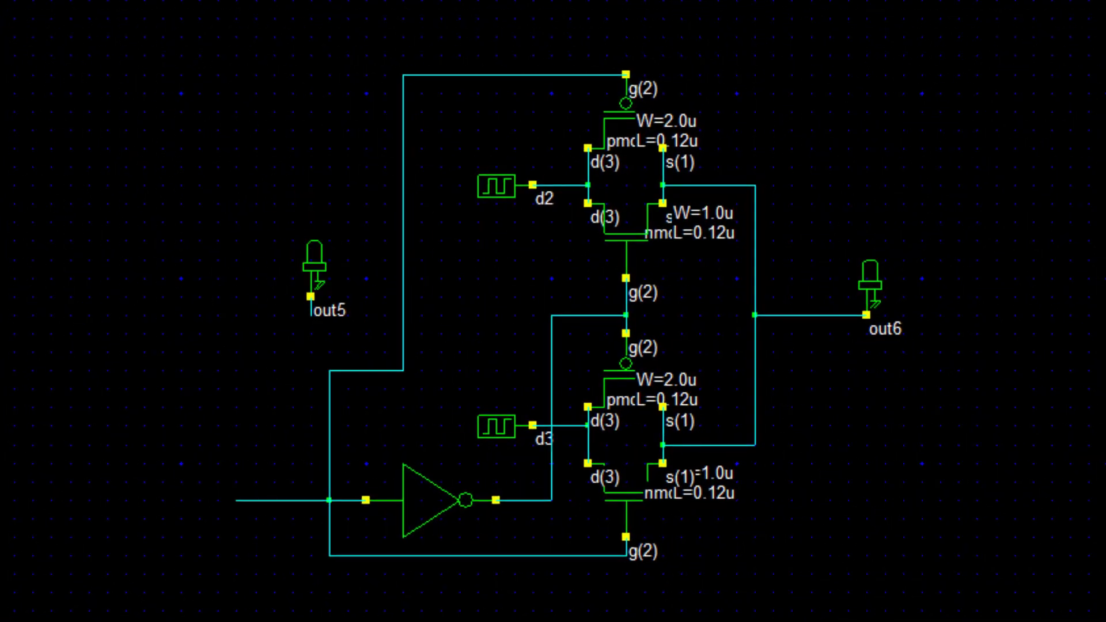
left_click(496, 186)
left_click(496, 427)
left_click(316, 262)
left_click(709, 186)
left_click(755, 248)
left_click(870, 280)
left_click(720, 446)
left_click(755, 383)
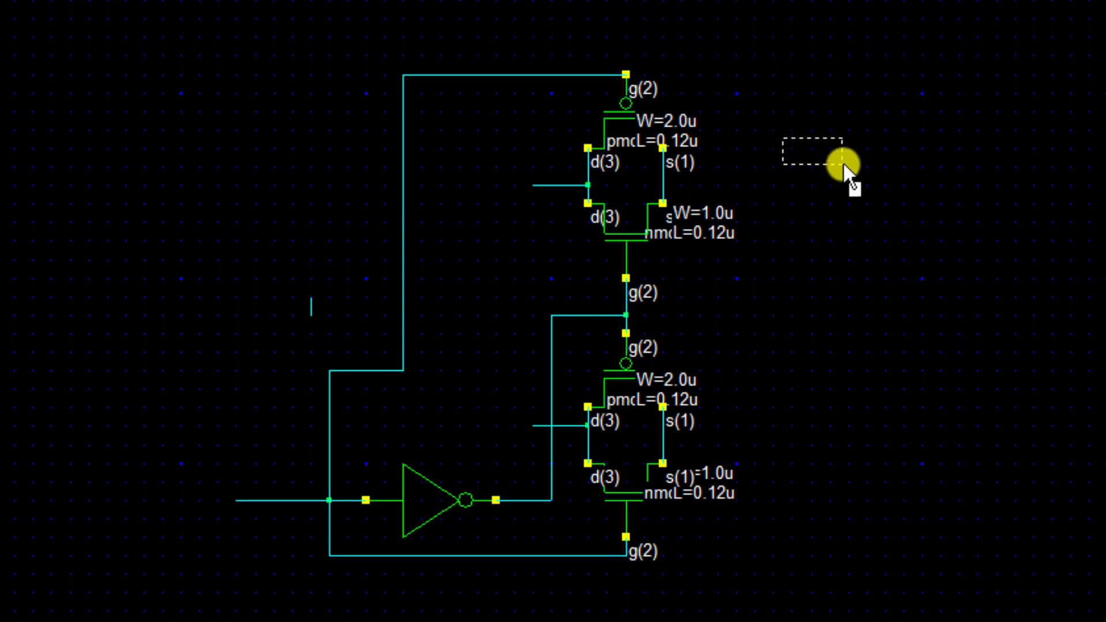
Step: Place a clock on the source side of each of the copy's pairs and wire it to the joined source terminals
left_click_drag(842, 162, 838, 178)
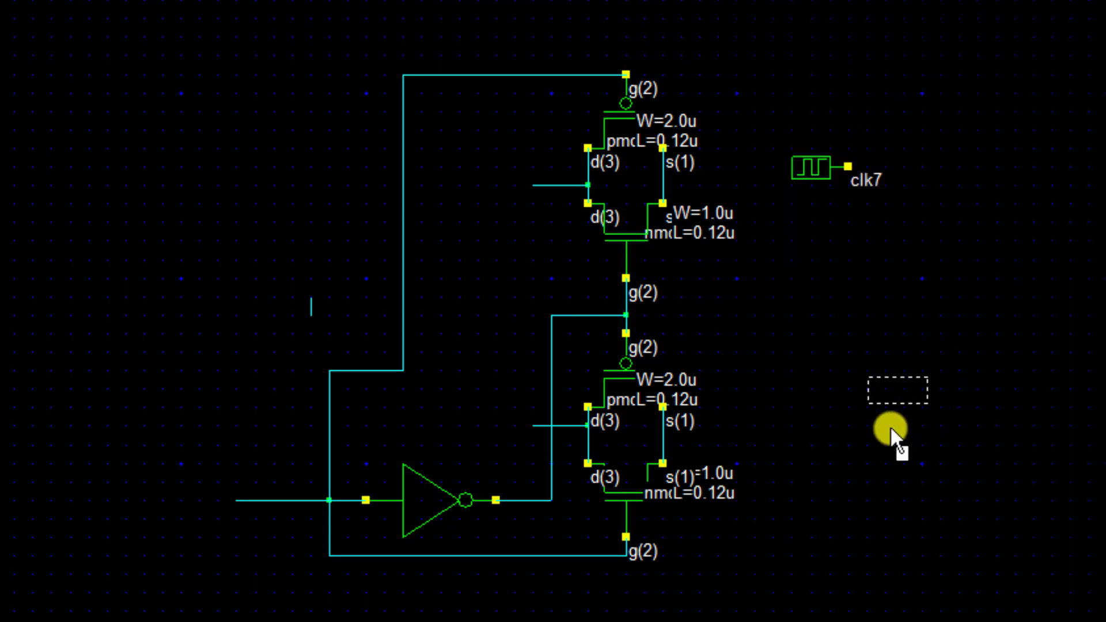
left_click(857, 432)
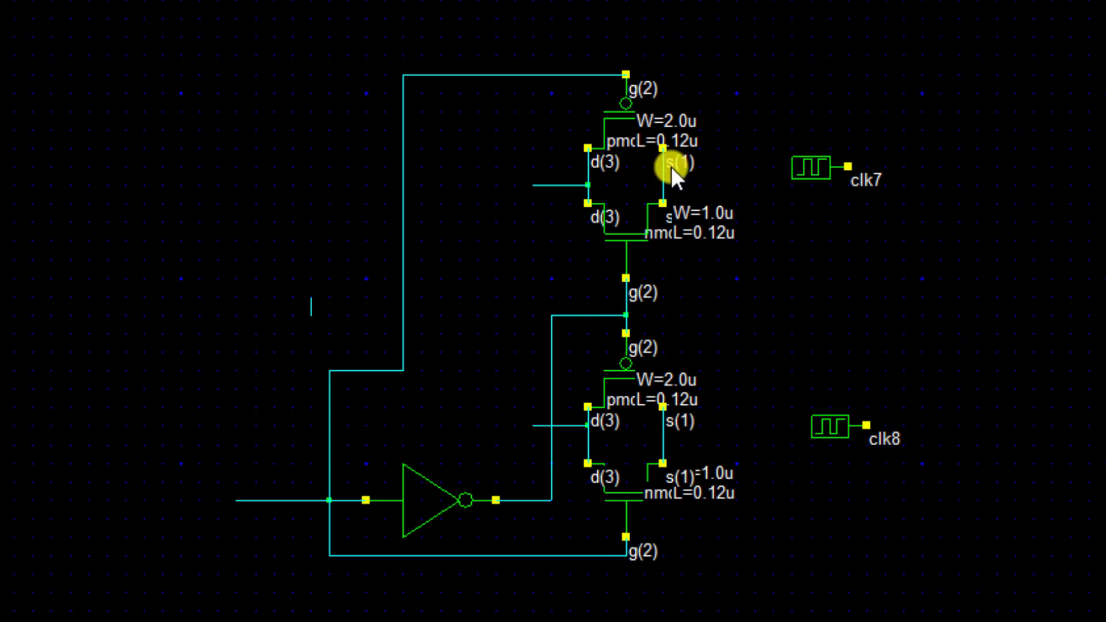
mouse_move(663, 185)
left_mouse_down()
mouse_move(829, 203)
mouse_move(864, 229)
mouse_move(858, 184)
left_mouse_up()
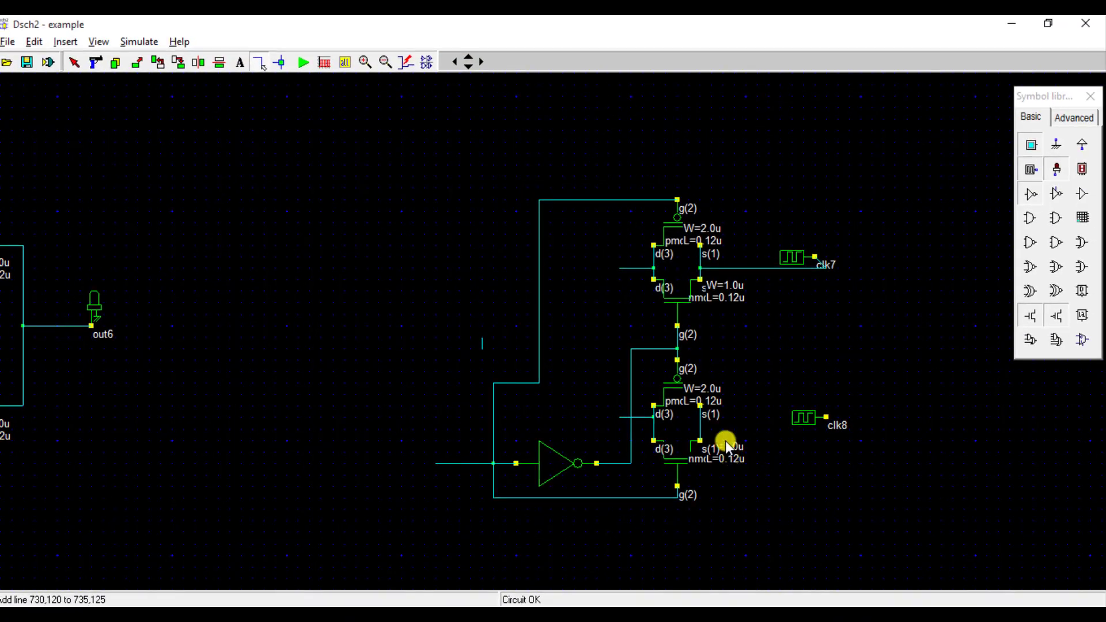
mouse_move(700, 430)
left_mouse_down()
mouse_move(777, 434)
mouse_move(779, 458)
mouse_move(842, 450)
left_mouse_up()
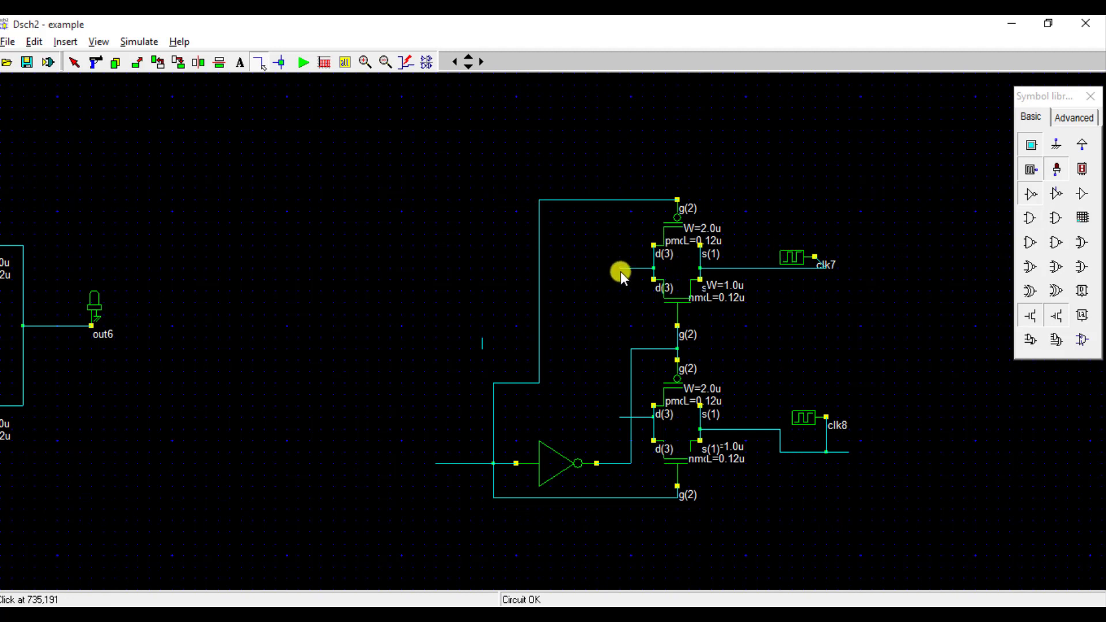
Step: Join the drain sides of the copy's two pairs with wire and connect an output light to them
left_click_drag(621, 271, 620, 417)
left_click_drag(1056, 169, 619, 315)
left_click(264, 61)
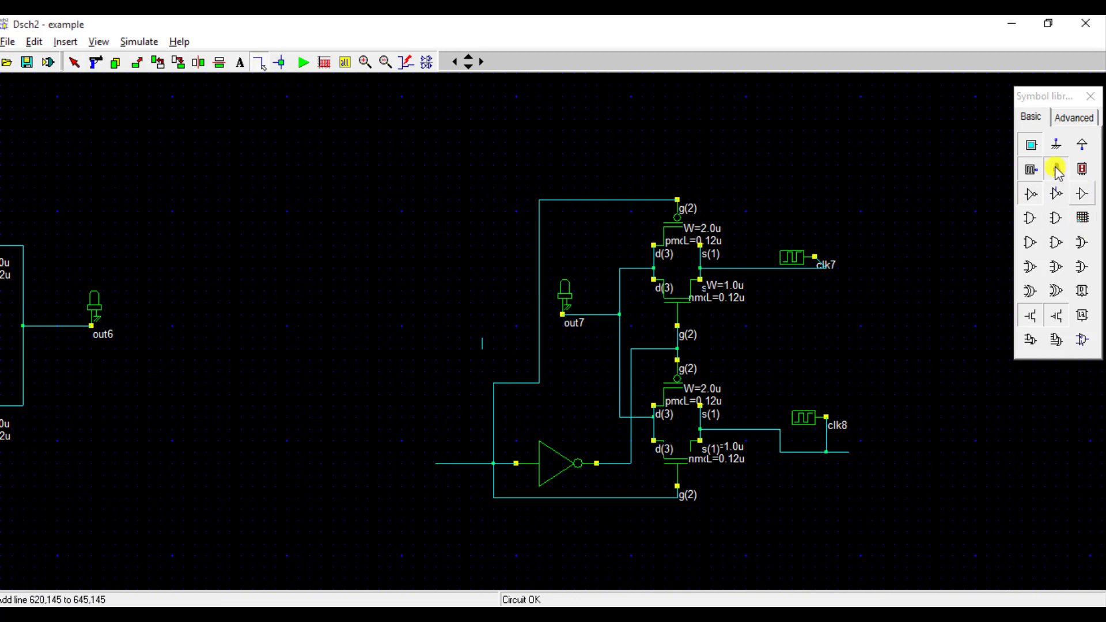
Step: Place a clock ahead of the copied inverter and wire it to the inverter's input
left_click_drag(1031, 169, 439, 464)
left_click(259, 62)
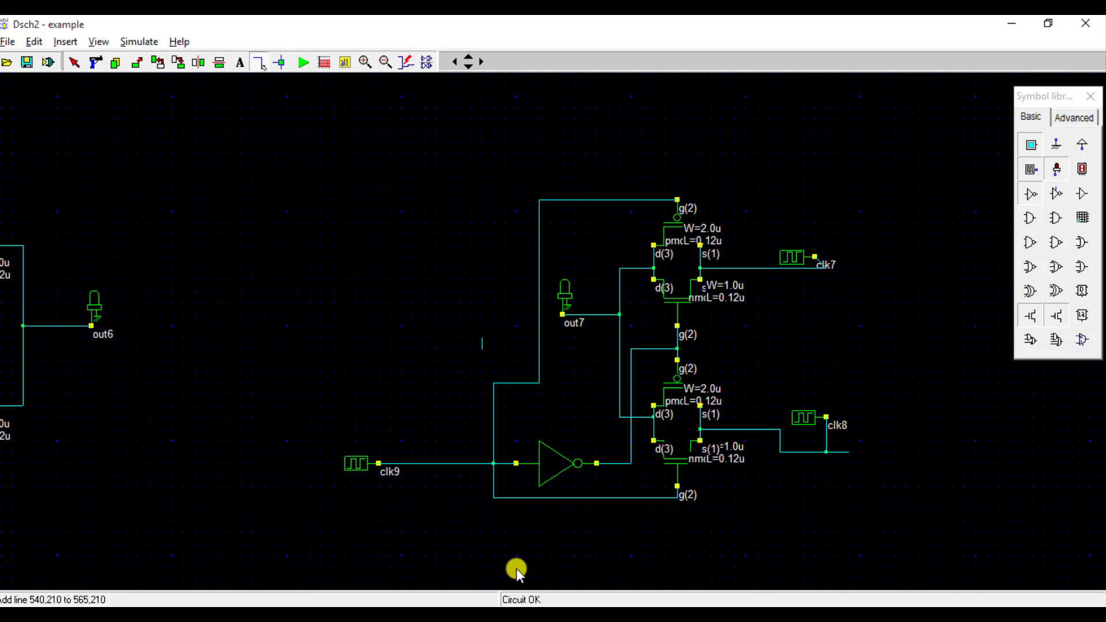
Step: Simulate all three multiplexers, examine their timing diagrams and output lights, and stop the simulation
left_click(455, 64)
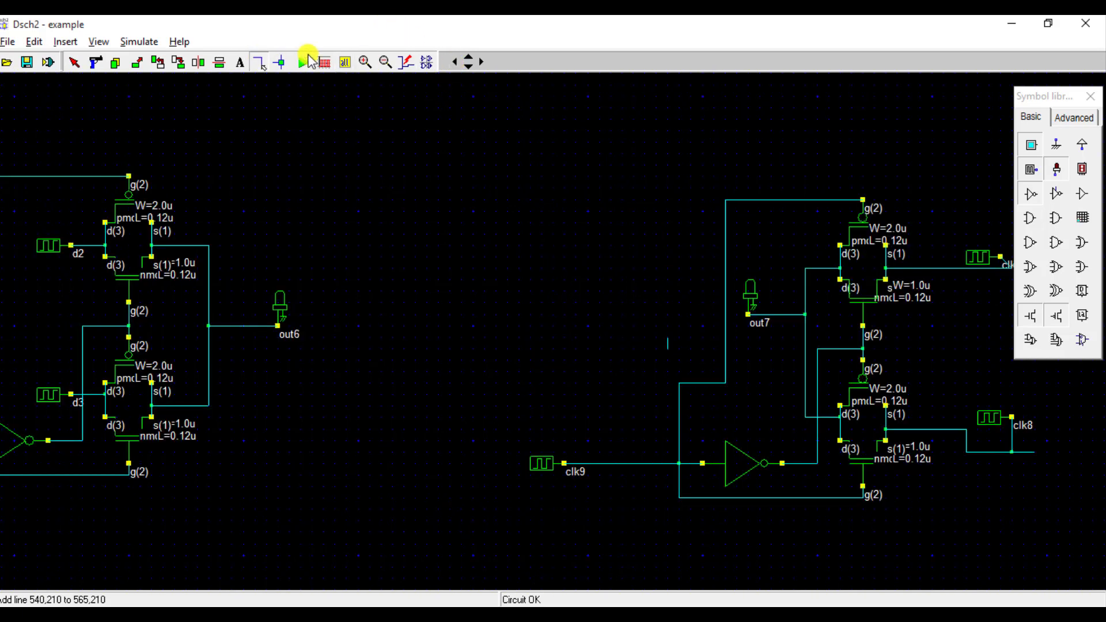
left_click(385, 61)
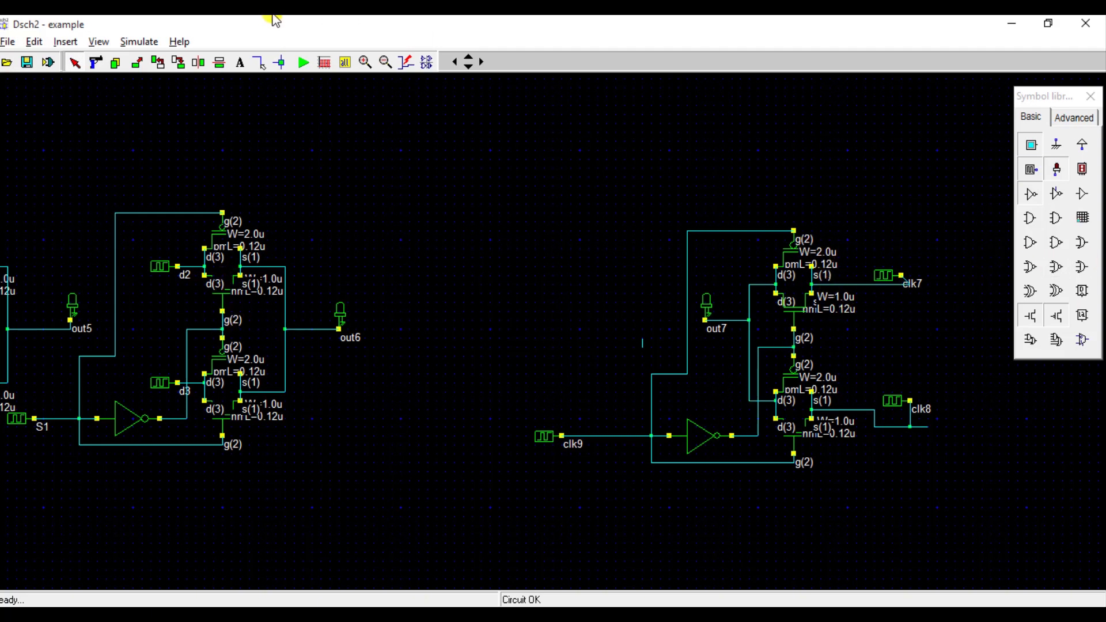
left_click(303, 62)
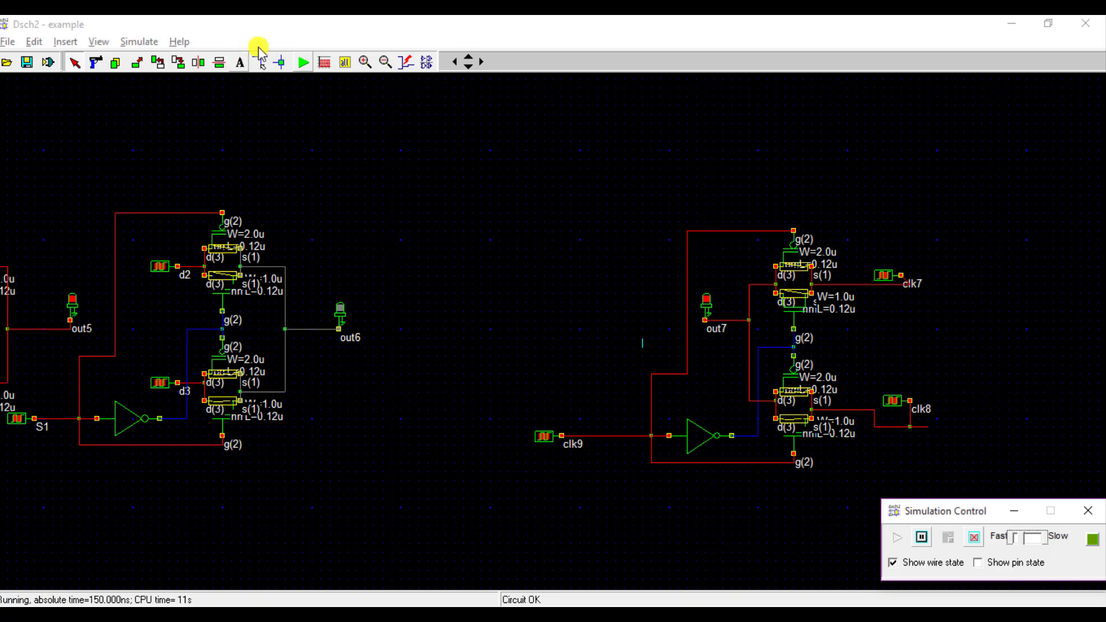
left_click(326, 63)
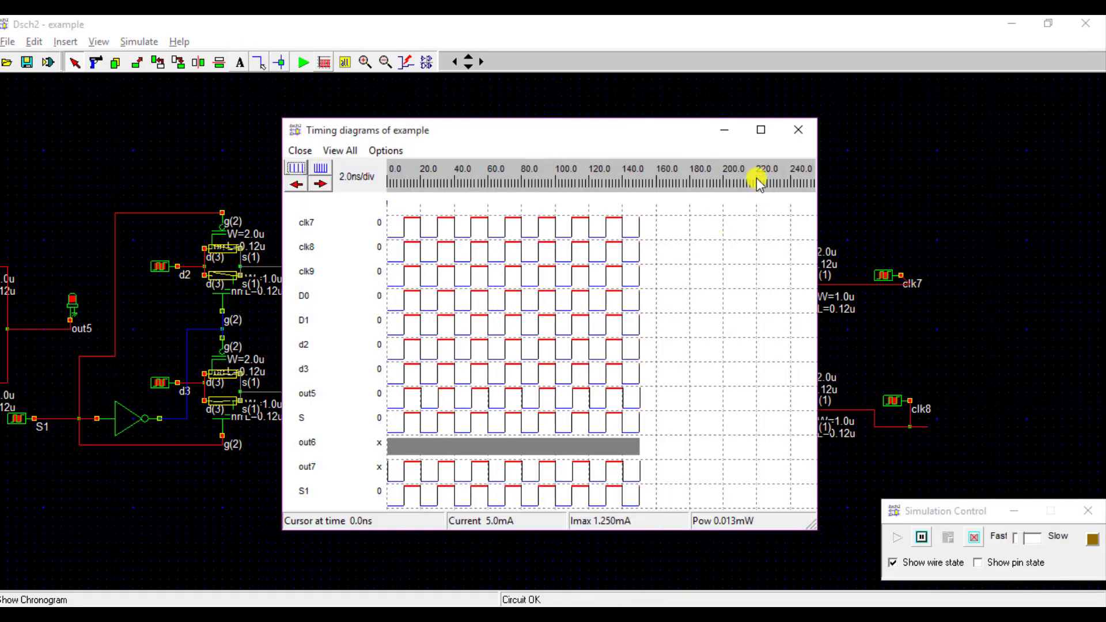
left_click(761, 130)
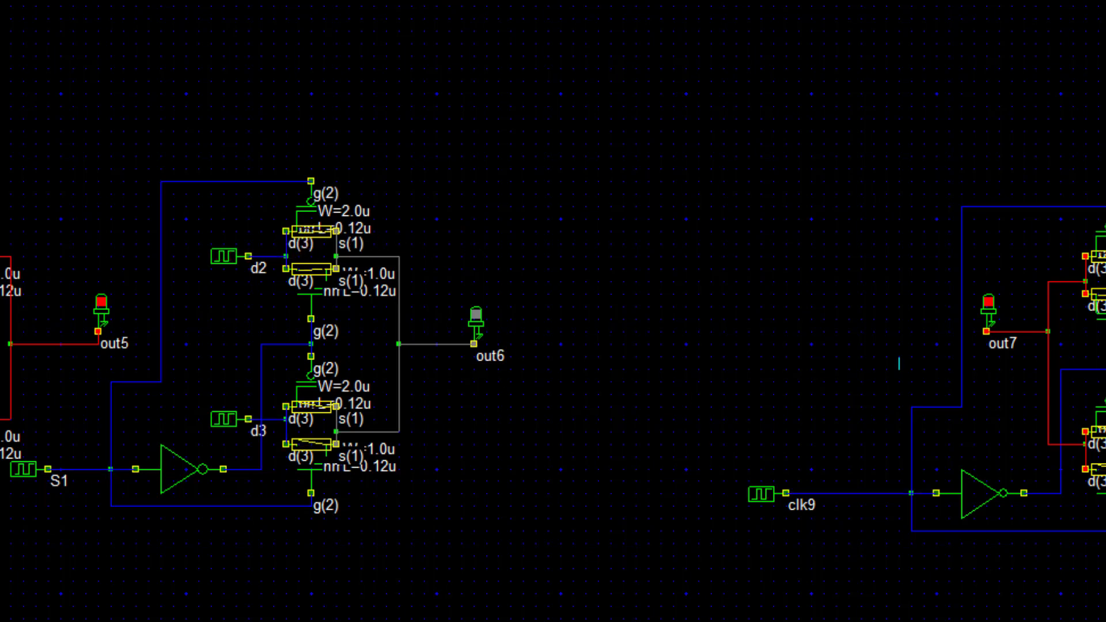
key("Left")
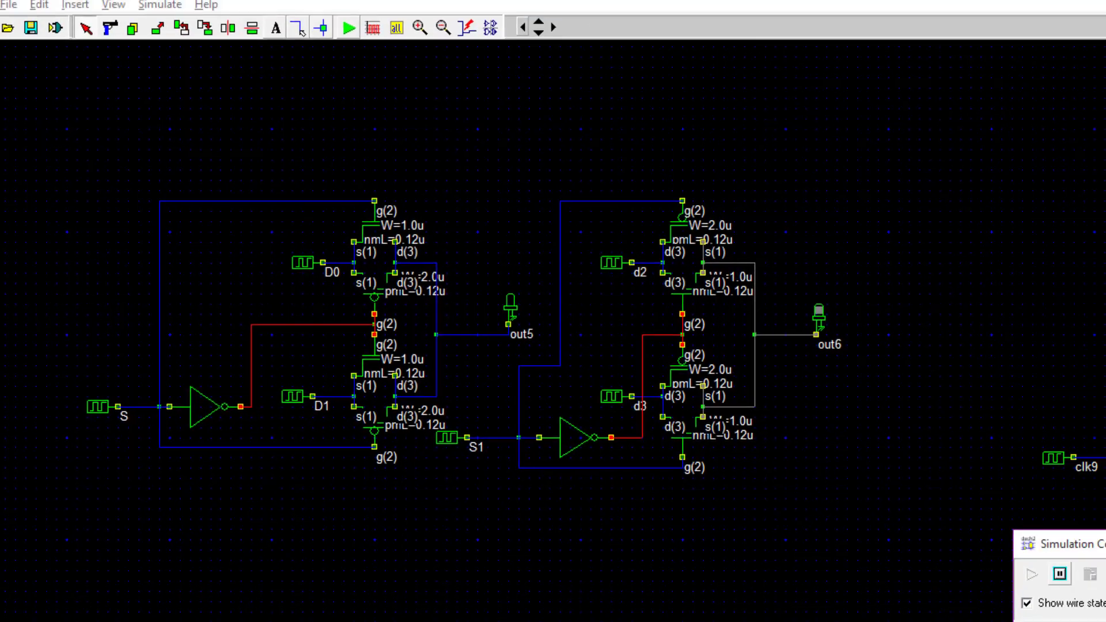
left_click(1082, 511)
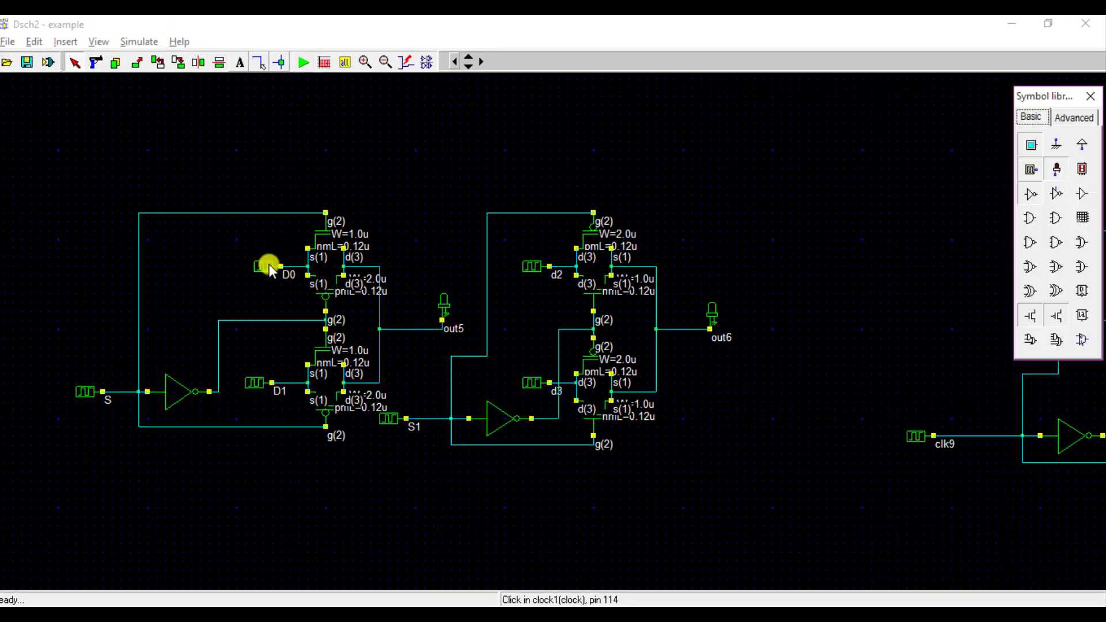
Step: Check the low and high times in the properties of clocks D0 and D1
double_click(305, 262)
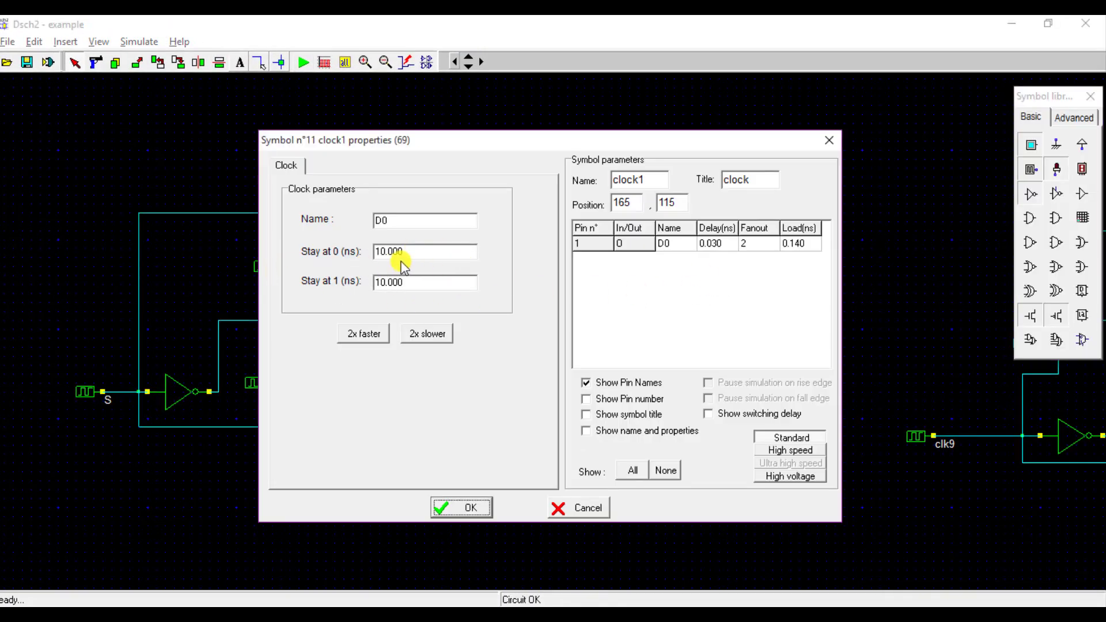
left_click(444, 510)
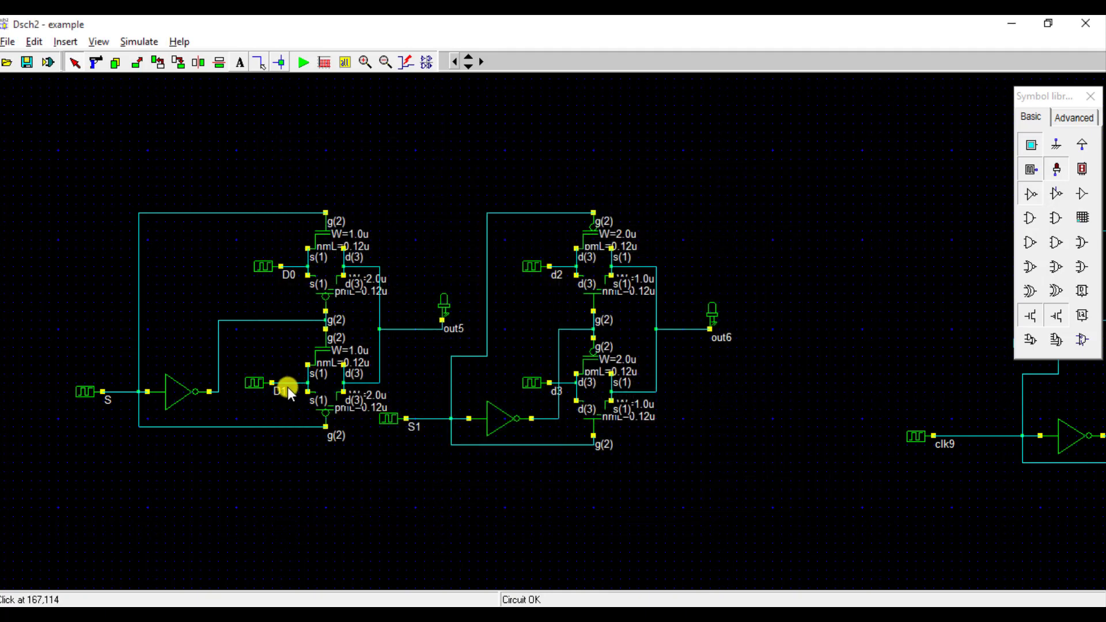
double_click(254, 384)
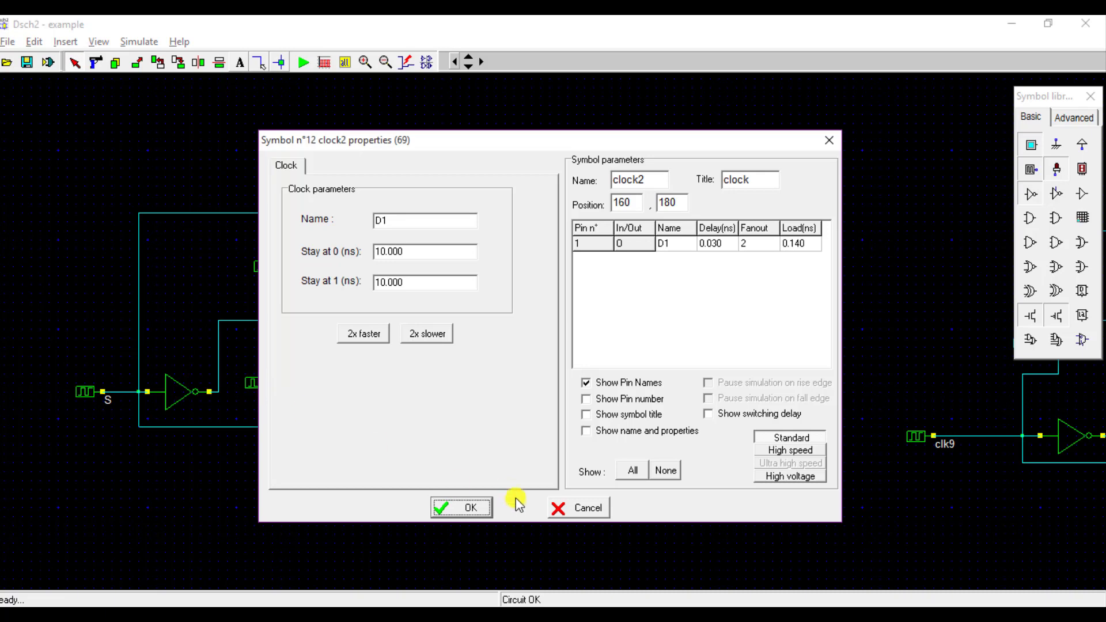
left_click(469, 506)
Step: Slow down the select clock S to 40 ns at 0 and 40 ns at 1
double_click(84, 391)
left_click(433, 339)
left_click(429, 334)
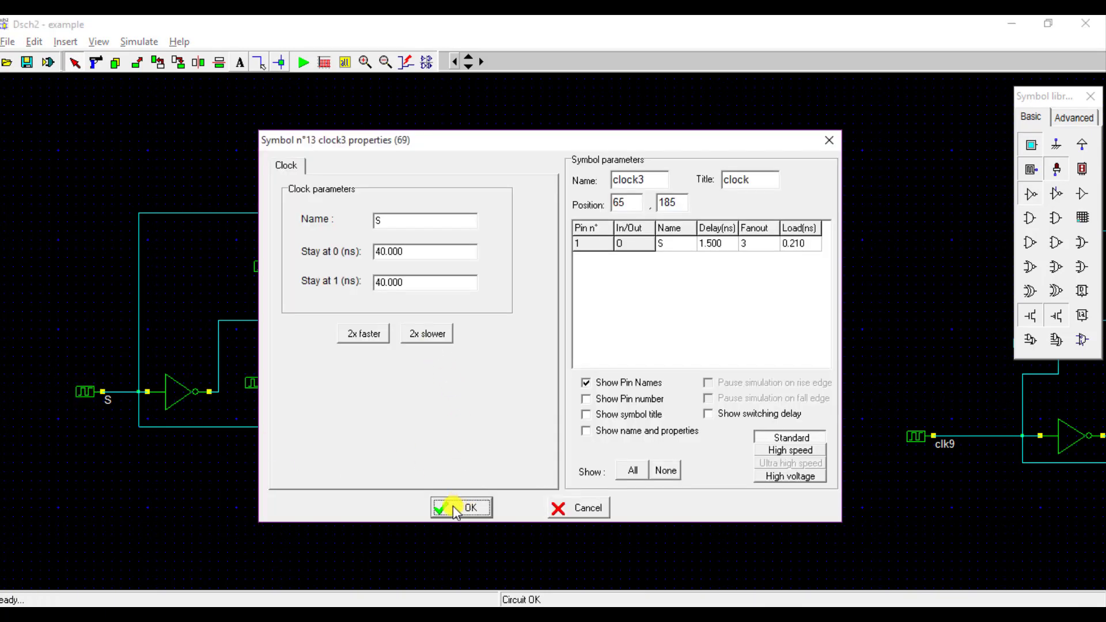
left_click(455, 506)
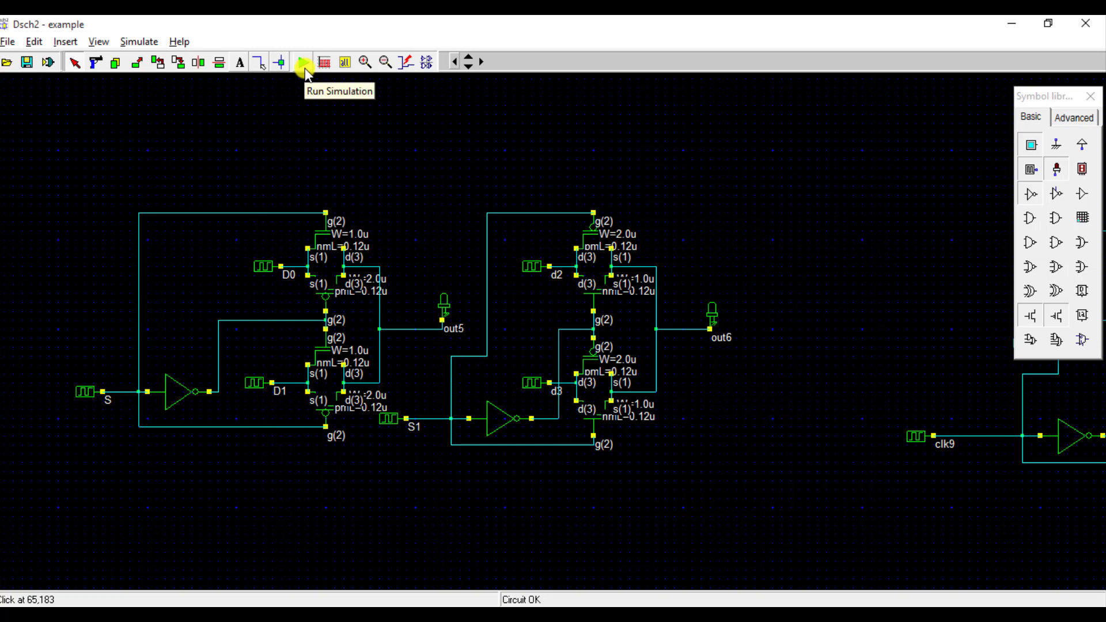
Step: Rerun the simulation, check the timing diagram with the slower select clock, and view the third multiplexer
left_click(304, 63)
left_click(1075, 27)
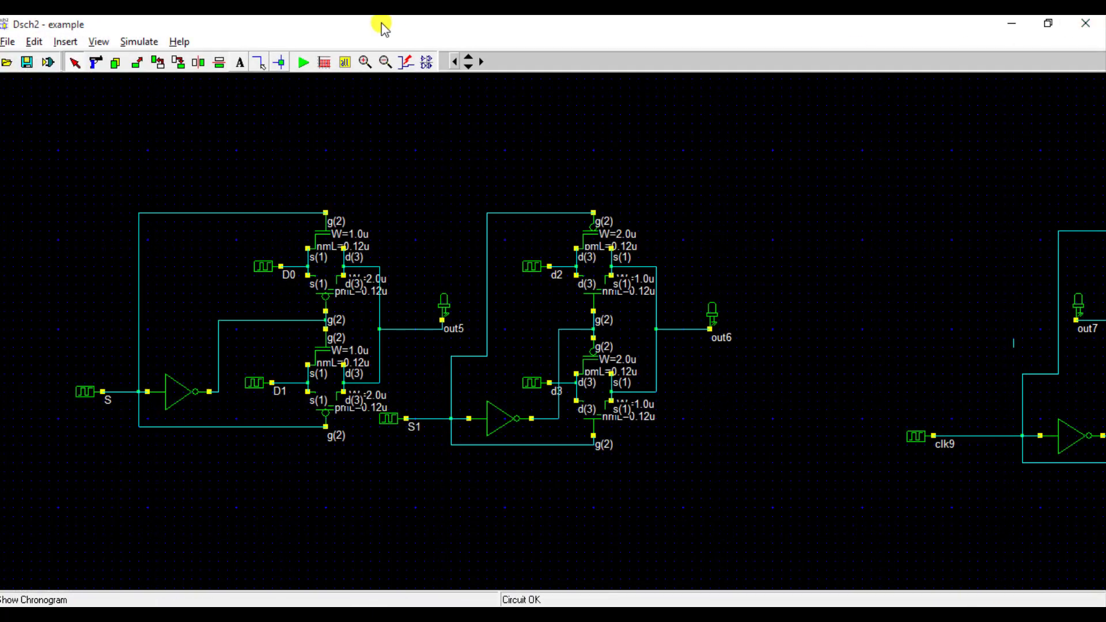
left_click(482, 61)
left_click(482, 62)
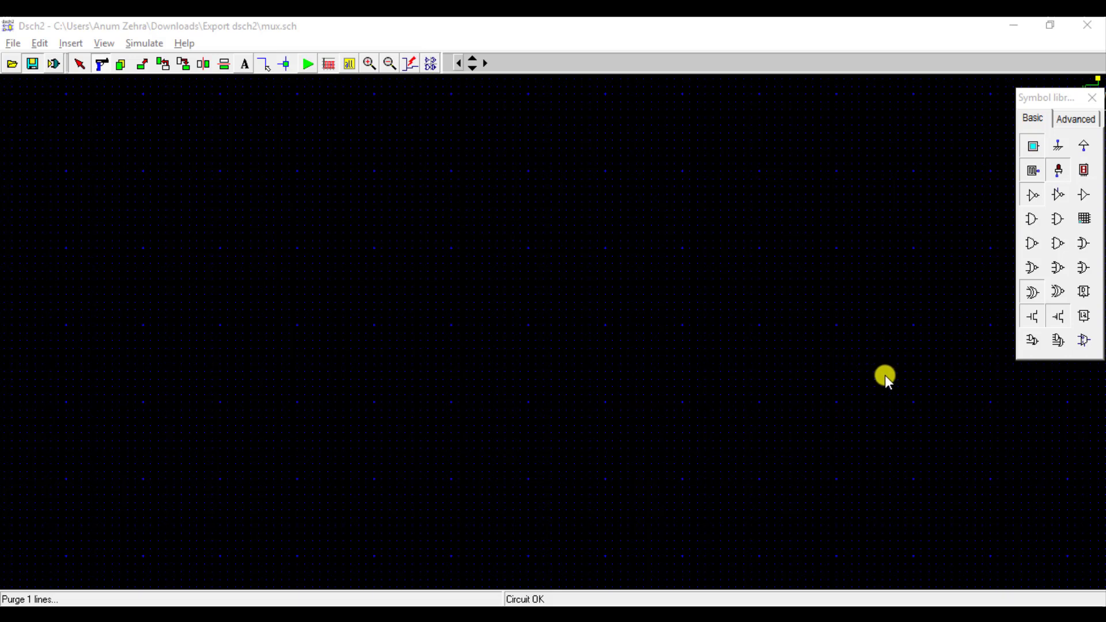
Step: Dismiss the save prompt and reopen the schematic mux.sch from the Export dsch2 folder
left_click(12, 64)
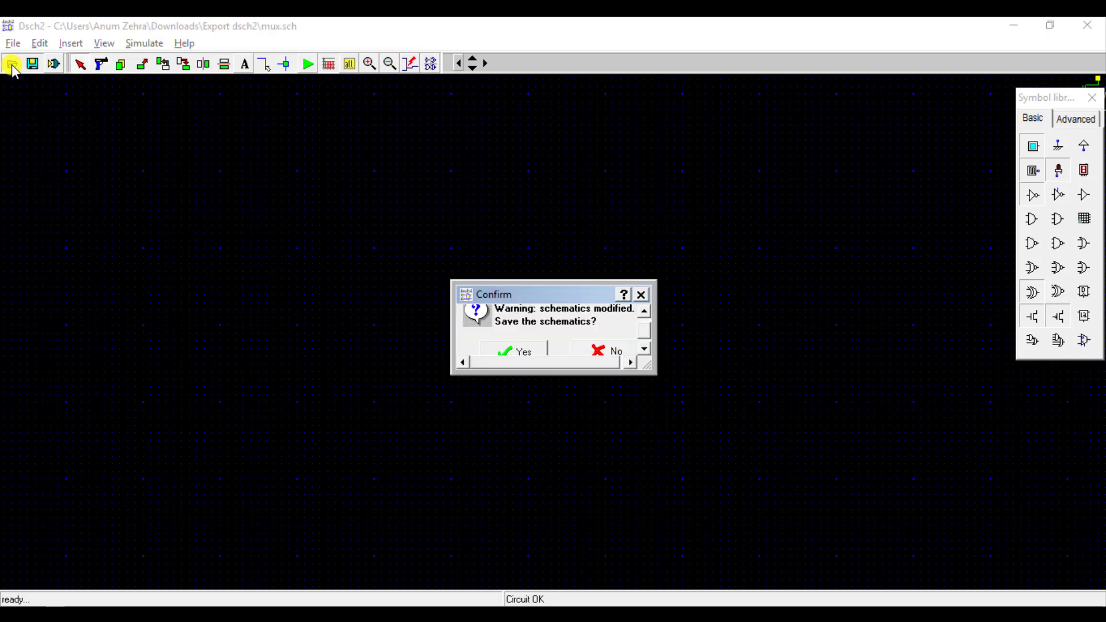
left_click(579, 352)
scroll(539, 277, "down", 2)
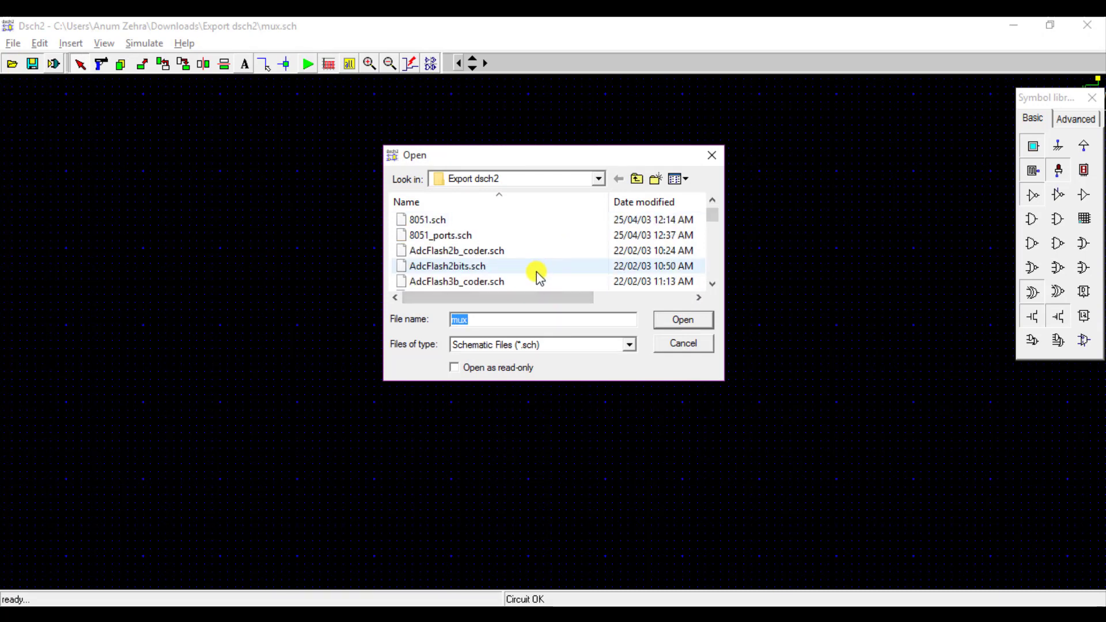
scroll(536, 273, "down", 5)
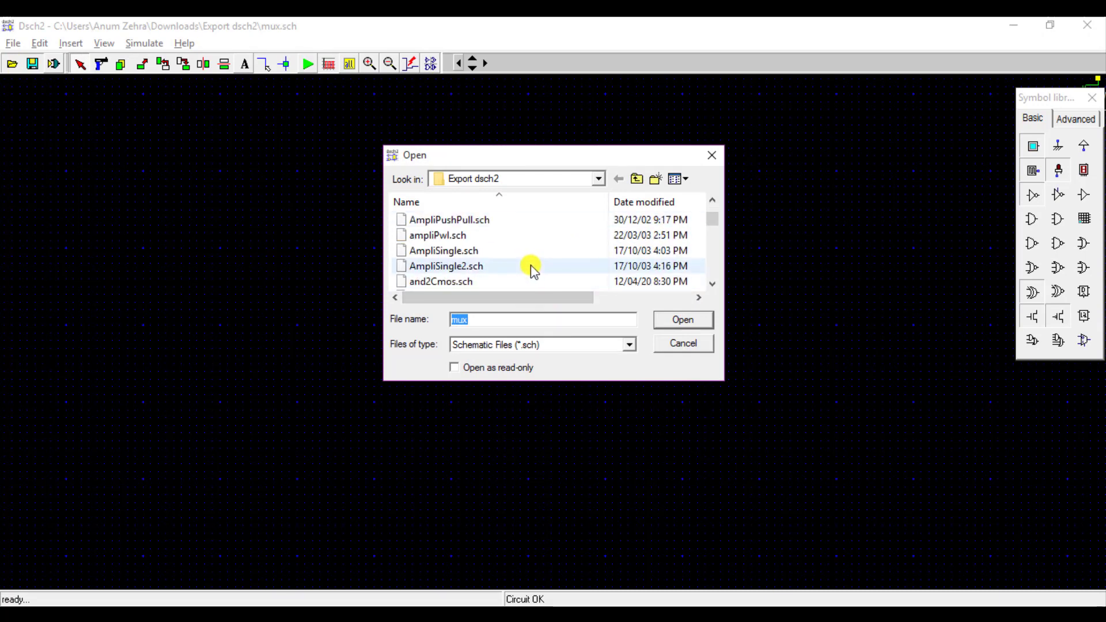
scroll(531, 272, "down", 1)
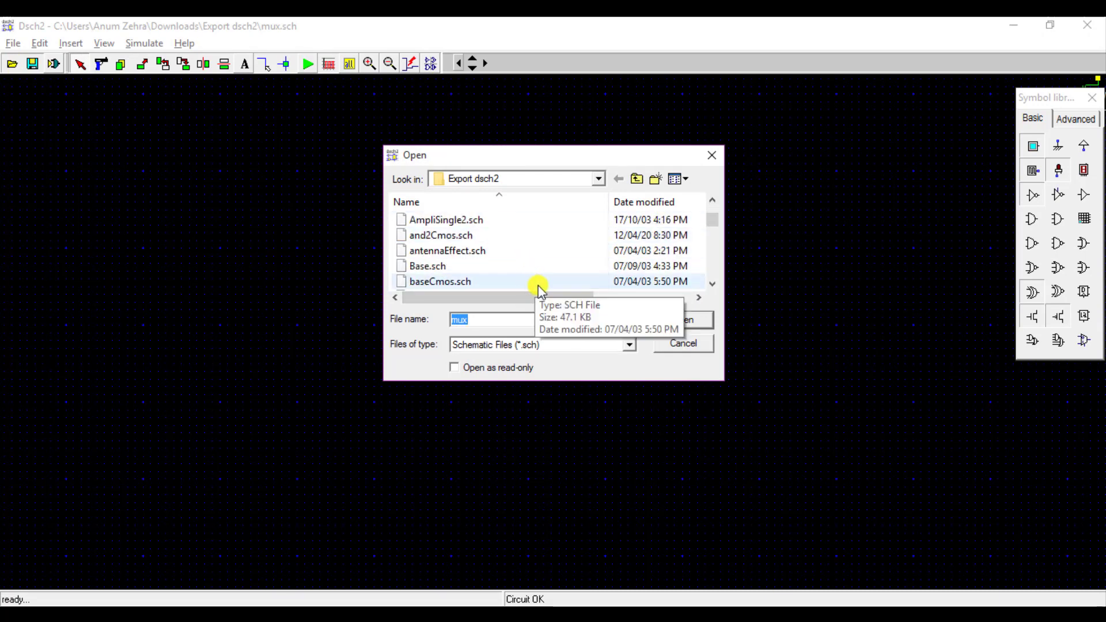
scroll(540, 280, "down", 2)
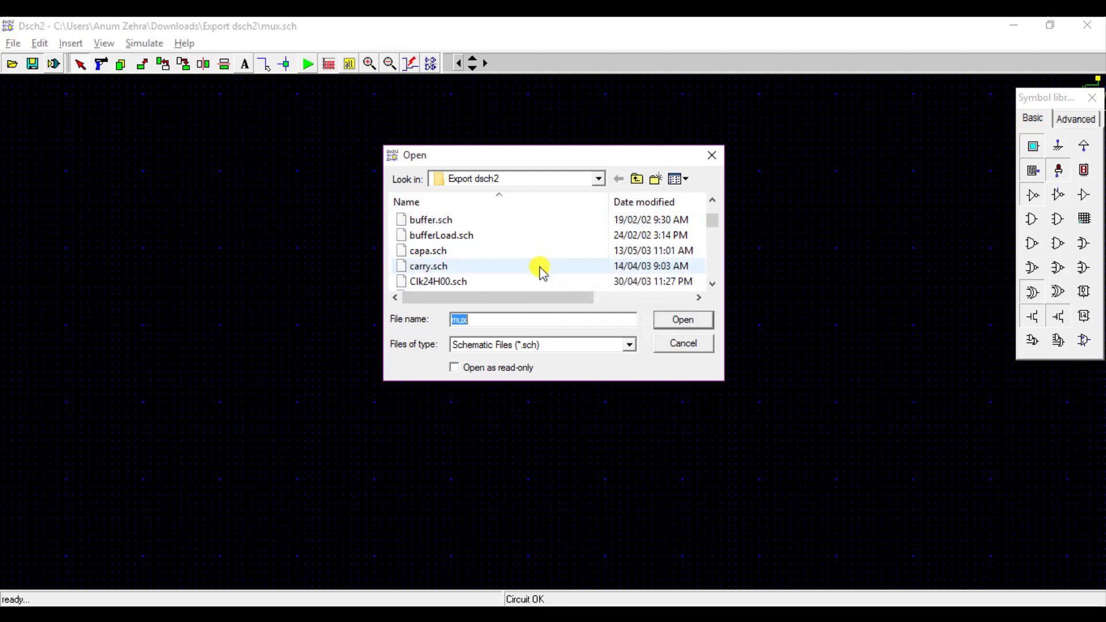
scroll(542, 273, "down", 1)
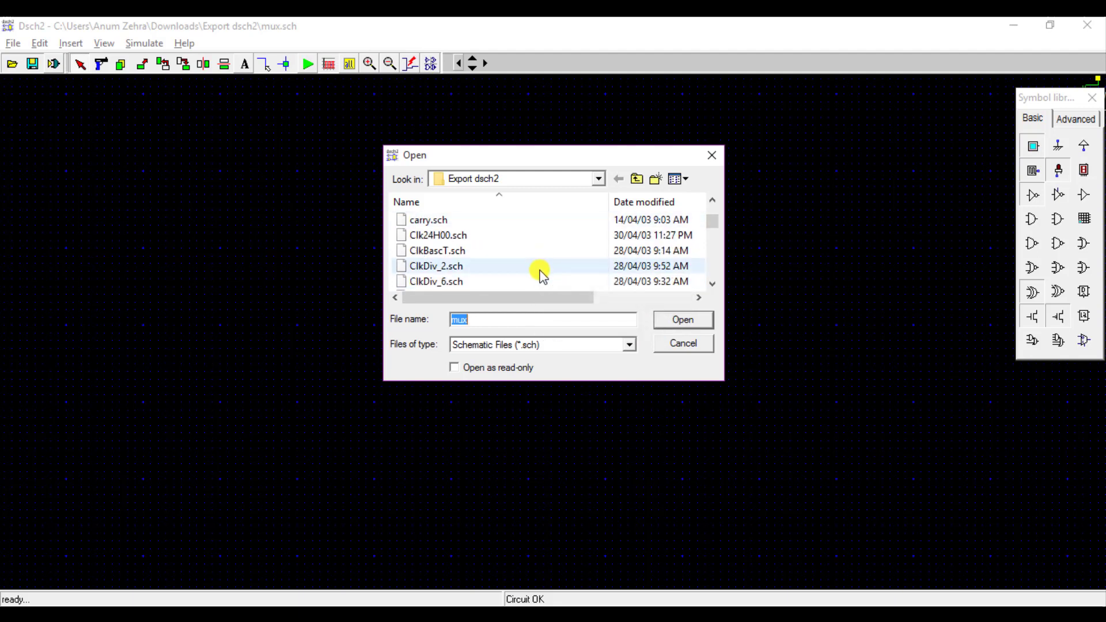
scroll(542, 272, "down", 4)
scroll(542, 273, "down", 8)
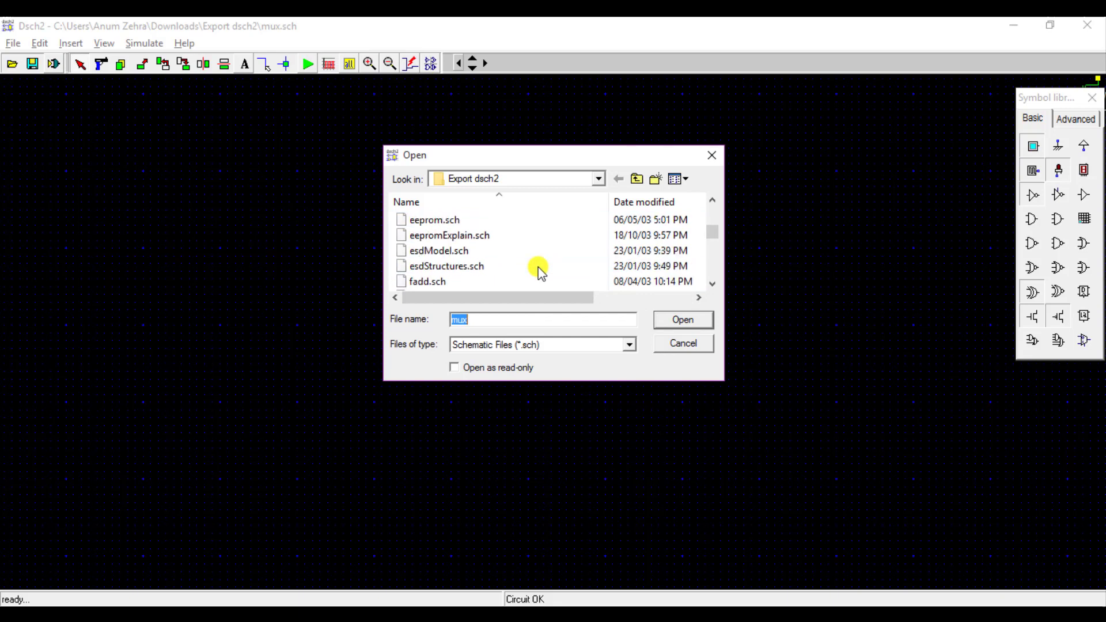
scroll(539, 273, "down", 8)
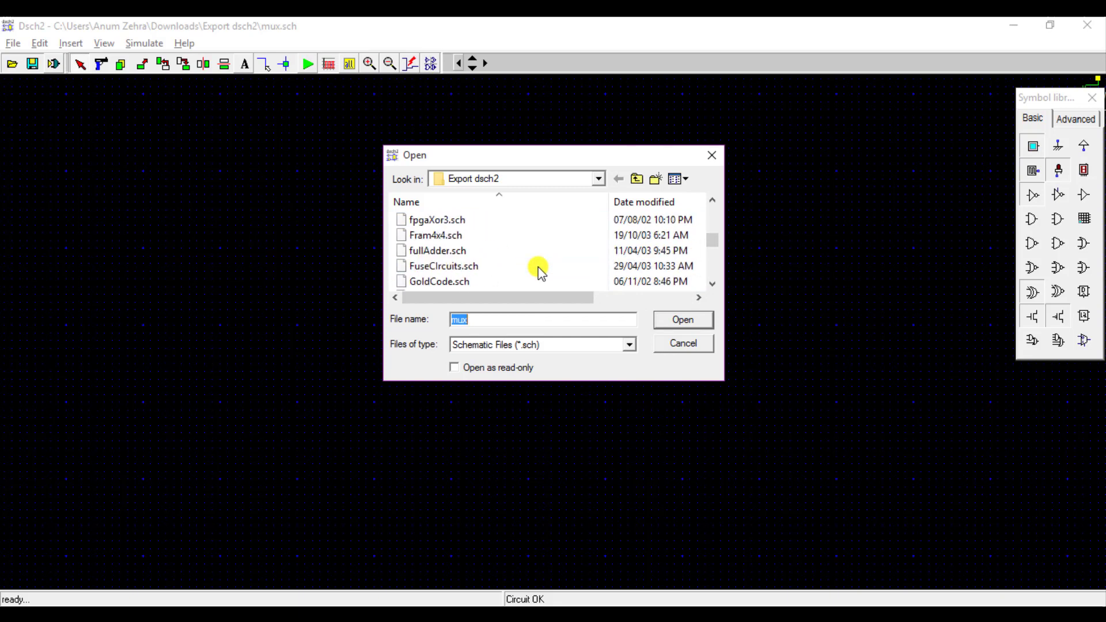
scroll(531, 271, "down", 6)
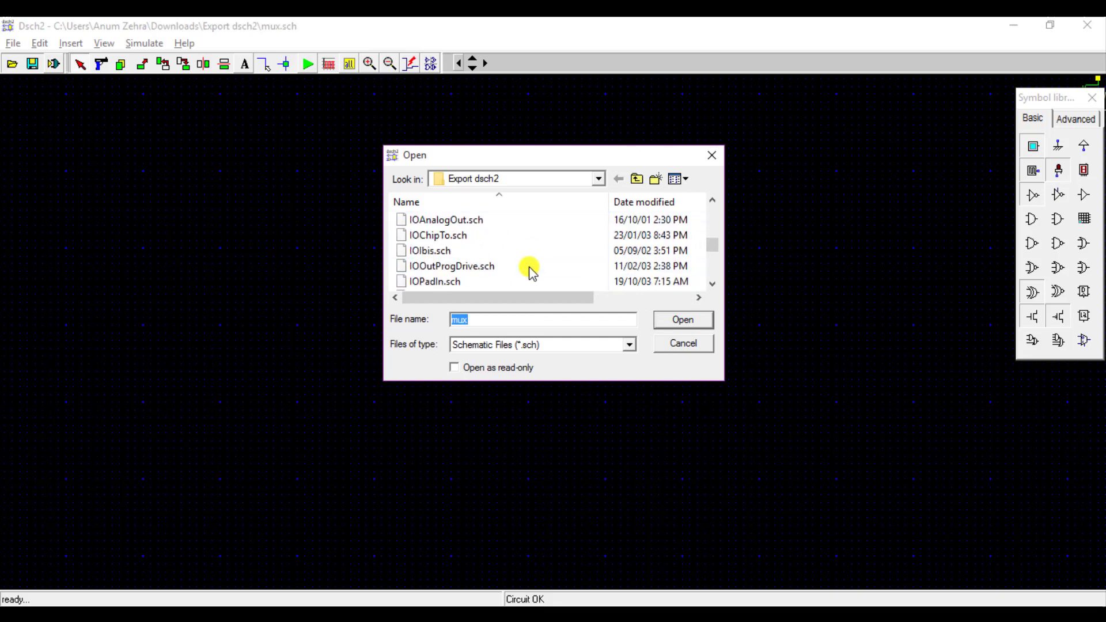
scroll(531, 271, "down", 7)
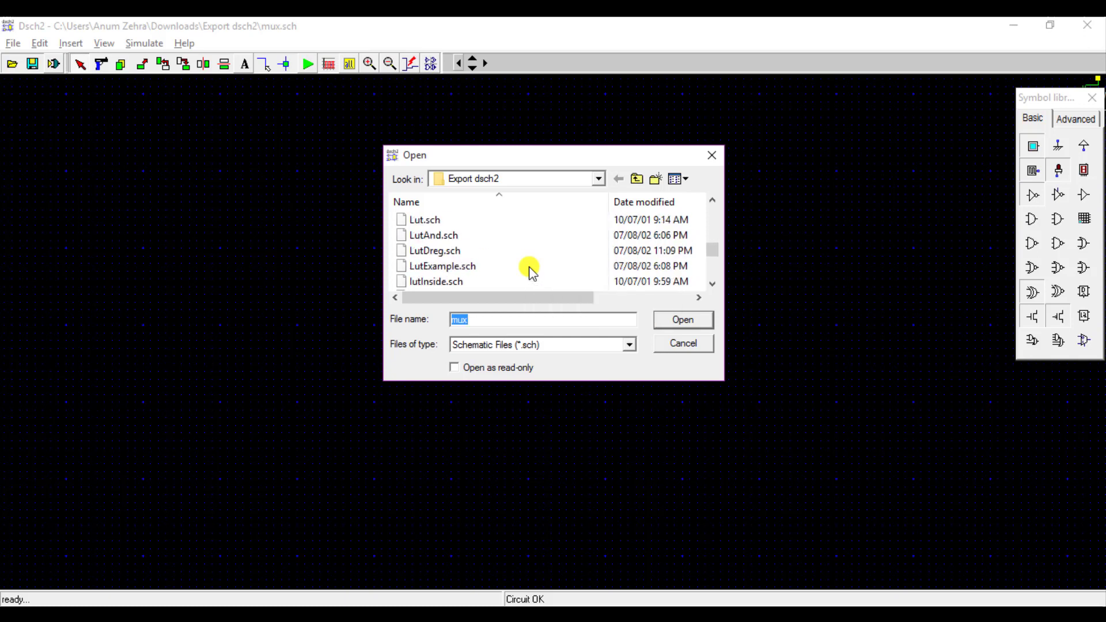
scroll(529, 270, "down", 2)
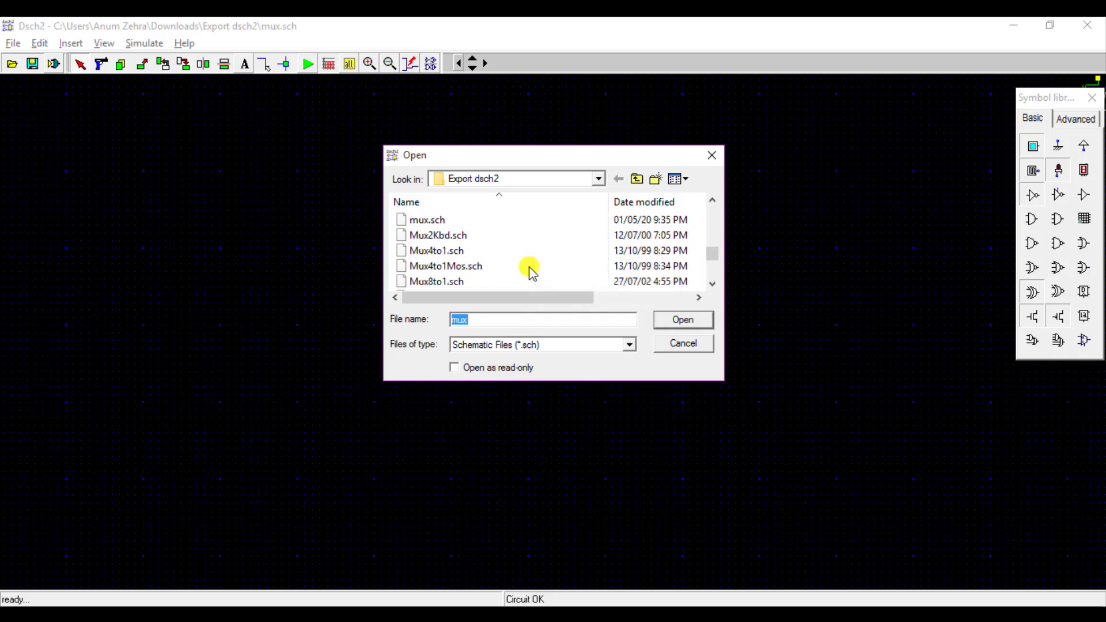
left_click(671, 315)
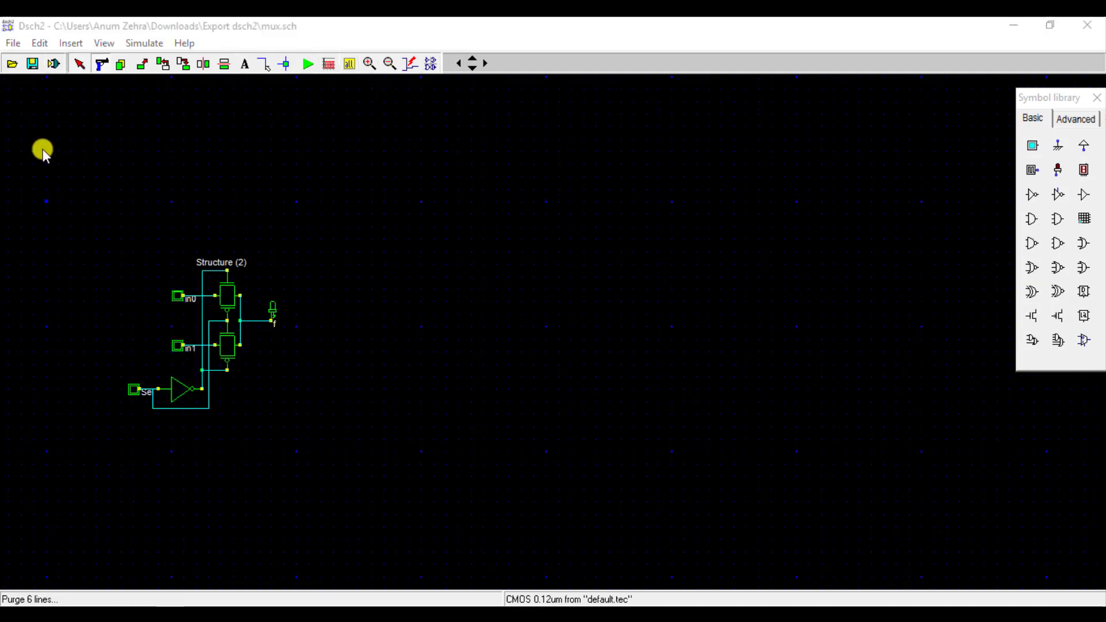
Step: Show the pin names, pin numbers, title and properties of the NMOS transistor in the upper transmission gate
left_click_drag(93, 208, 369, 485)
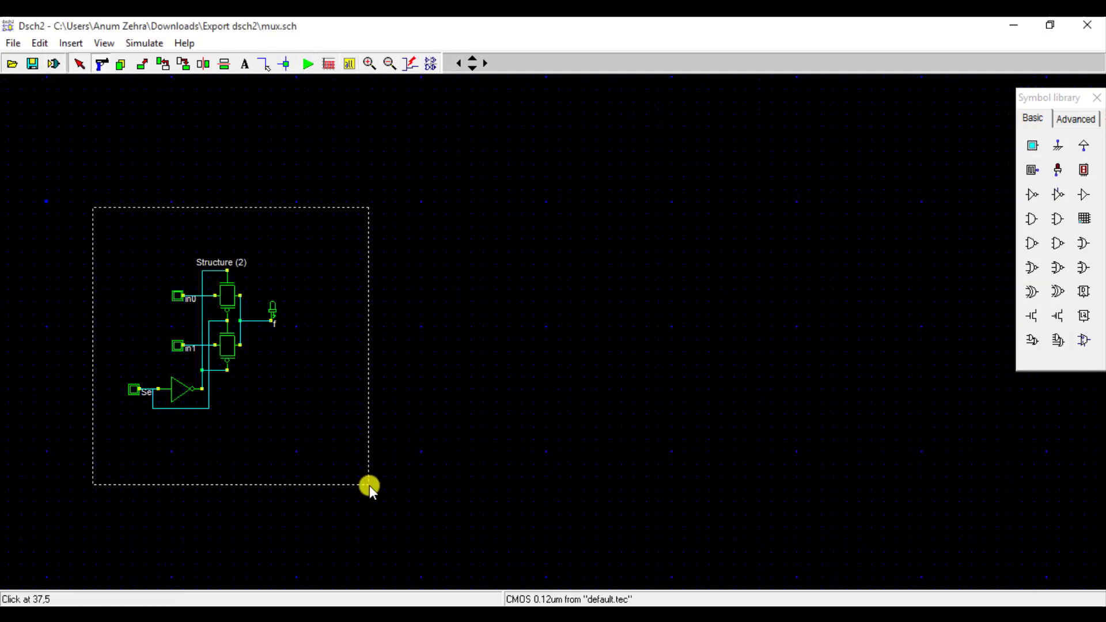
left_click(55, 423)
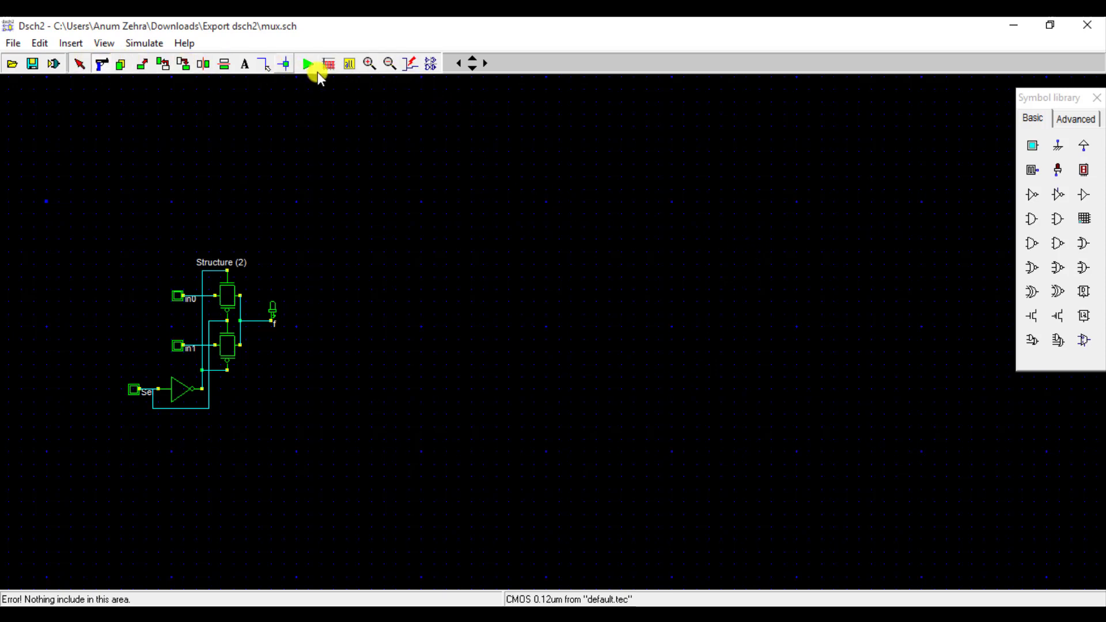
left_click(370, 67)
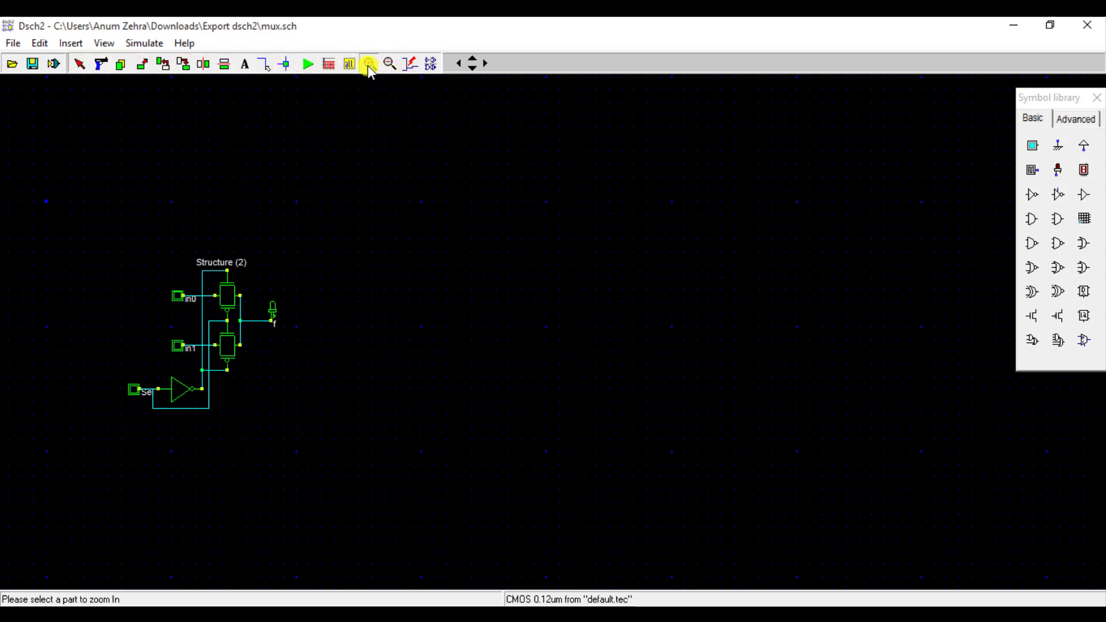
left_click(290, 279)
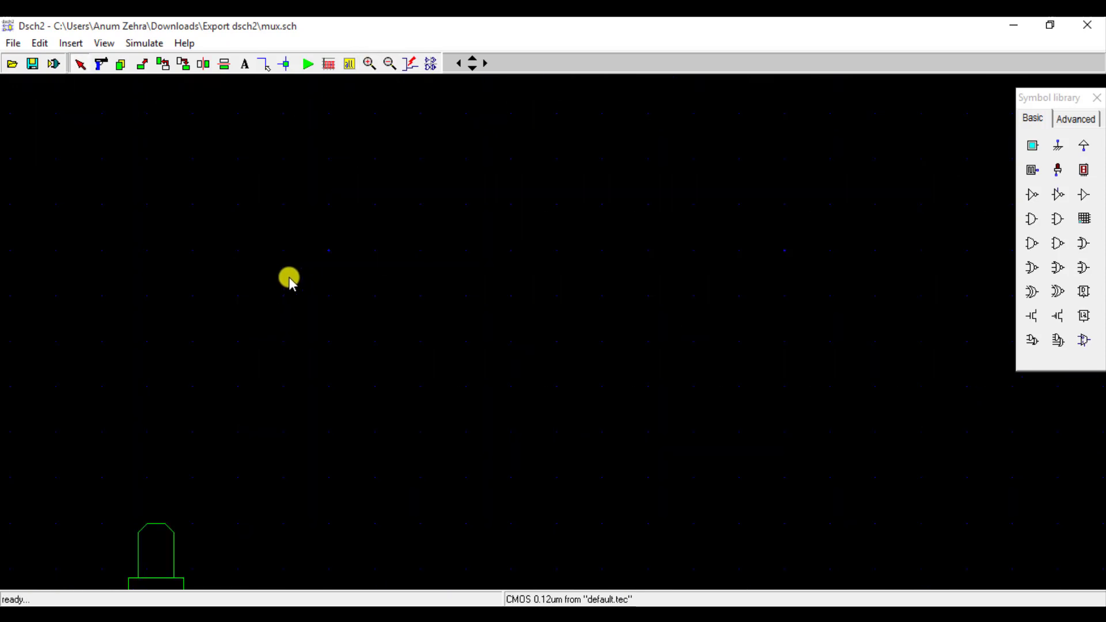
left_click(390, 64)
left_click(390, 65)
left_click(390, 64)
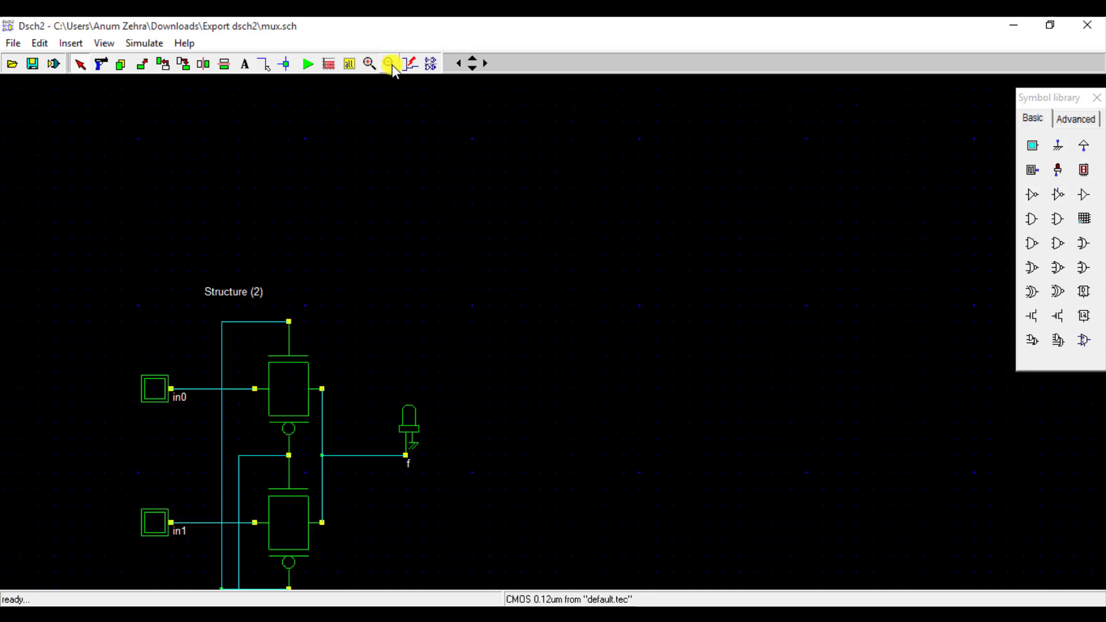
left_click(471, 68)
left_click(471, 68)
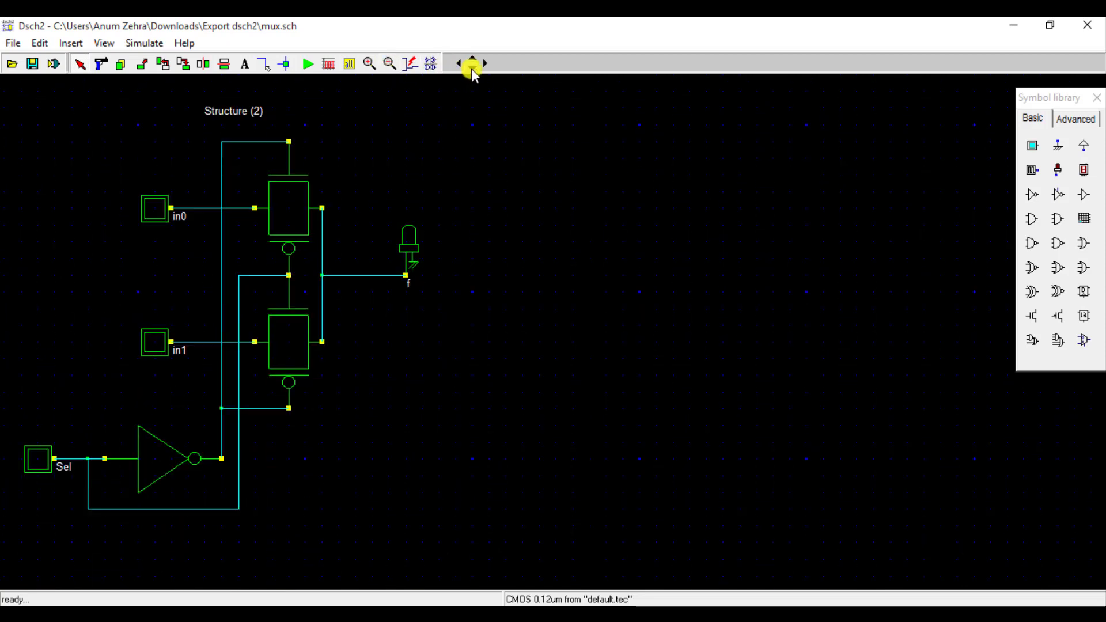
left_click(456, 64)
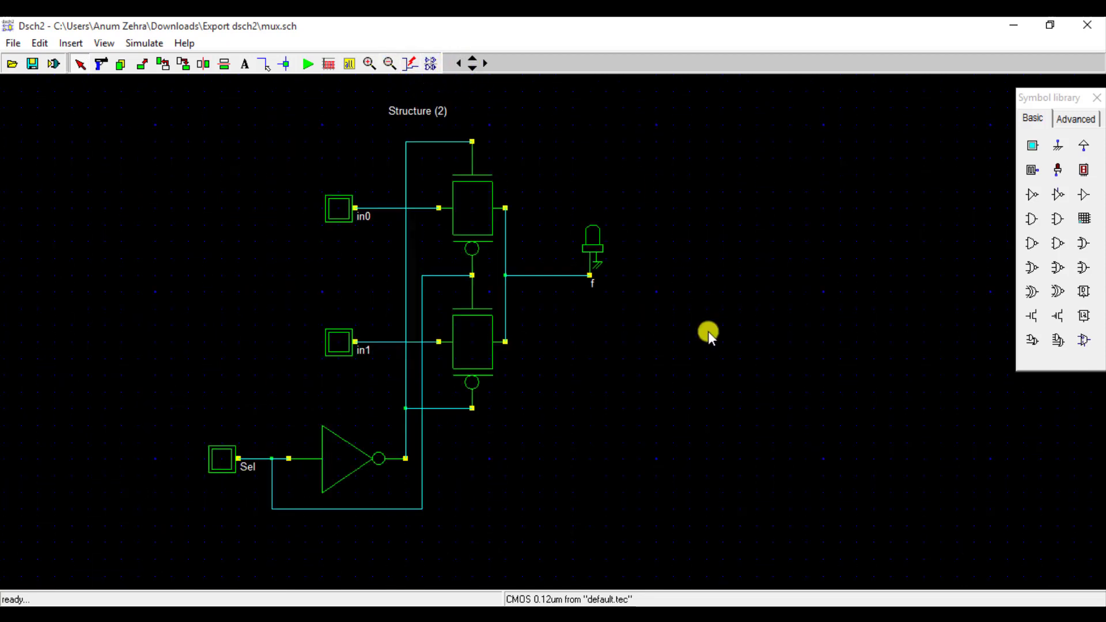
double_click(444, 205)
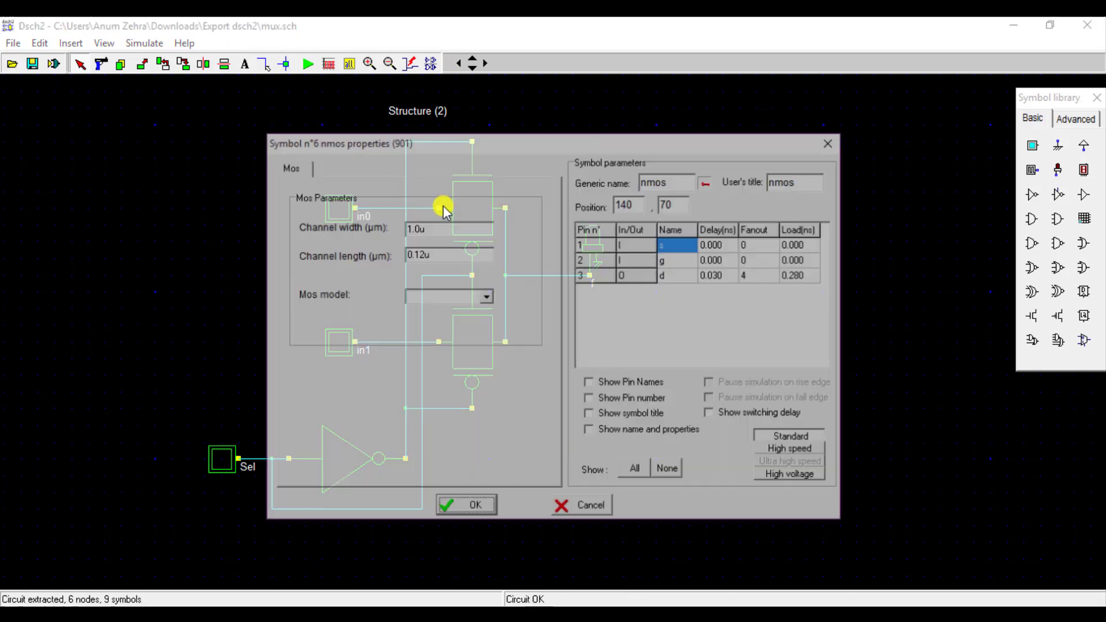
left_click(466, 506)
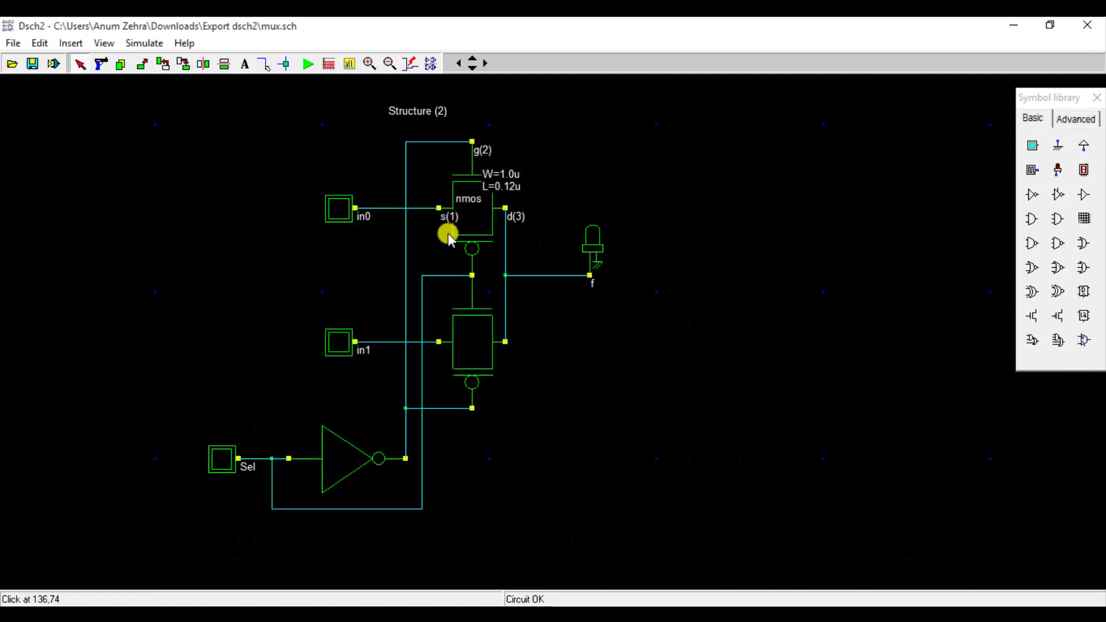
Step: Simulate the Structure (2) multiplexer, testing in0 with Sel low and in1 with Sel high, and stop the simulation
left_click(310, 70)
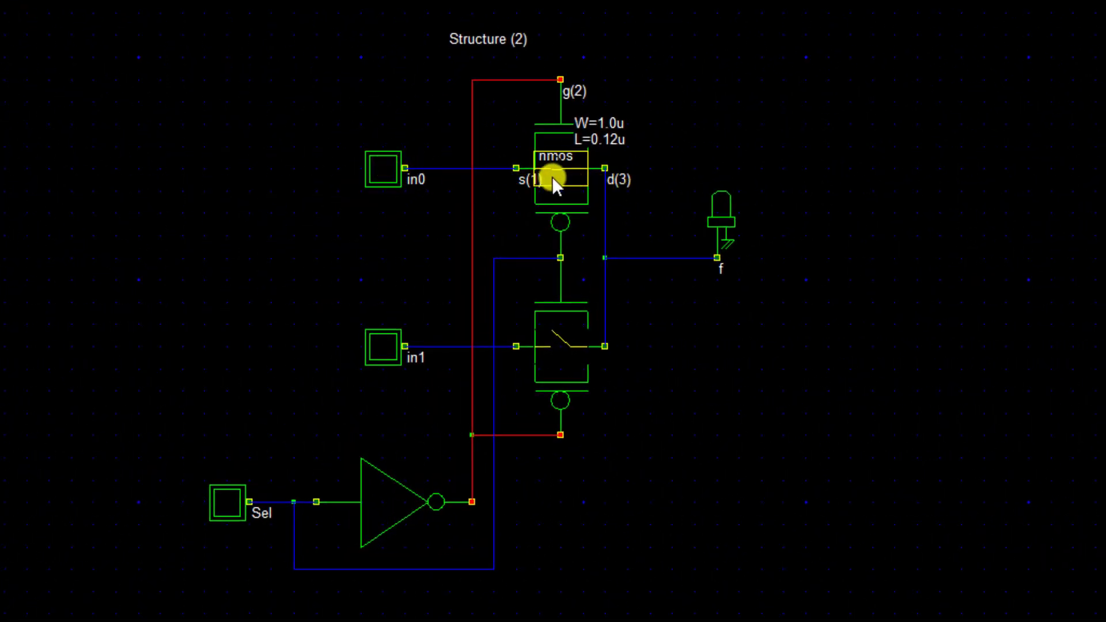
left_click(387, 169)
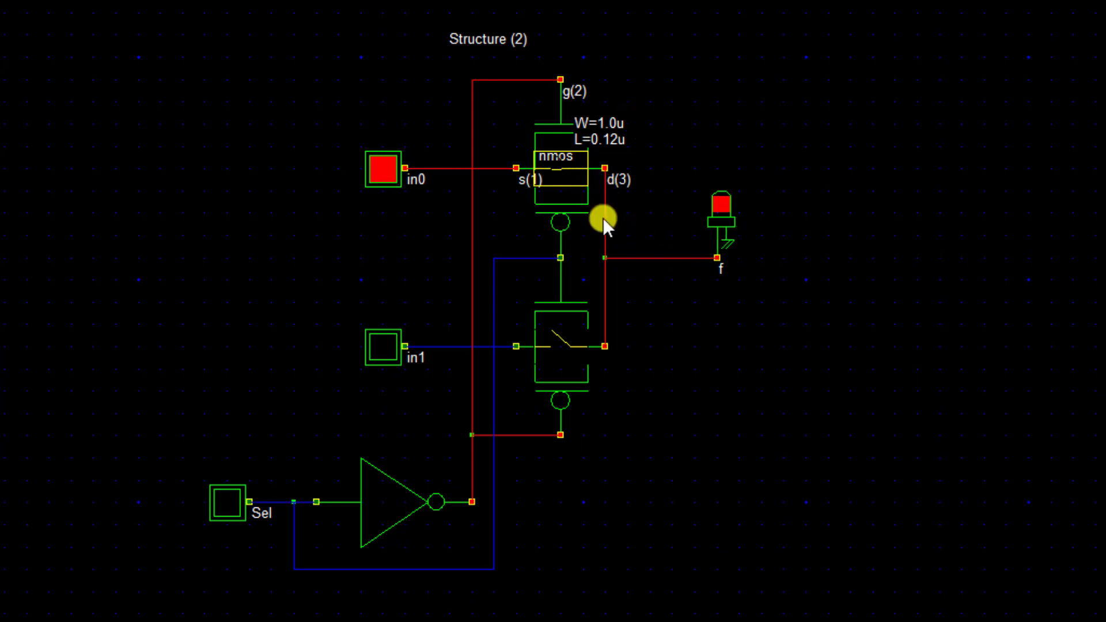
left_click(386, 185)
left_click(221, 497)
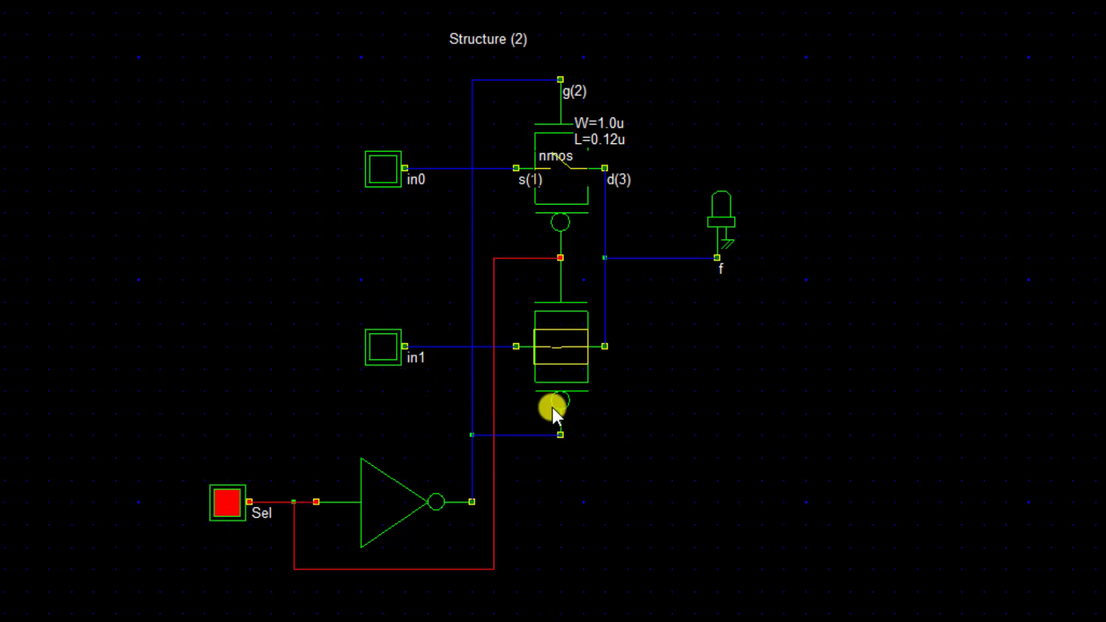
left_click(378, 354)
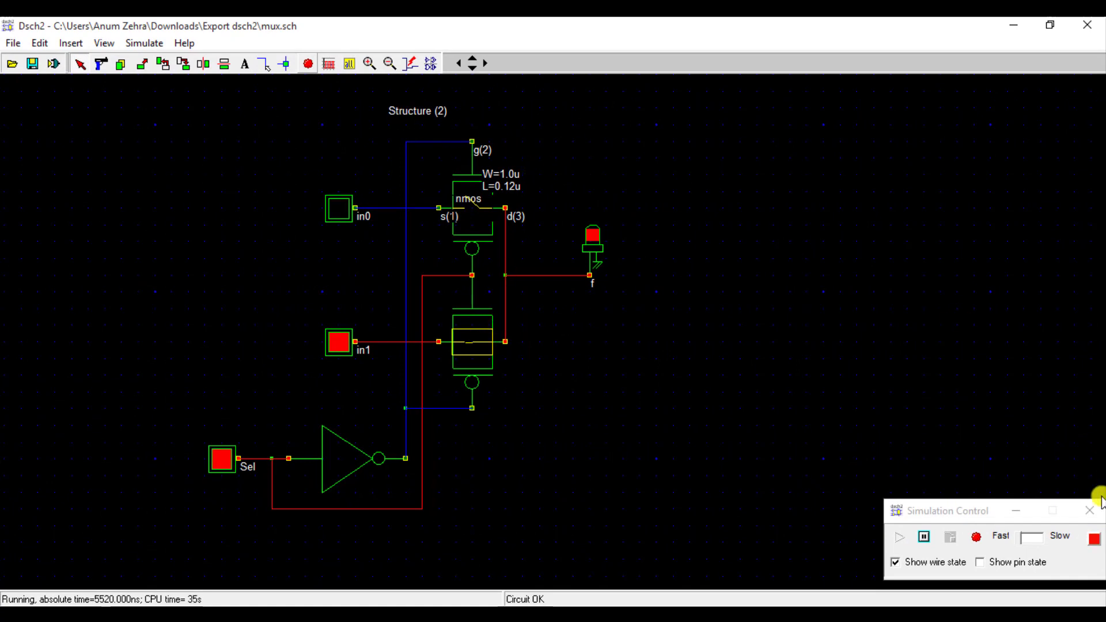
left_click(1088, 510)
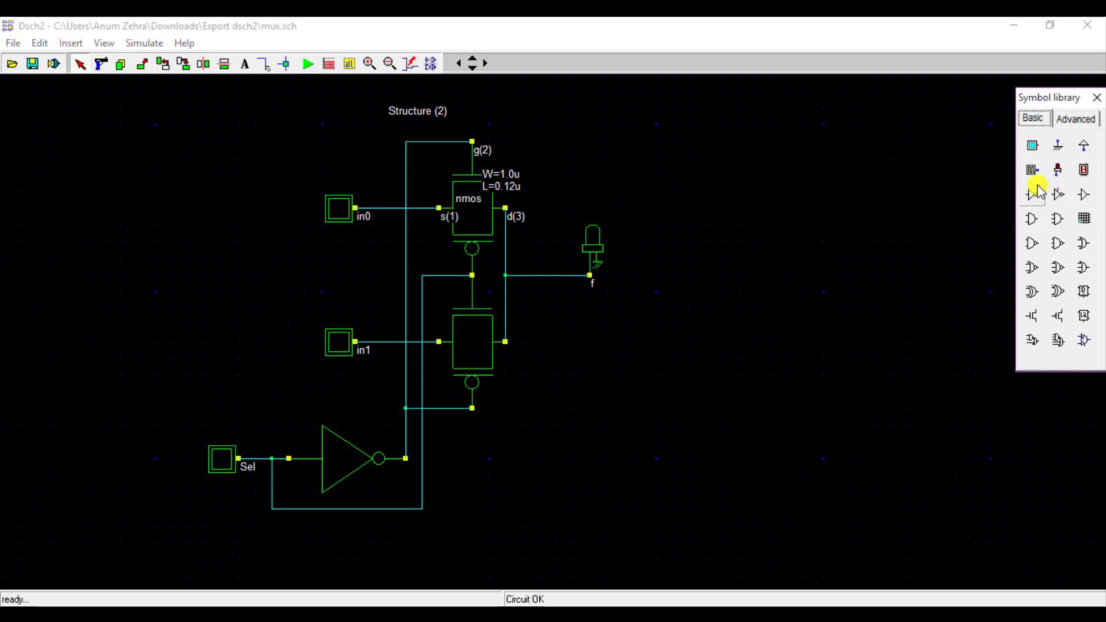
Step: Replace the in0, in1 and Sel input buttons with three clock symbols
left_click(1033, 170)
left_click(271, 216)
left_click(1033, 170)
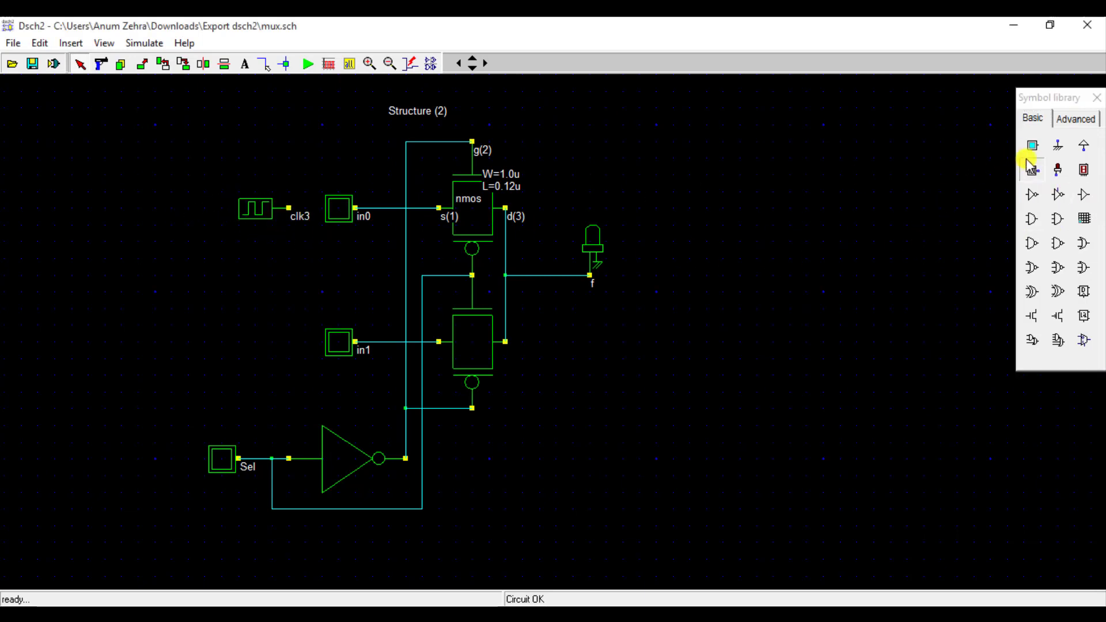
left_click(288, 350)
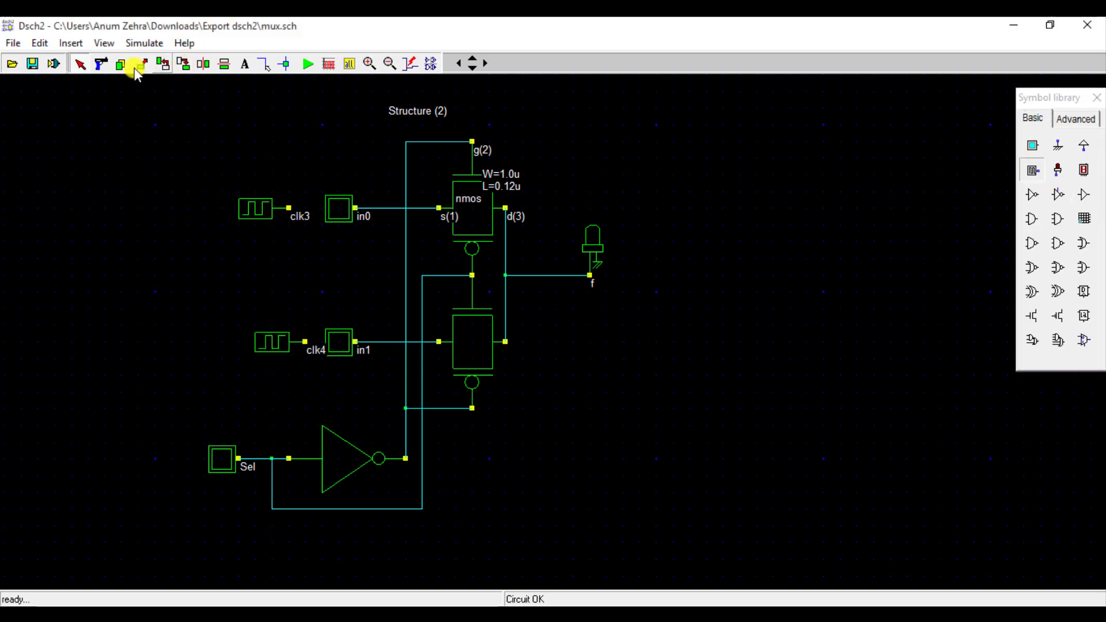
left_click(116, 64)
left_click(350, 202)
left_click(341, 335)
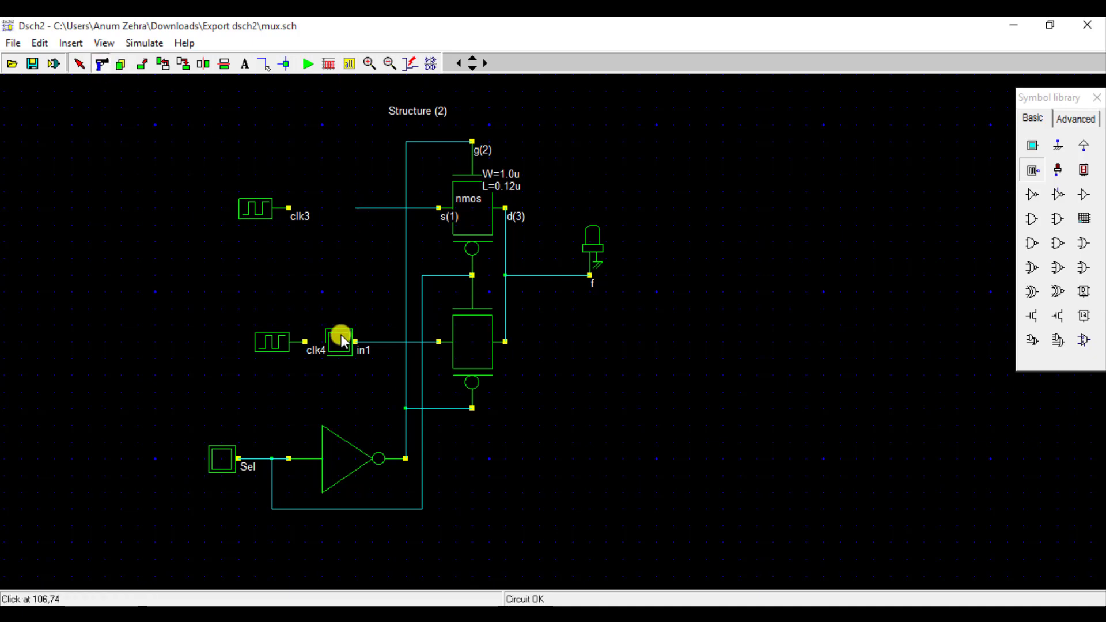
left_click(223, 456)
left_click(1033, 170)
left_click(188, 463)
Step: Wire the upper two clocks to the transmission gate inputs and the lower clock to the inverter's input line
left_click_drag(288, 208, 356, 208)
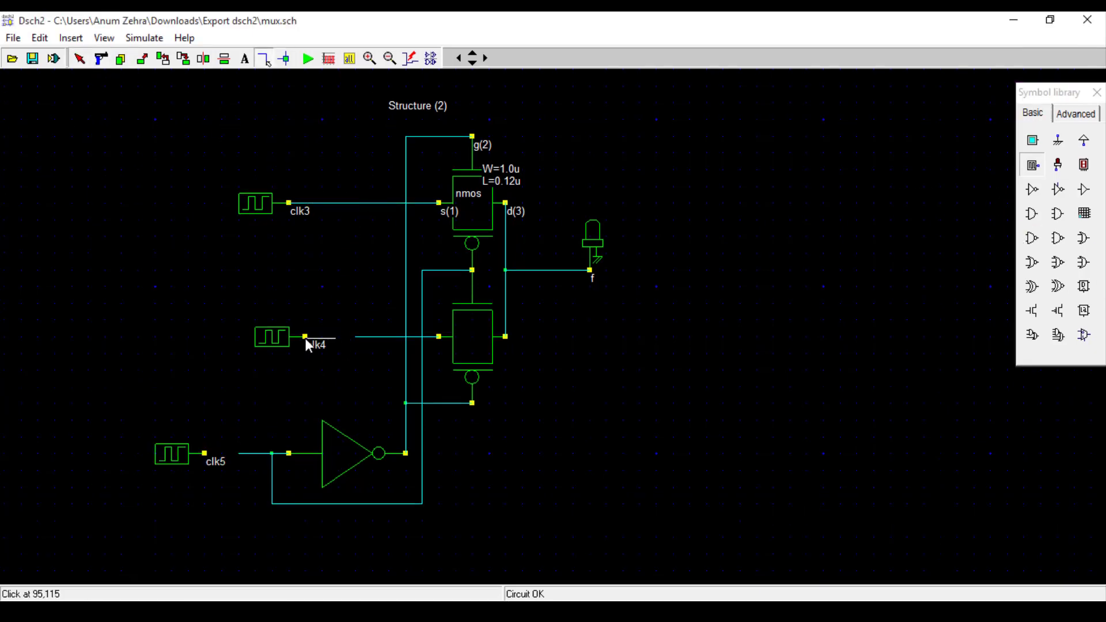
left_click_drag(304, 340, 355, 341)
left_click_drag(205, 457, 238, 457)
Step: Rename the select clock to S and the two data clocks to d0 and d1
double_click(174, 458)
type("S")
left_click(466, 502)
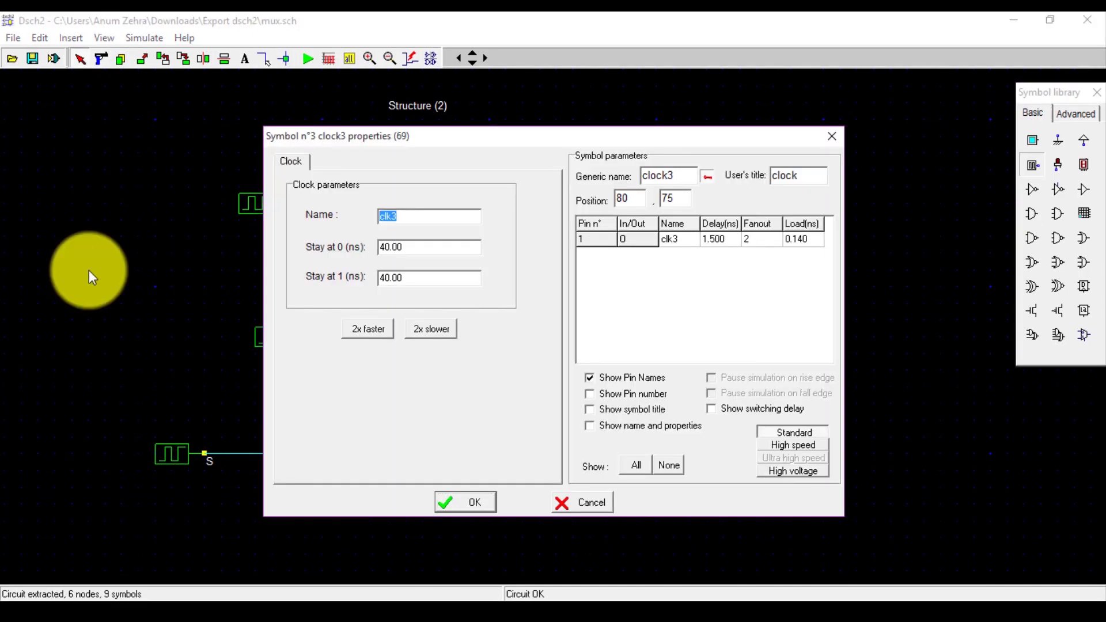
type("c0")
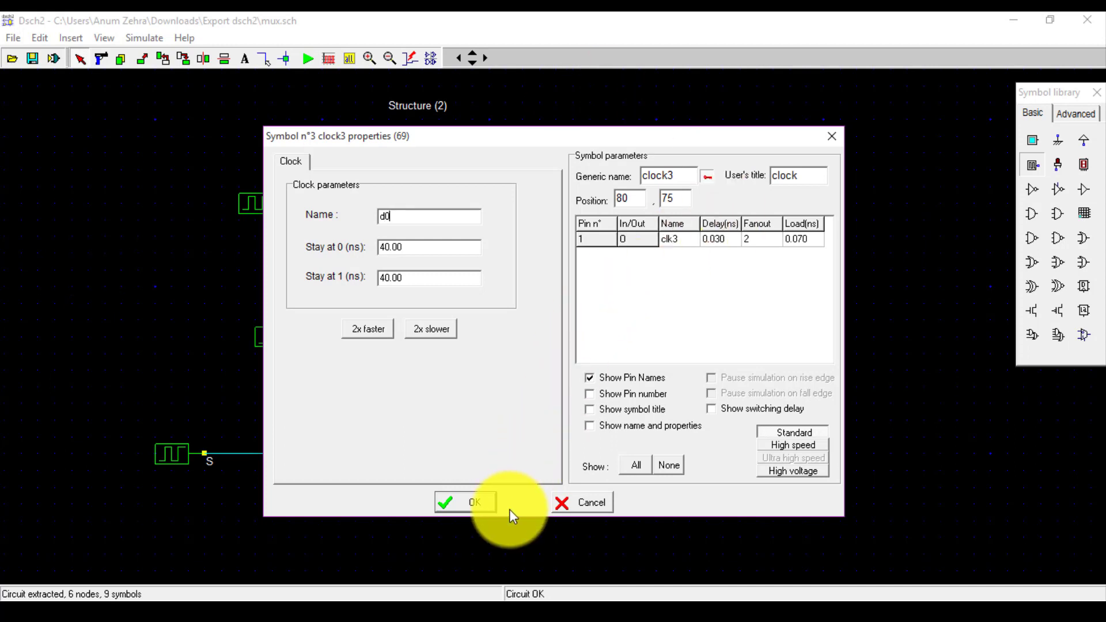
left_click(493, 504)
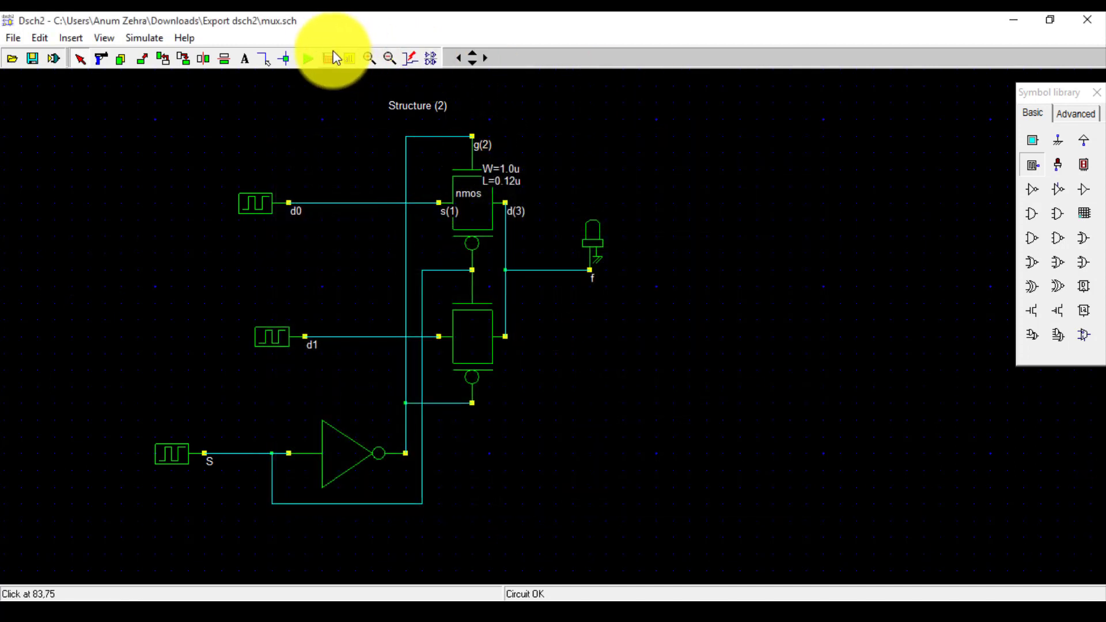
Step: Simulate the clock-driven multiplexer and examine the timing diagram of d0, d1, S and f
left_click(309, 62)
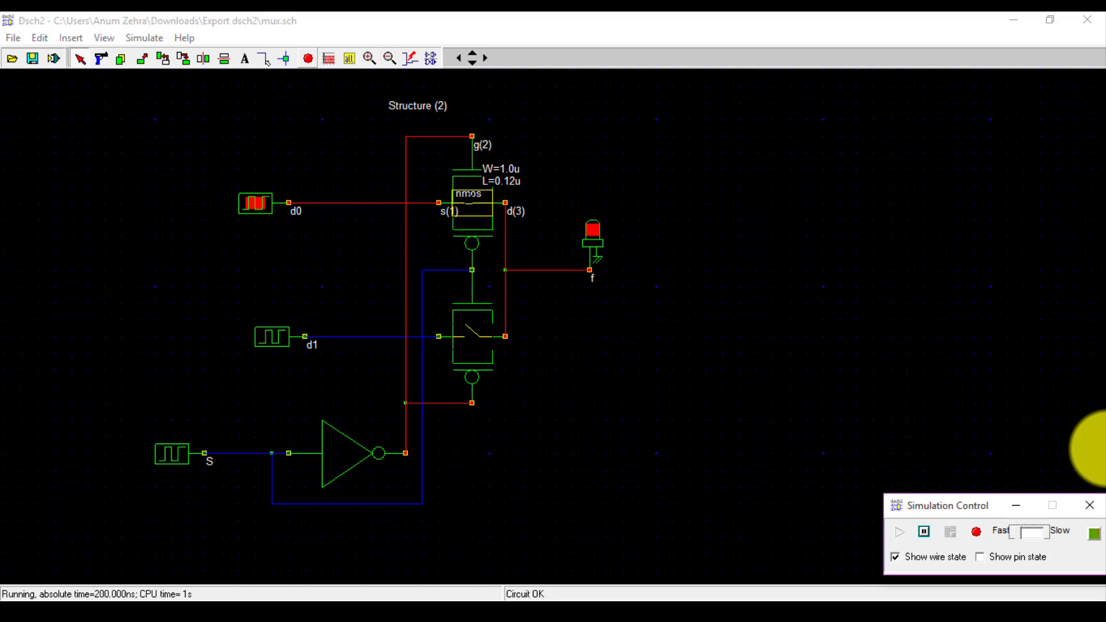
left_click(328, 58)
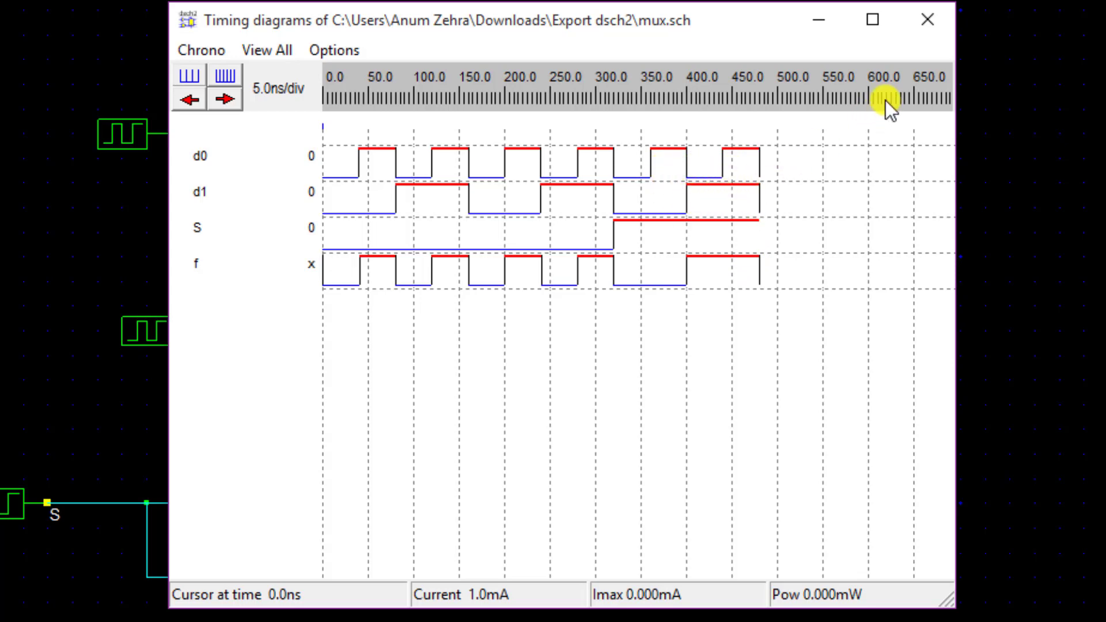
Step: Make the d0 clock two times slower and simulate the multiplexer again to examine its timing diagram
left_click(929, 24)
double_click(140, 137)
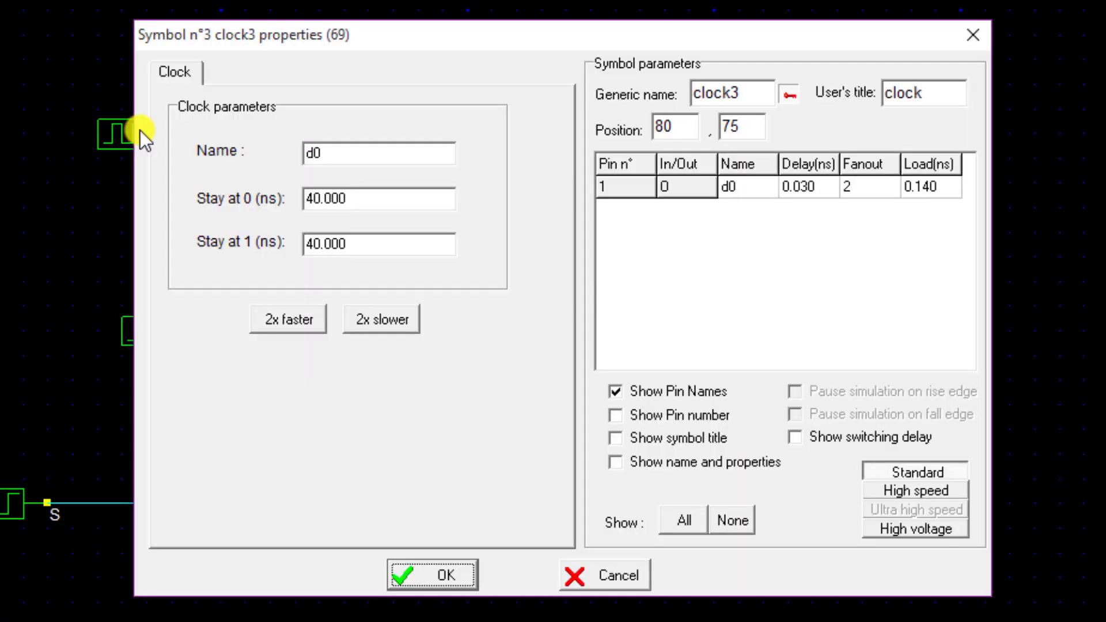
left_click(382, 320)
key("Return")
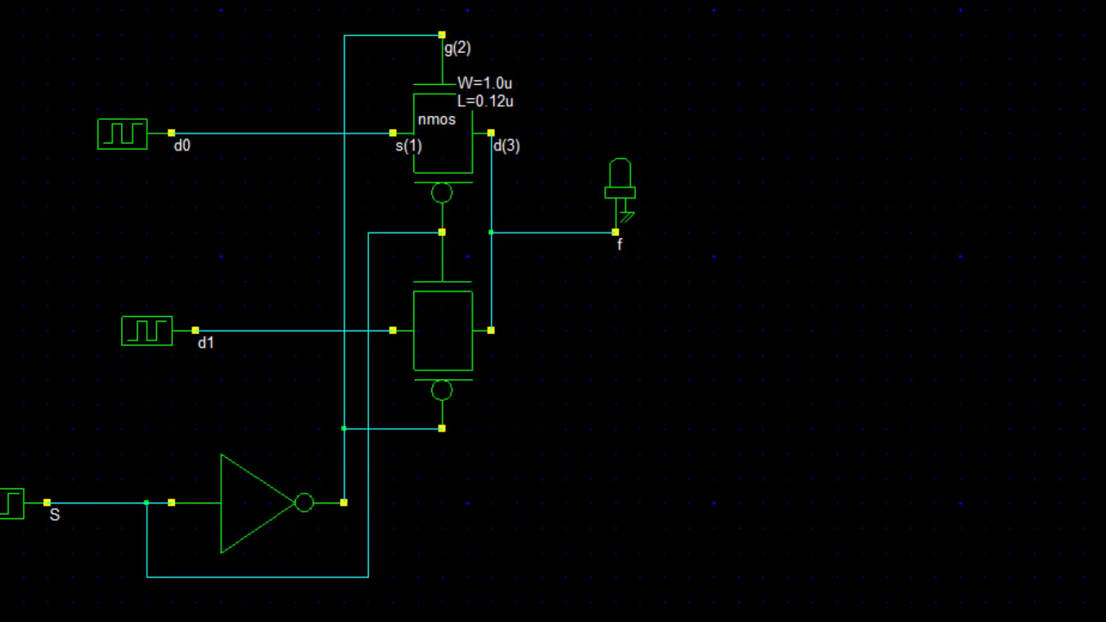
left_click(308, 42)
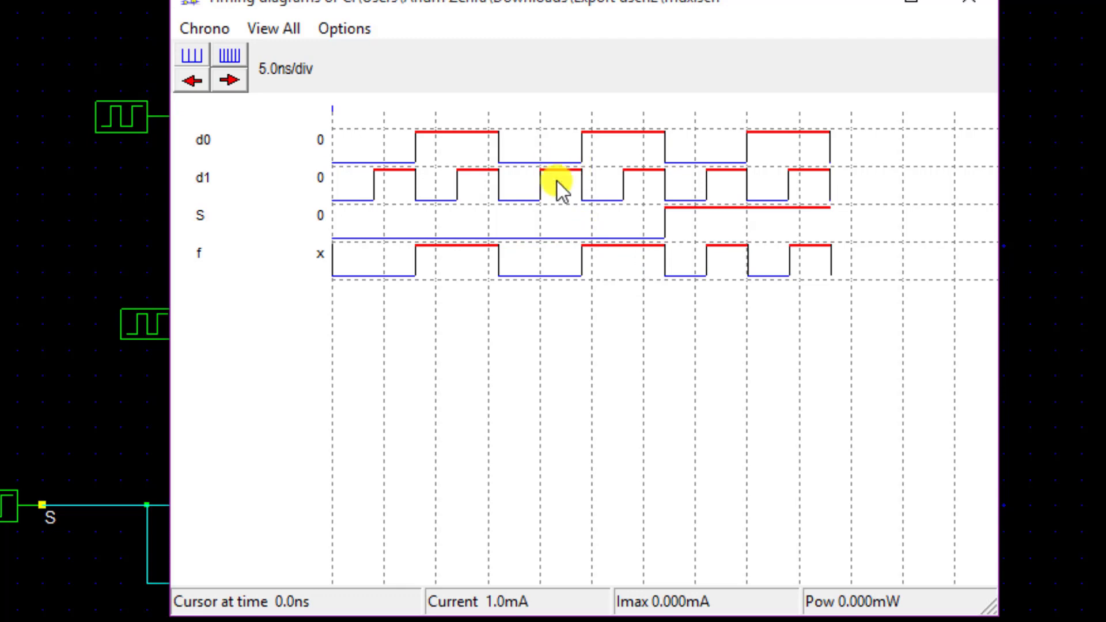
left_click(954, 12)
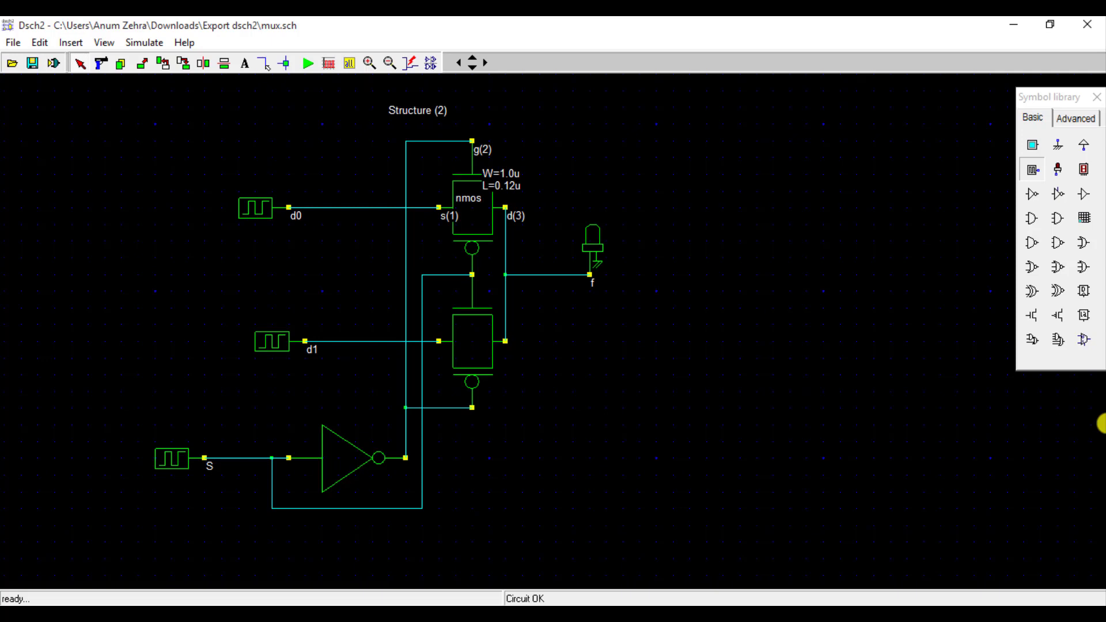
Step: Generate the Verilog file of the multiplexer schematic with the module name mux
left_click(13, 42)
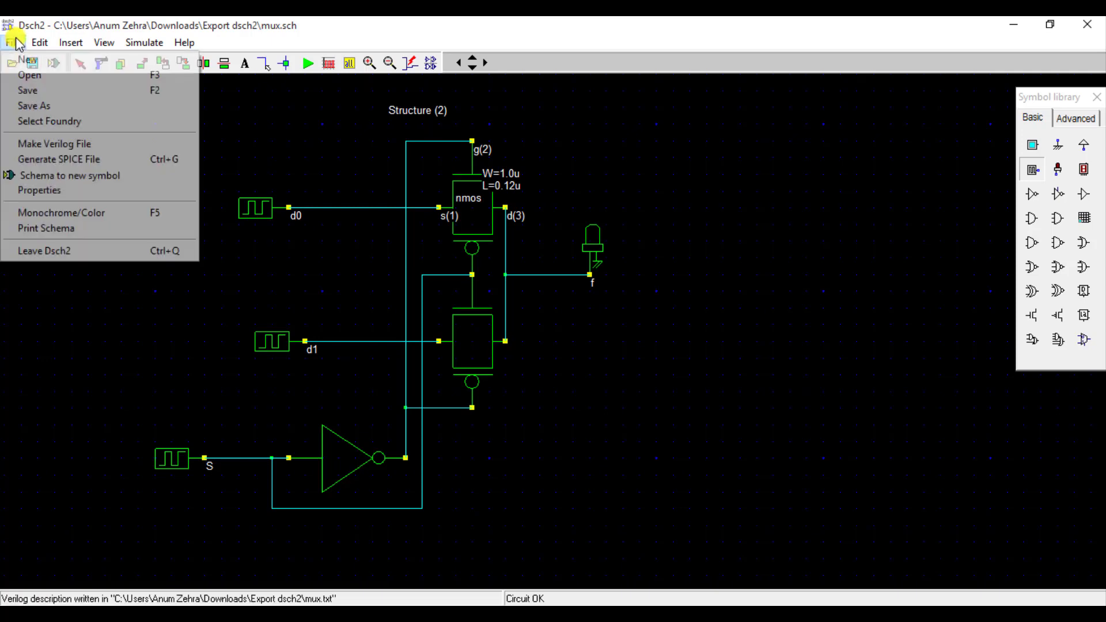
left_click(34, 143)
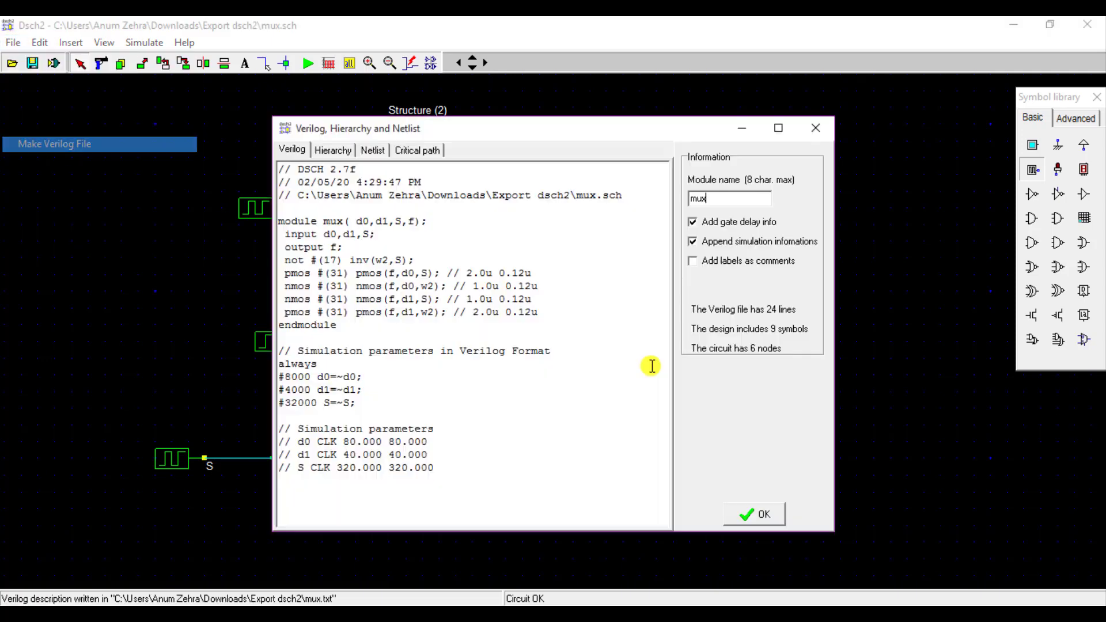
left_click(748, 516)
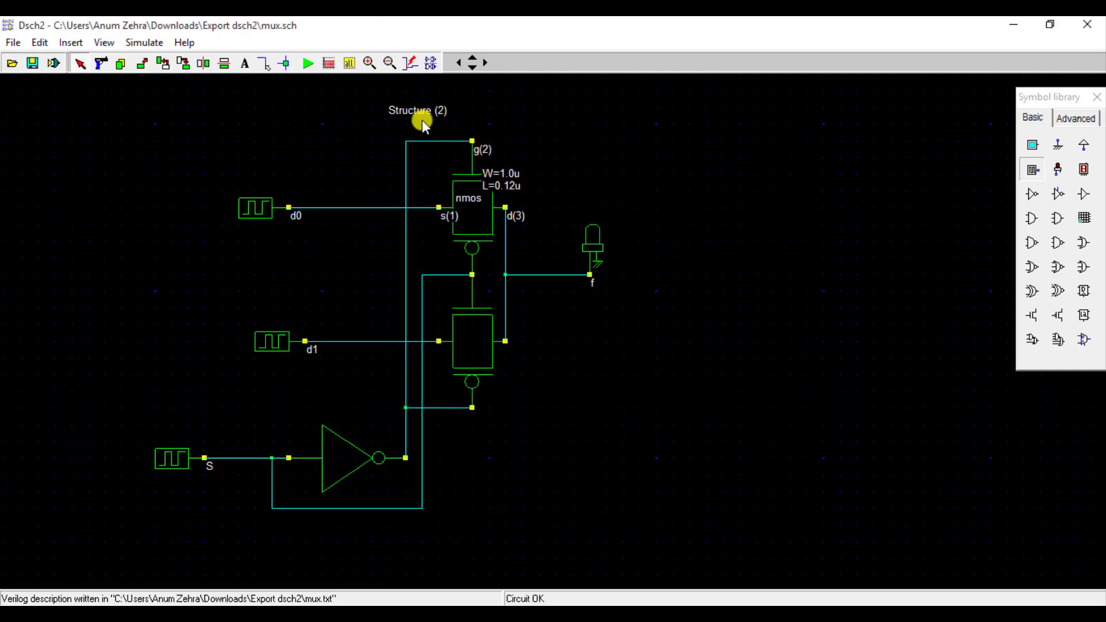
Step: Switch to Microwind and load the mux Verilog text file from the Export dsch2 folder for compilation
left_click(300, 614)
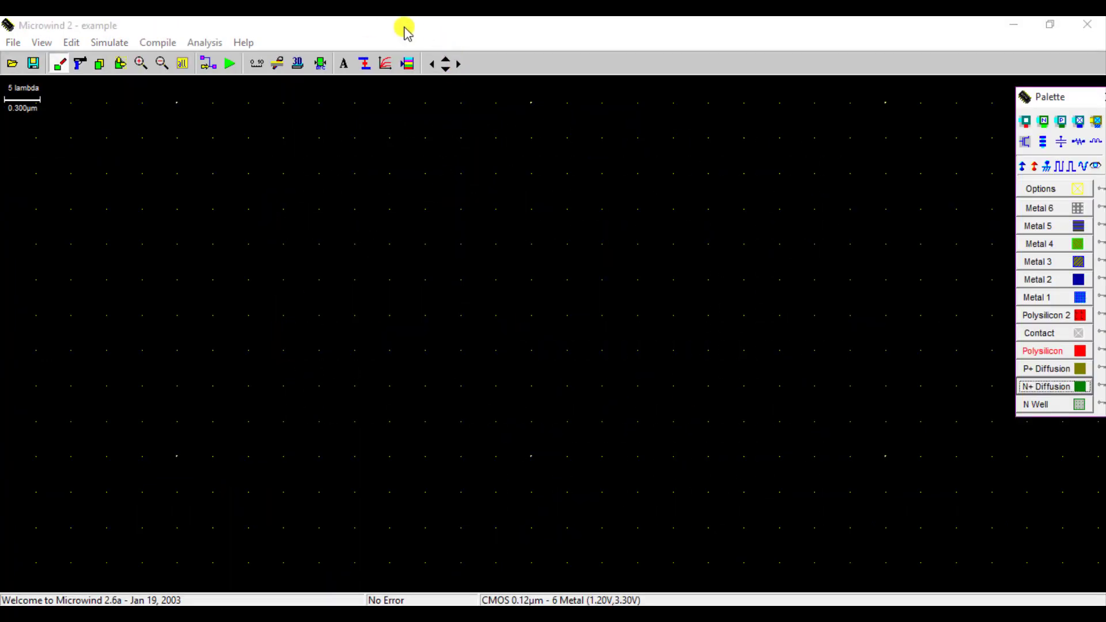
left_click(182, 42)
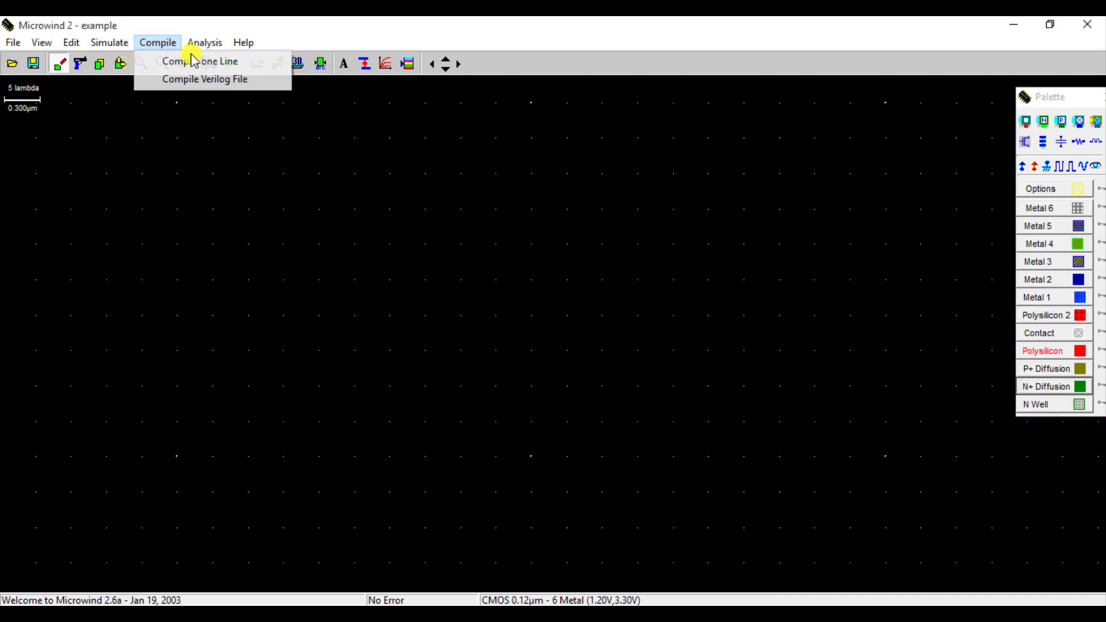
left_click(250, 76)
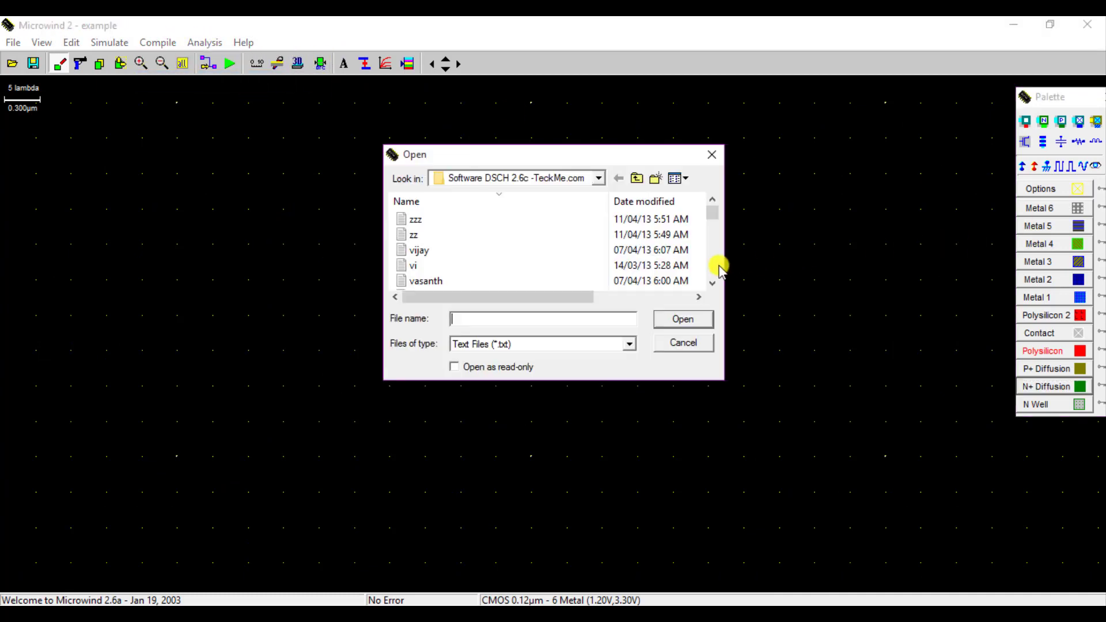
left_click(637, 177)
scroll(512, 271, "down", 10)
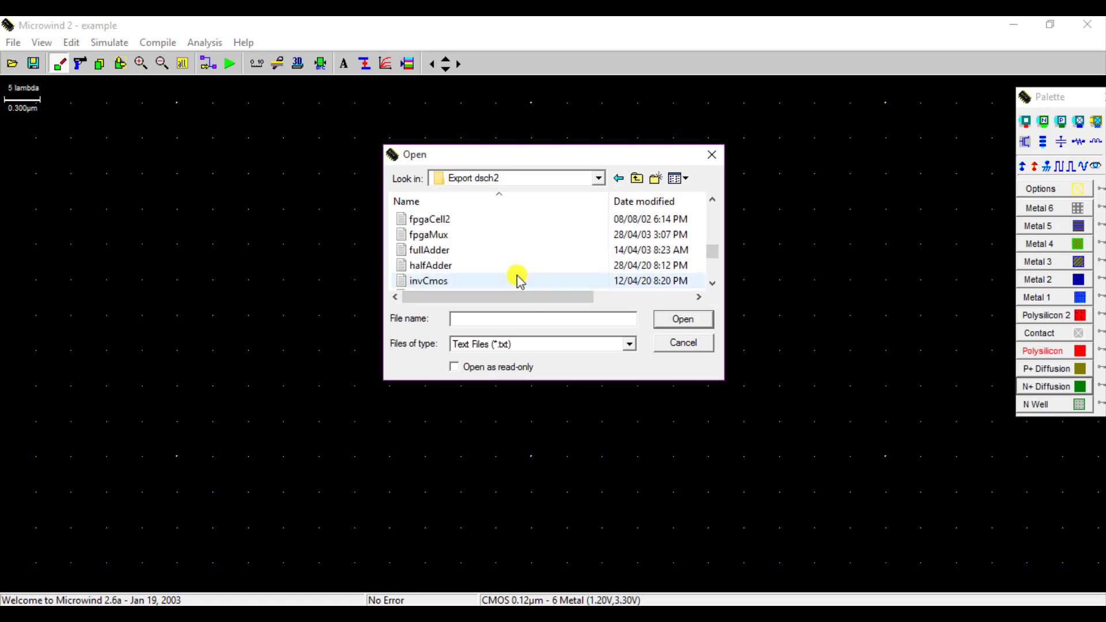
scroll(507, 277, "up", 3)
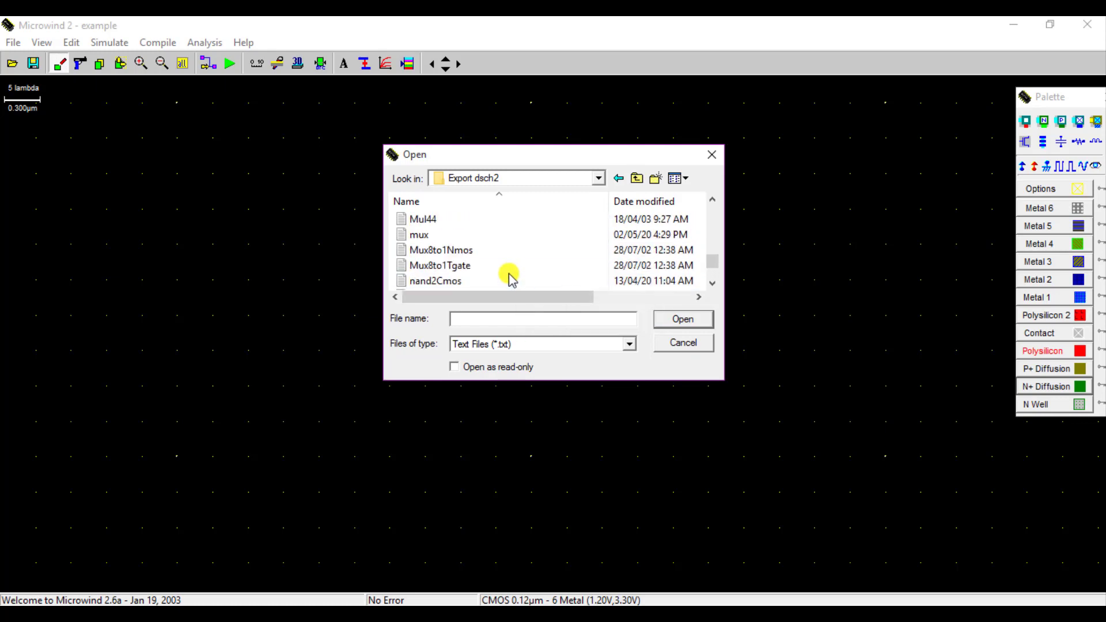
left_click(507, 234)
left_click(692, 328)
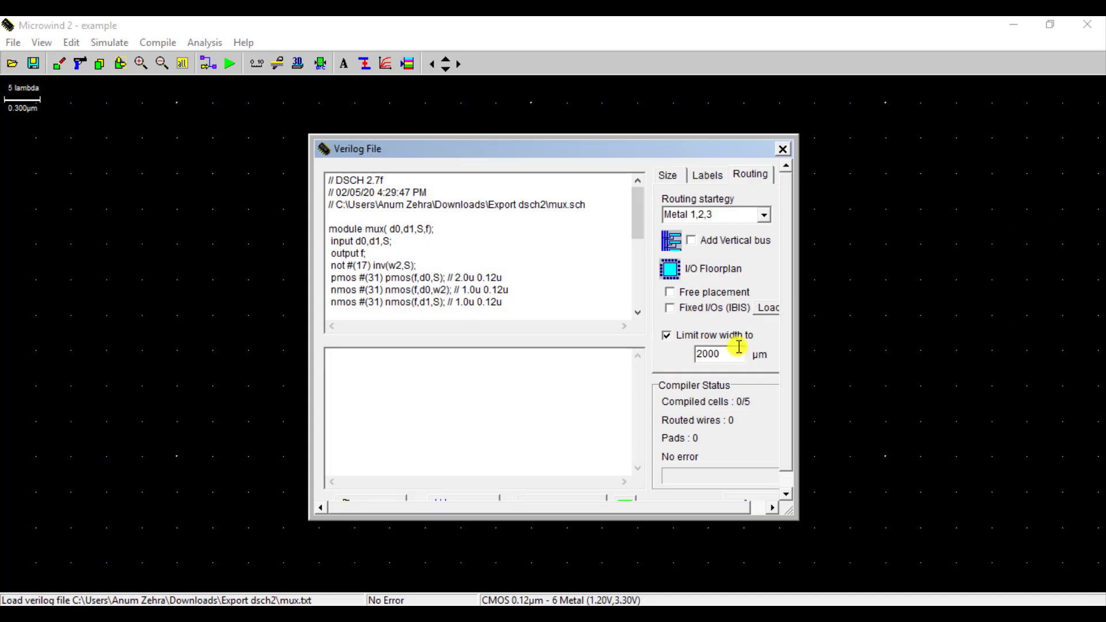
Step: Compile the loaded mux Verilog file into a layout and return to the layout editor
left_click(788, 353)
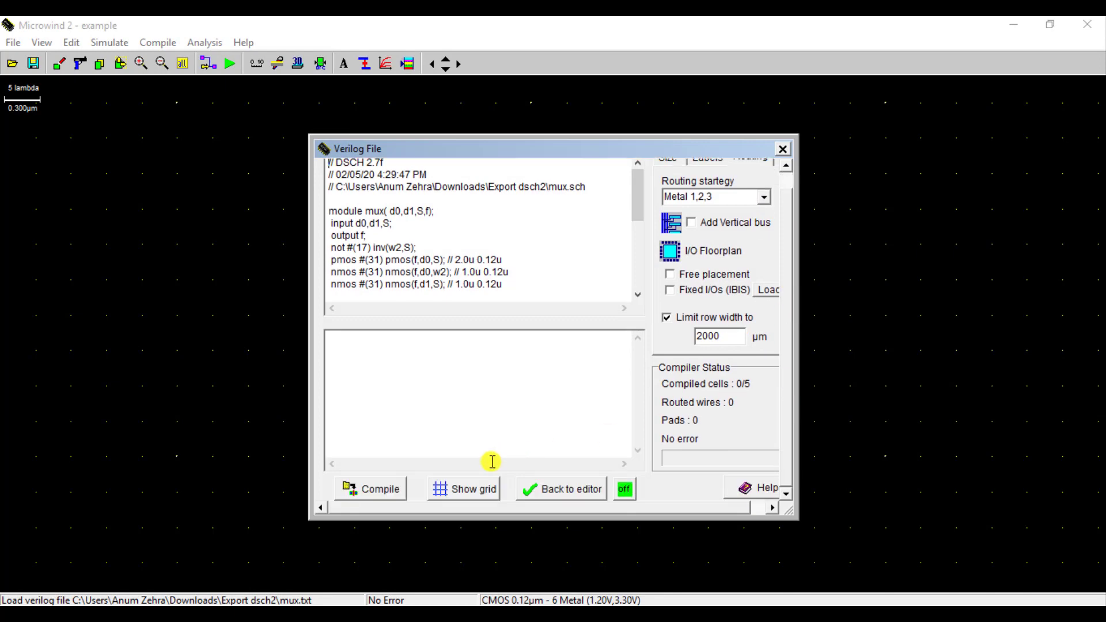
left_click(382, 486)
left_click(561, 486)
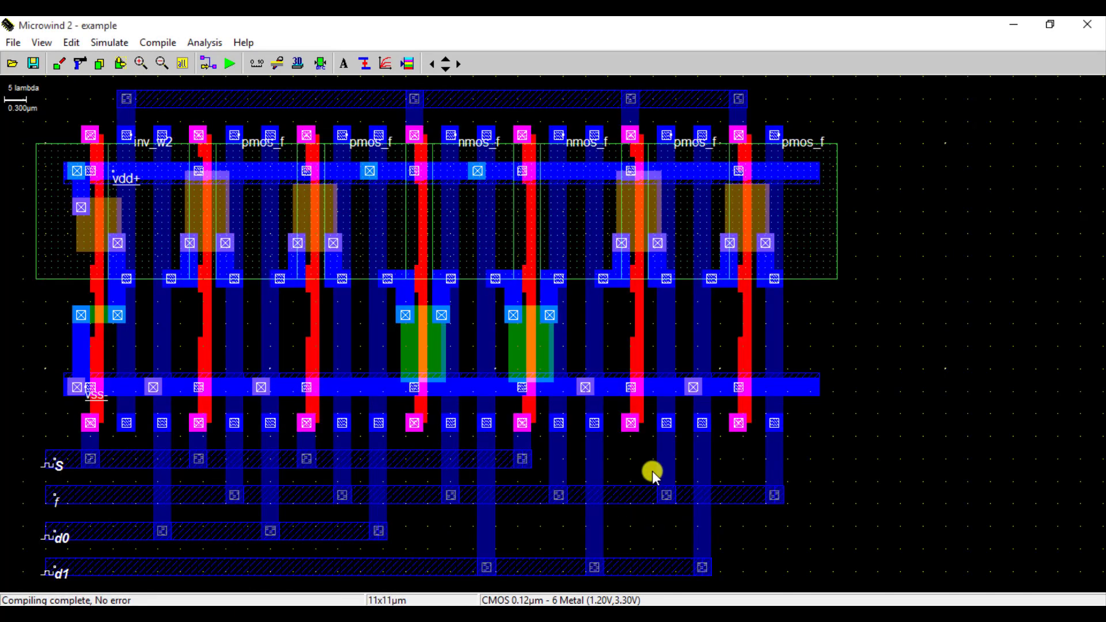
Step: Give the layout a white background and run its analog simulation to examine the d0, d1, S and output waveforms
left_click(13, 42)
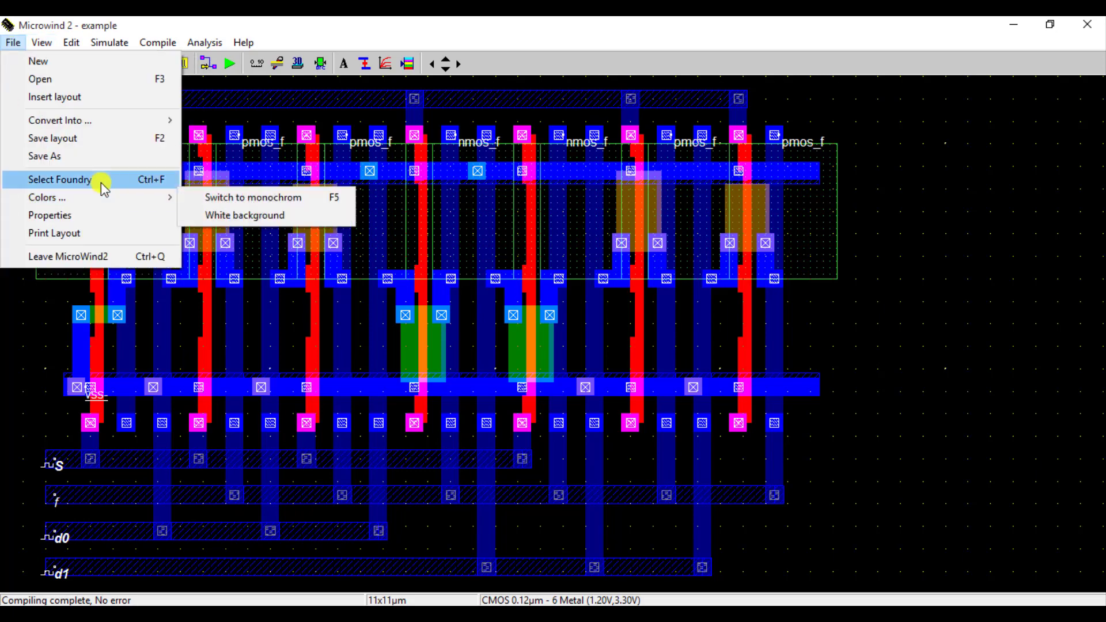
left_click(217, 215)
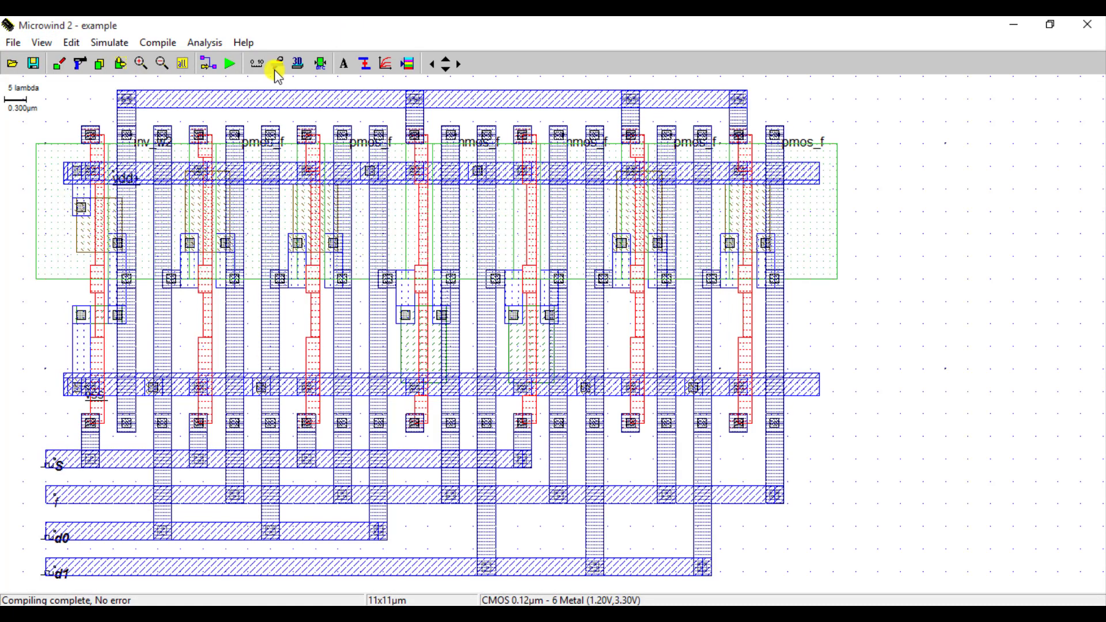
left_click(229, 63)
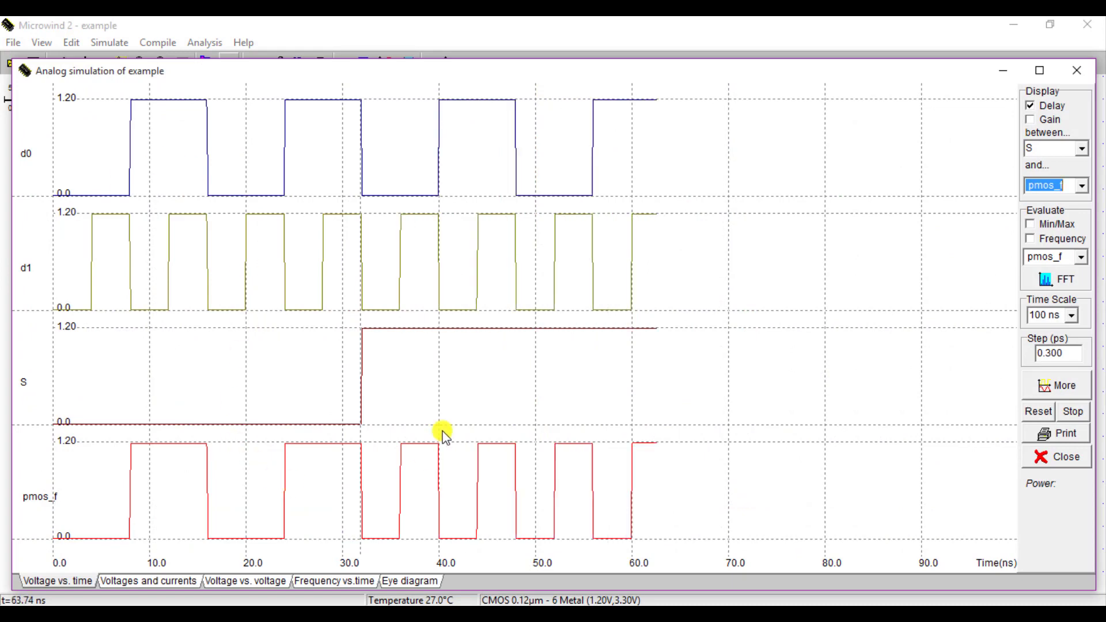
left_click(1007, 65)
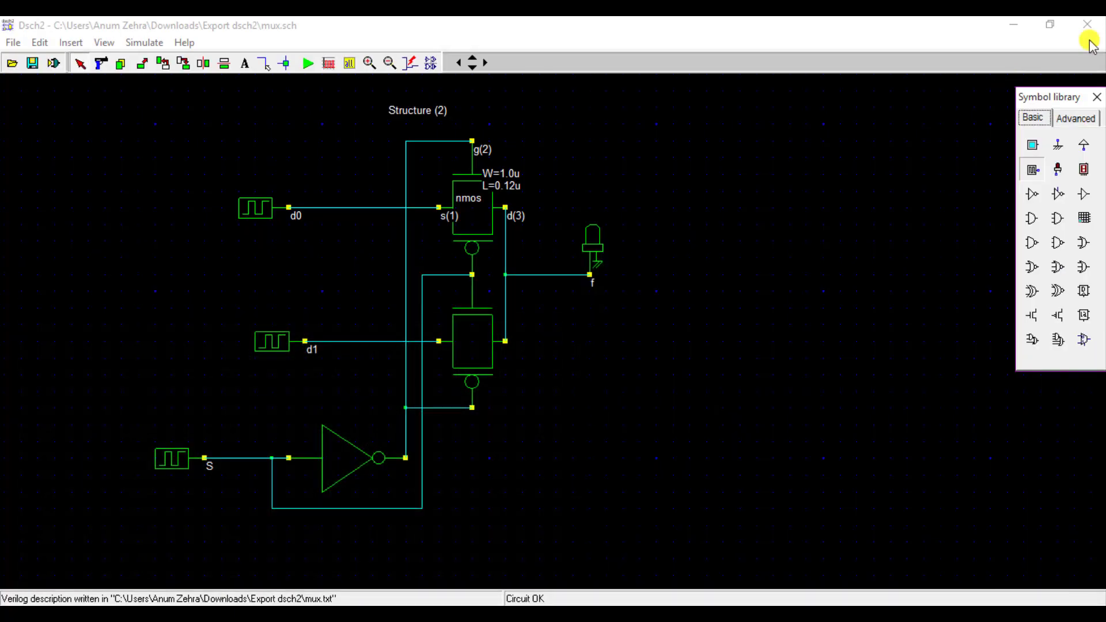